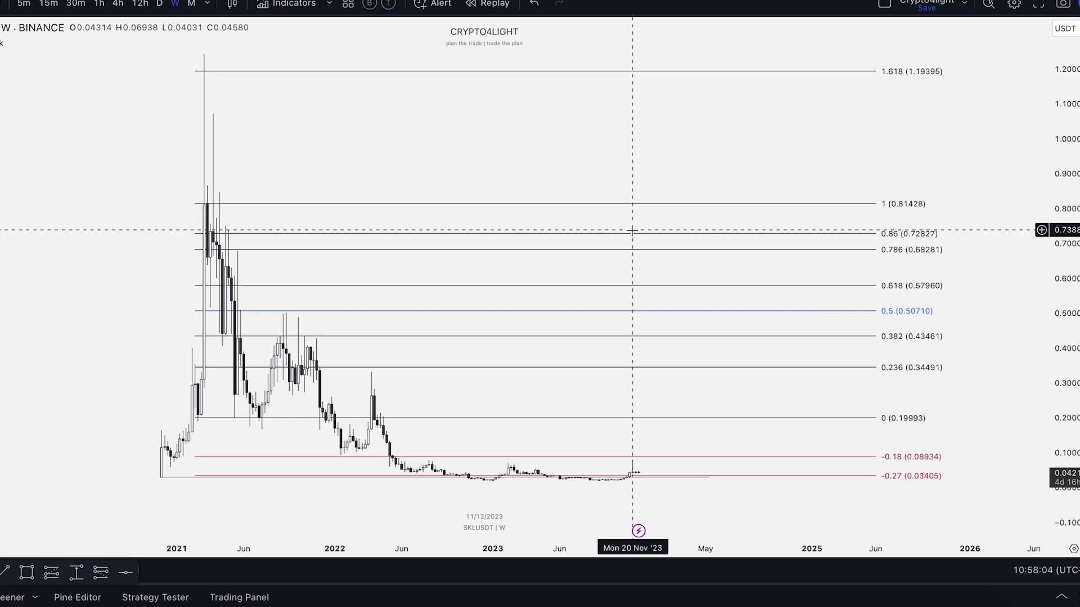
Step: View the weekly SKLUSDT price chart as a line and return it to candles
{"action": "left_click", "coordinate": [232, 5]}
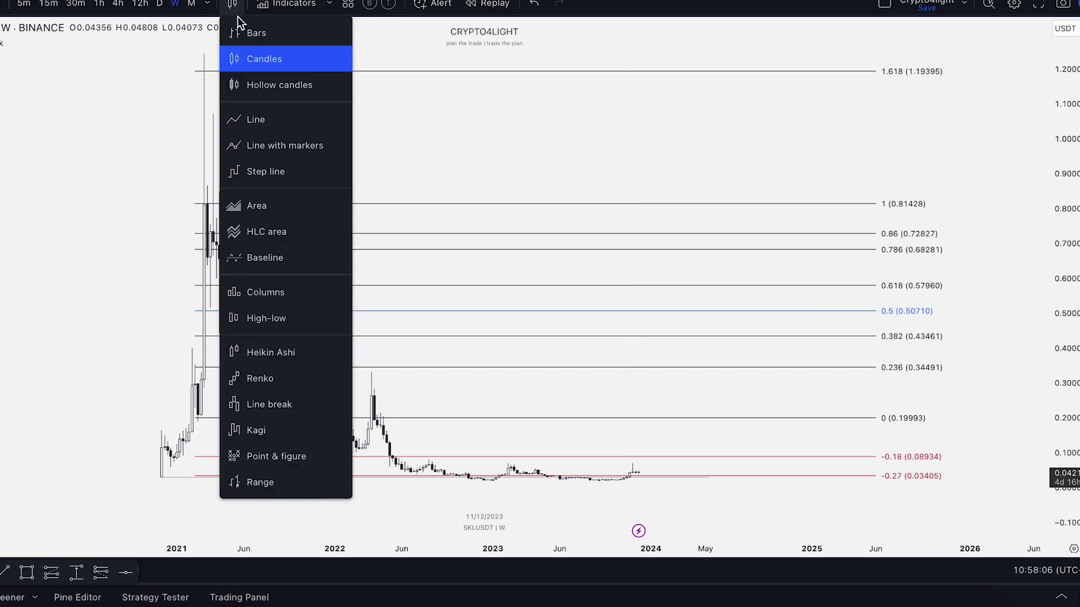
{"action": "left_click", "coordinate": [254, 124]}
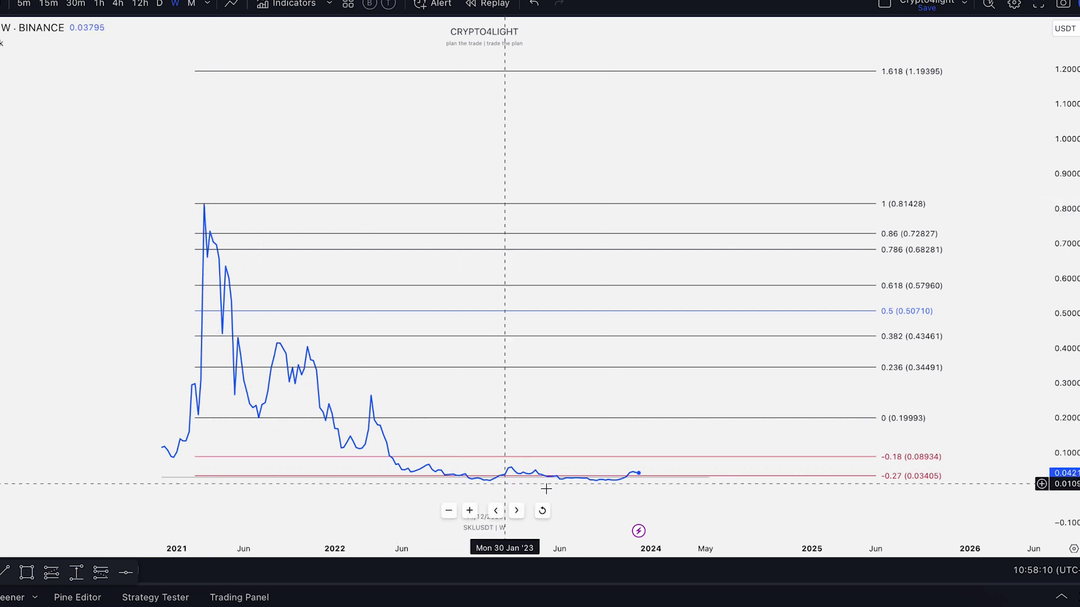
{"action": "left_click", "coordinate": [233, 5]}
{"action": "left_click", "coordinate": [254, 56]}
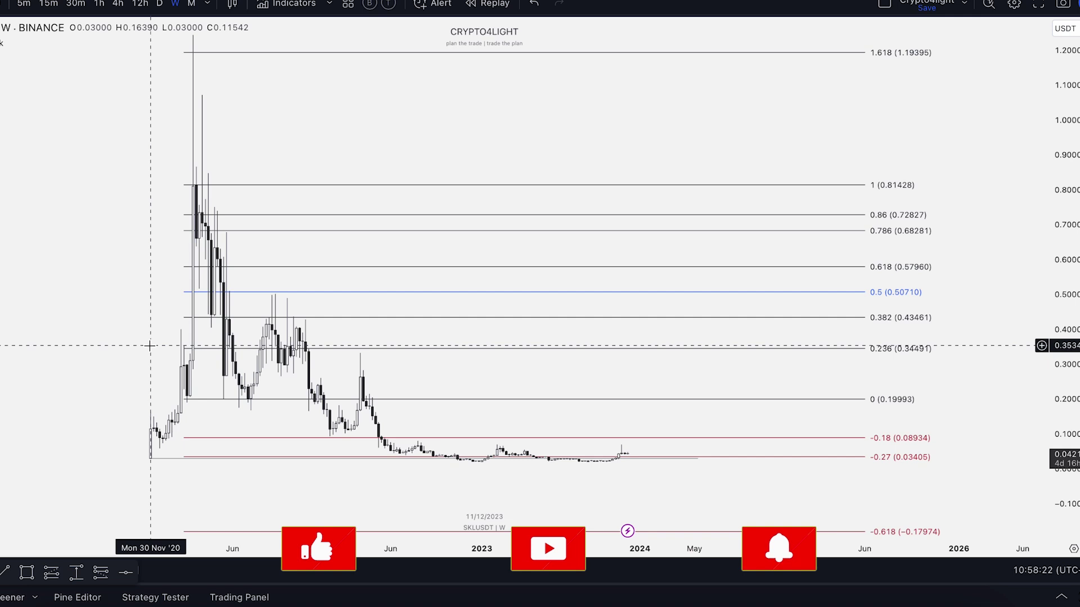
Step: Draw a horizontal trend line from the August 2023 low, at about 0.019, to about April 2024
{"action": "left_click_drag", "start_coordinate": [186, 305], "coordinate": [183, 174]}
{"action": "left_click_drag", "start_coordinate": [1072, 434], "coordinate": [1073, 168]}
{"action": "left_click_drag", "start_coordinate": [927, 195], "coordinate": [899, 112]}
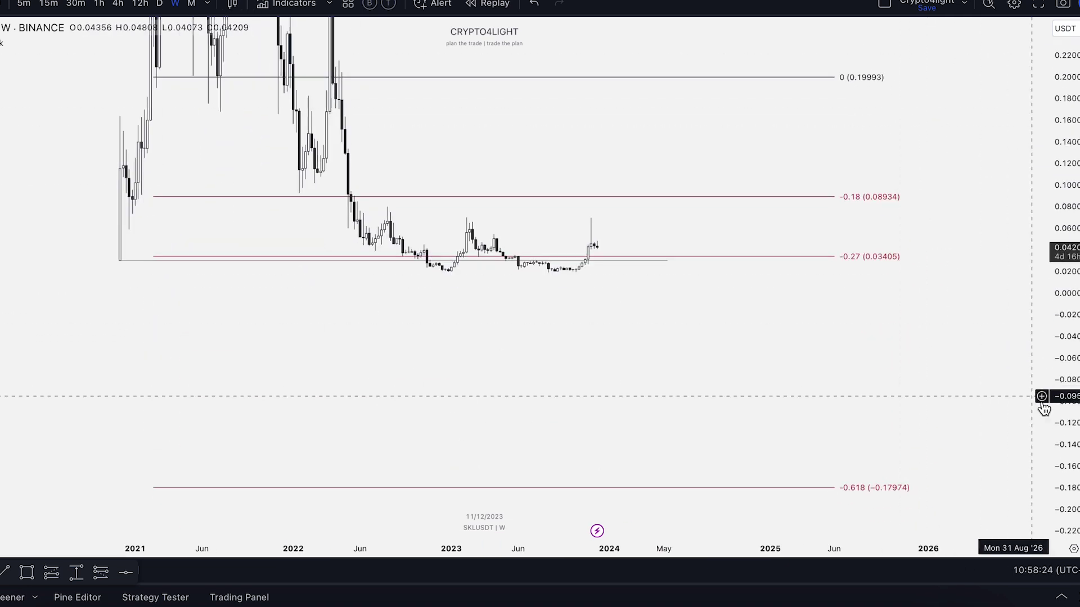
{"action": "left_click_drag", "start_coordinate": [1063, 409], "coordinate": [1063, 141]}
{"action": "left_click", "coordinate": [5, 572]}
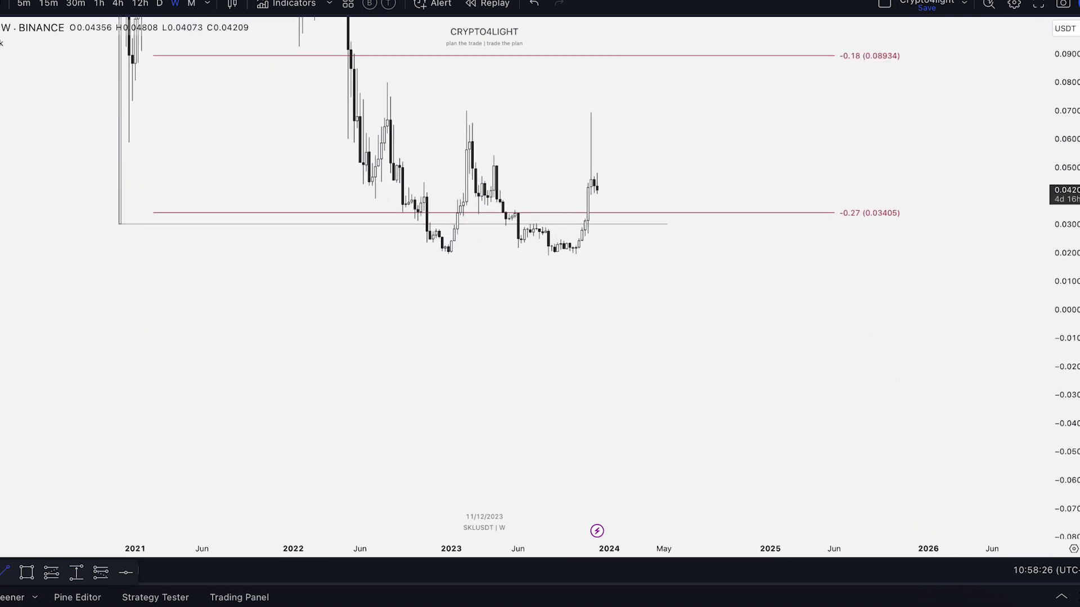
{"action": "left_click_drag", "start_coordinate": [1062, 332], "coordinate": [1058, 56]}
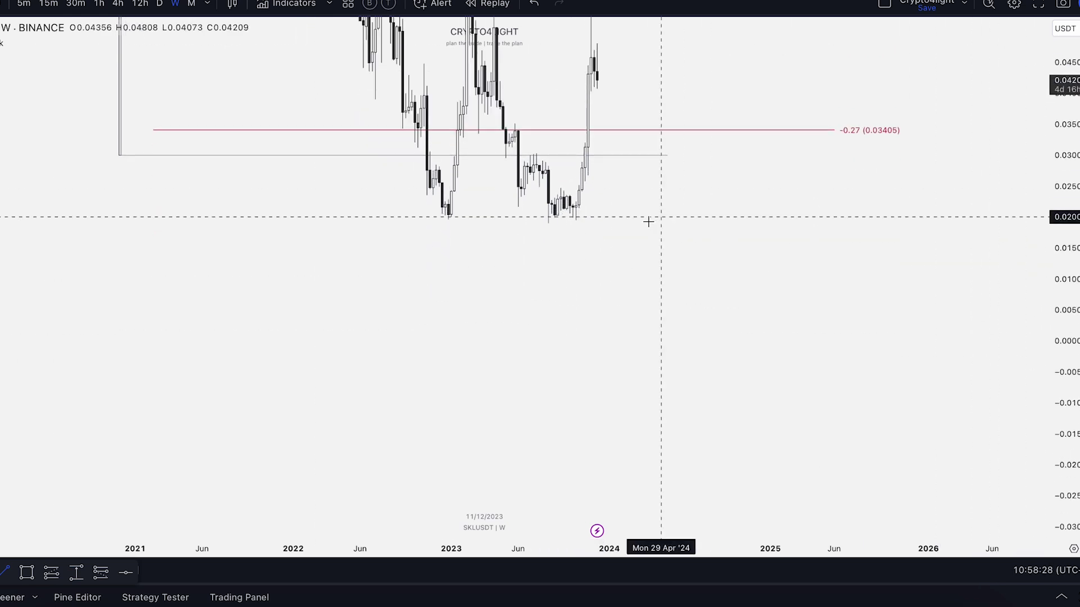
{"action": "left_click", "coordinate": [548, 225]}
{"action": "left_click", "coordinate": [648, 223]}
{"action": "left_click", "coordinate": [715, 165]}
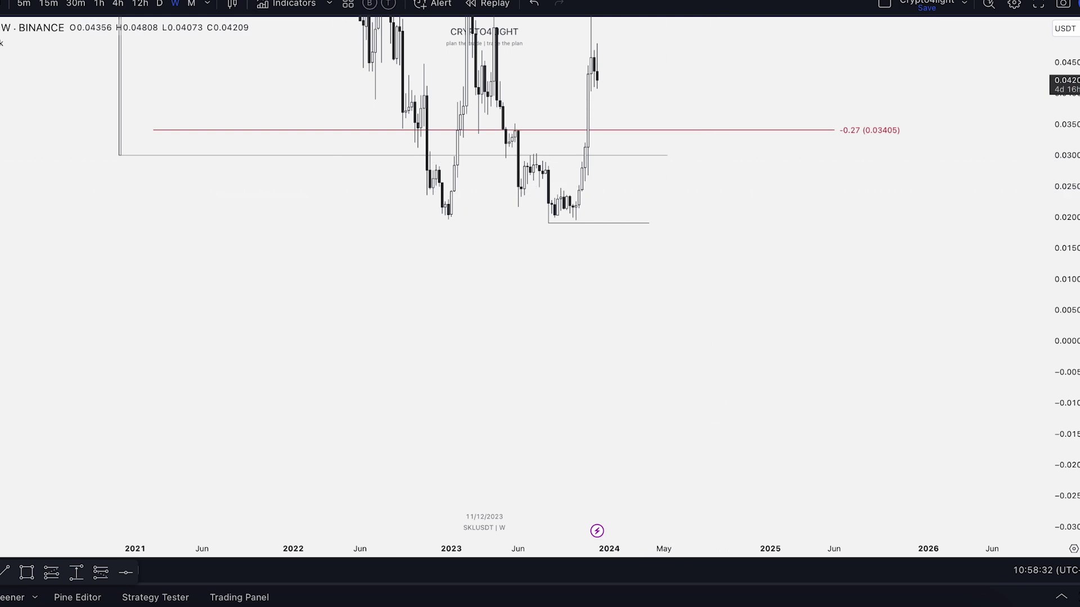
Step: Sketch a descending wavy price projection from the latest candle to below the 2023 low, and undo it
{"action": "left_click_drag", "start_coordinate": [1071, 135], "coordinate": [1066, 411]}
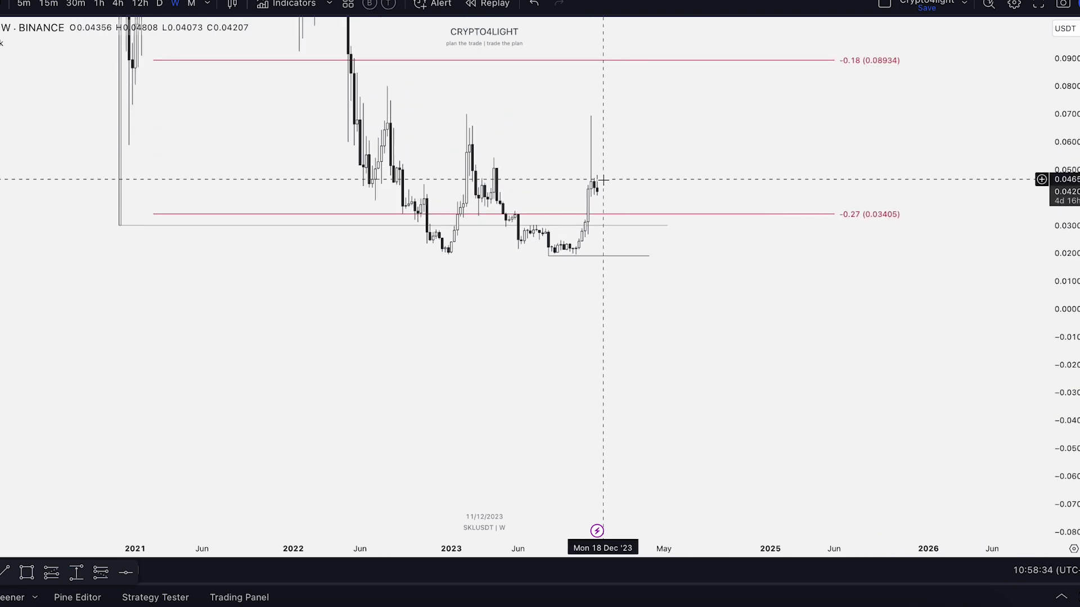
{"action": "mouse_move", "coordinate": [595, 188]}
{"action": "left_mouse_down"}
{"action": "mouse_move", "coordinate": [602, 211]}
{"action": "mouse_move", "coordinate": [639, 235]}
{"action": "mouse_move", "coordinate": [651, 224]}
{"action": "mouse_move", "coordinate": [713, 267]}
{"action": "left_mouse_up"}
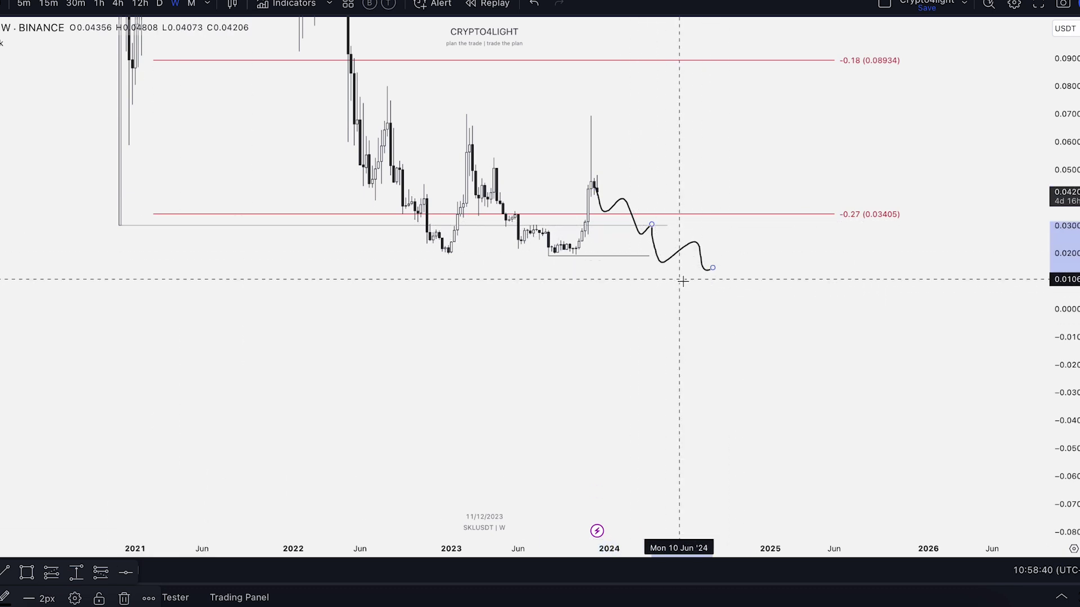
{"action": "left_click", "coordinate": [534, 5]}
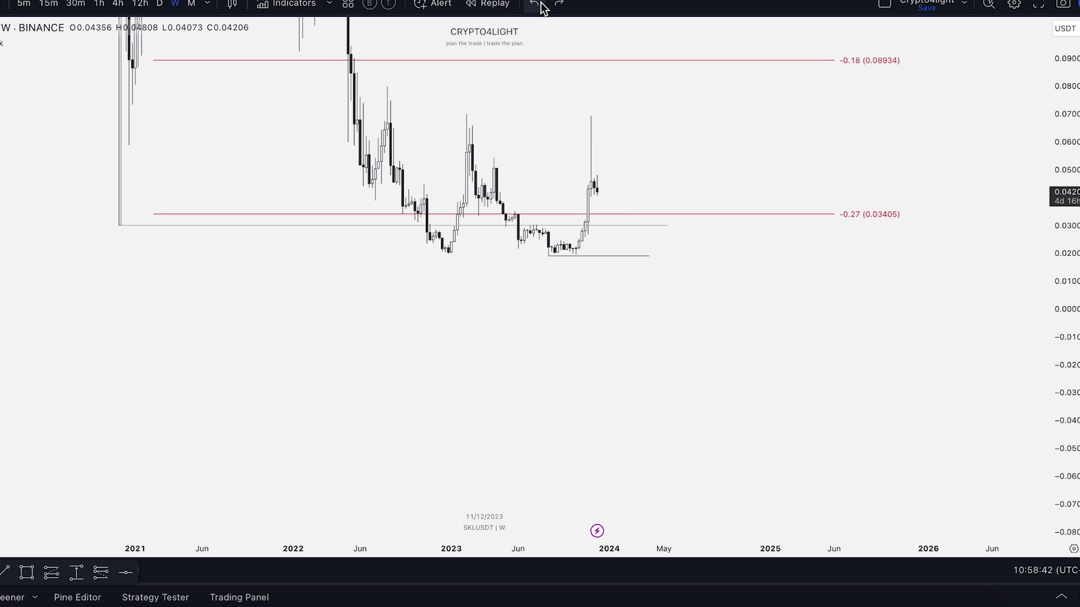
Step: Examine the full weekly price history against the Fibonacci levels from 1.618 down to -0.618
{"action": "left_click_drag", "start_coordinate": [765, 152], "coordinate": [755, 274]}
{"action": "left_click_drag", "start_coordinate": [1074, 127], "coordinate": [1044, 377]}
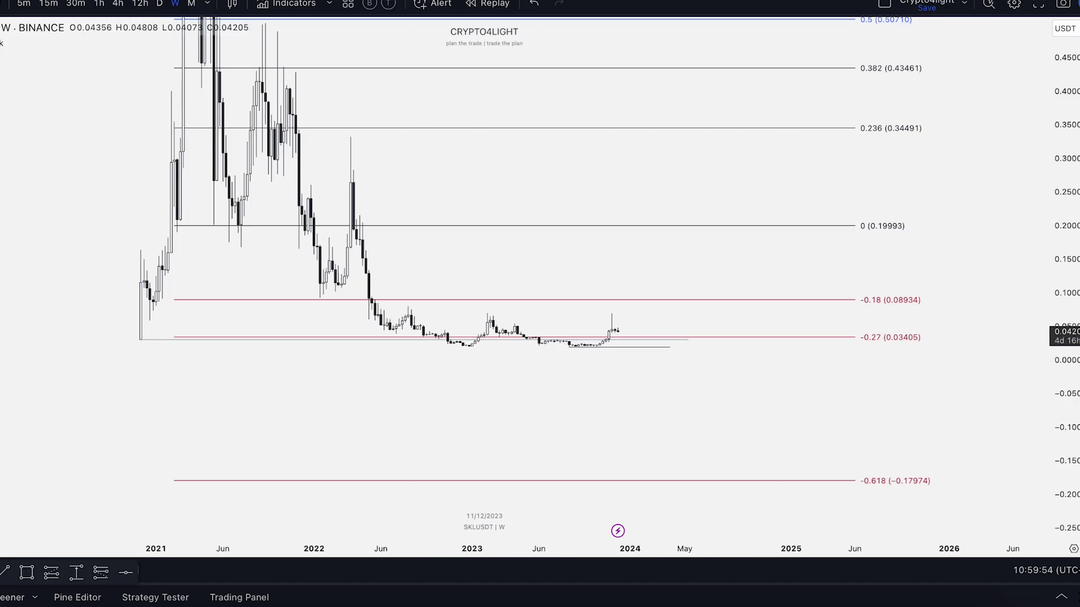
{"action": "left_click_drag", "start_coordinate": [1057, 188], "coordinate": [1029, 414]}
{"action": "left_click_drag", "start_coordinate": [1001, 194], "coordinate": [995, 236]}
{"action": "scroll", "coordinate": [990, 169], "scroll_direction": "down", "scroll_amount": 1}
{"action": "left_click_drag", "start_coordinate": [986, 115], "coordinate": [984, 158]}
{"action": "left_click_drag", "start_coordinate": [1057, 163], "coordinate": [1057, 296]}
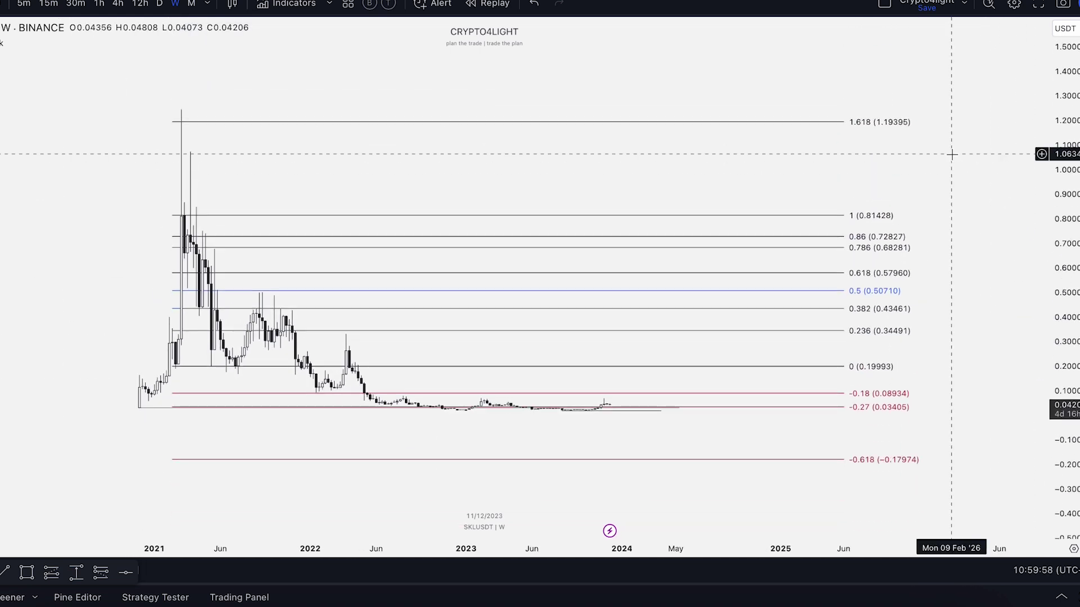
{"action": "left_click_drag", "start_coordinate": [963, 162], "coordinate": [940, 169]}
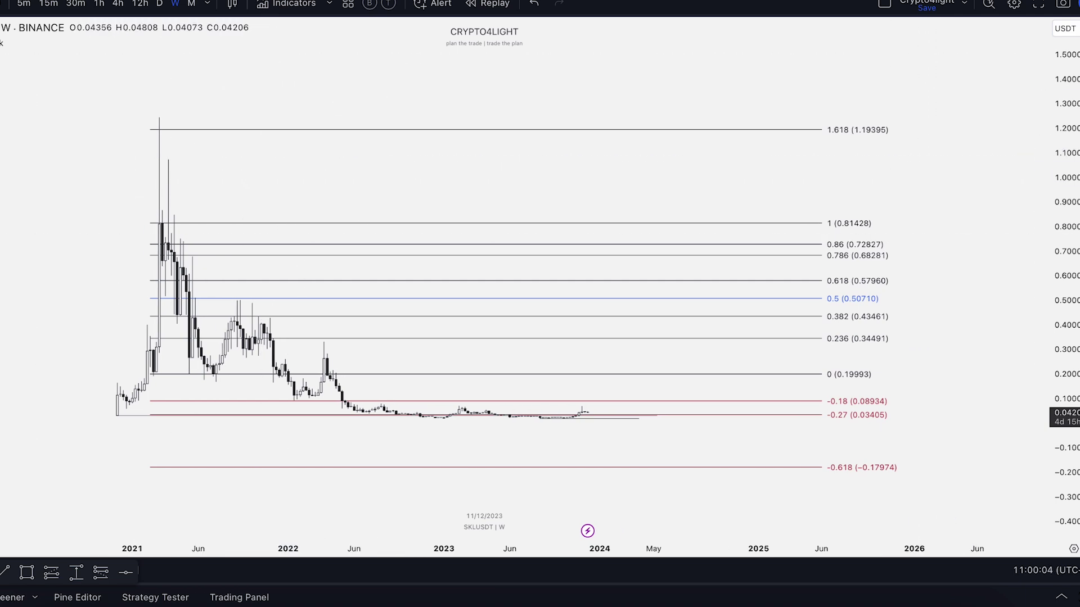
Step: Circle the low sideways price zone from 2022 to 2024 with freehand strokes, and undo them
{"action": "left_click_drag", "start_coordinate": [660, 422], "coordinate": [501, 440]}
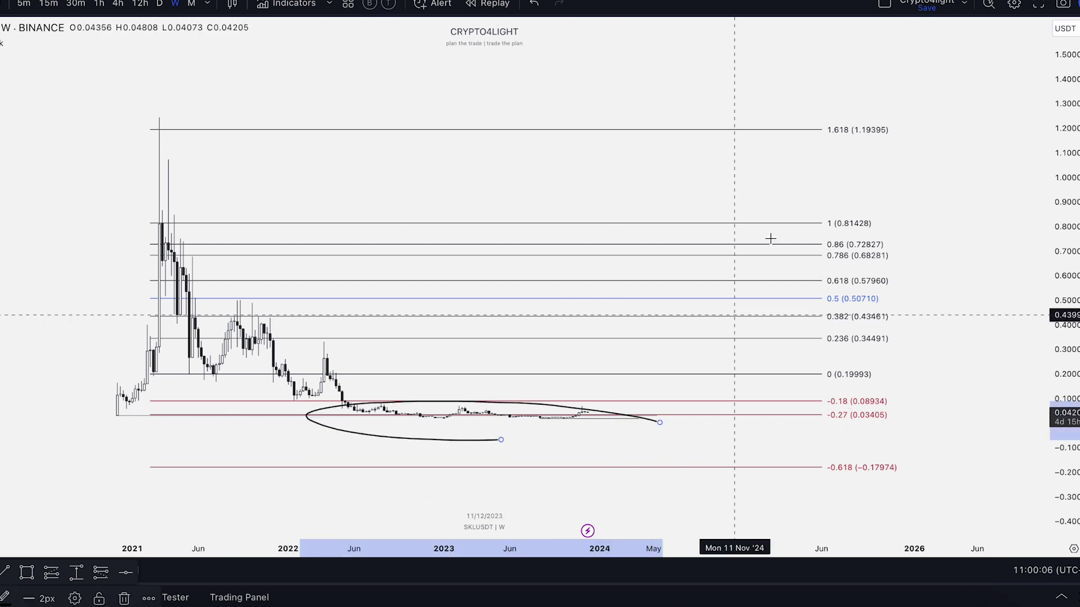
{"action": "left_click_drag", "start_coordinate": [705, 242], "coordinate": [905, 291]}
{"action": "left_click", "coordinate": [533, 5]}
{"action": "left_click", "coordinate": [533, 5]}
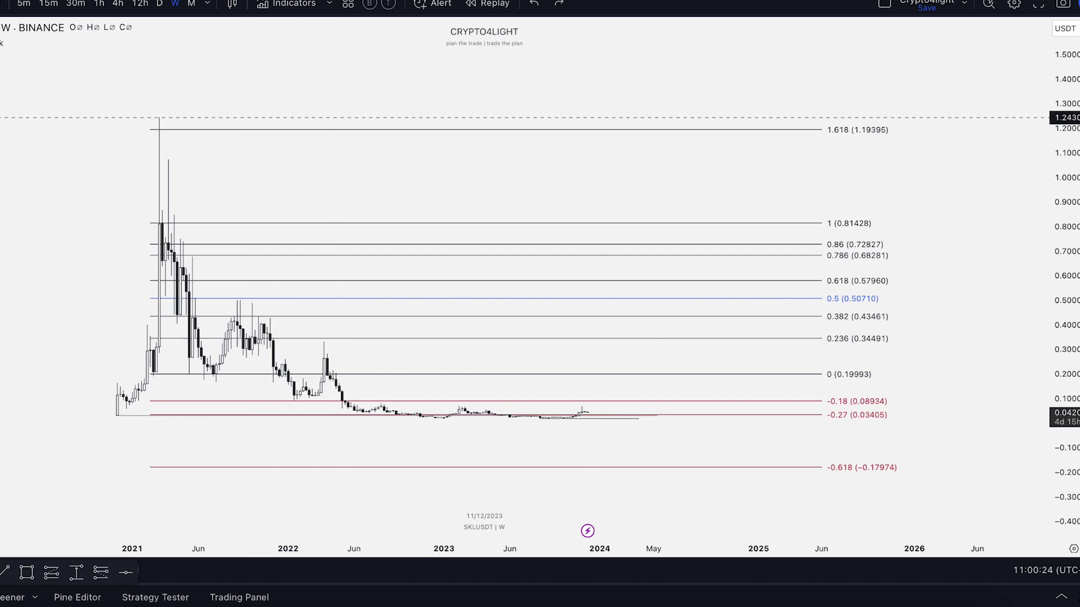
Step: Measure the date range of the low sideways zone from 9 May 2022 to 4 December 2023
{"action": "left_click", "coordinate": [1, 122]}
{"action": "left_click", "coordinate": [40, 450]}
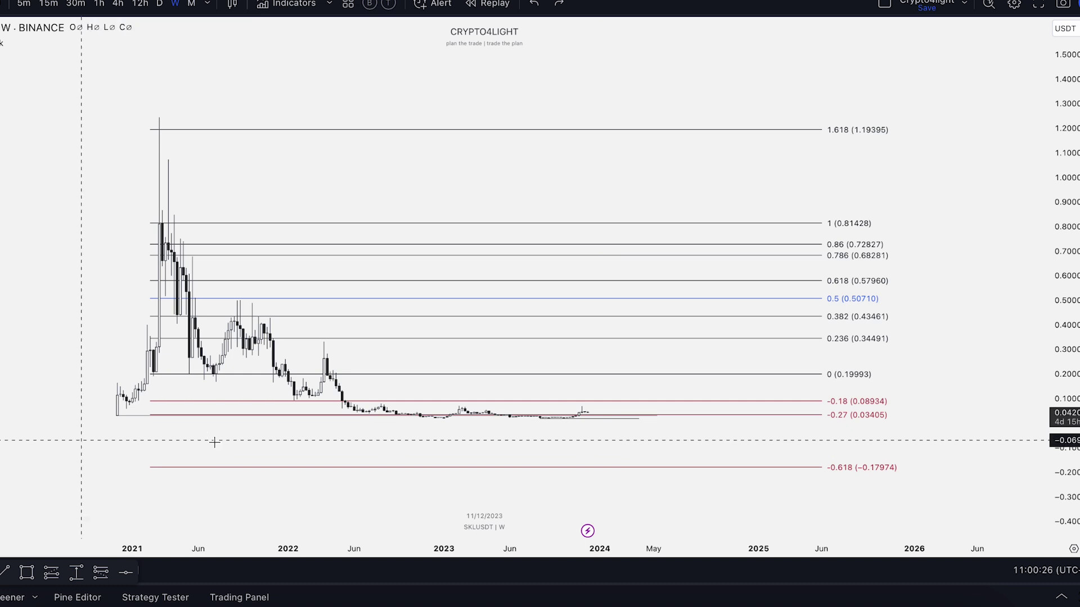
{"action": "left_click", "coordinate": [342, 428]}
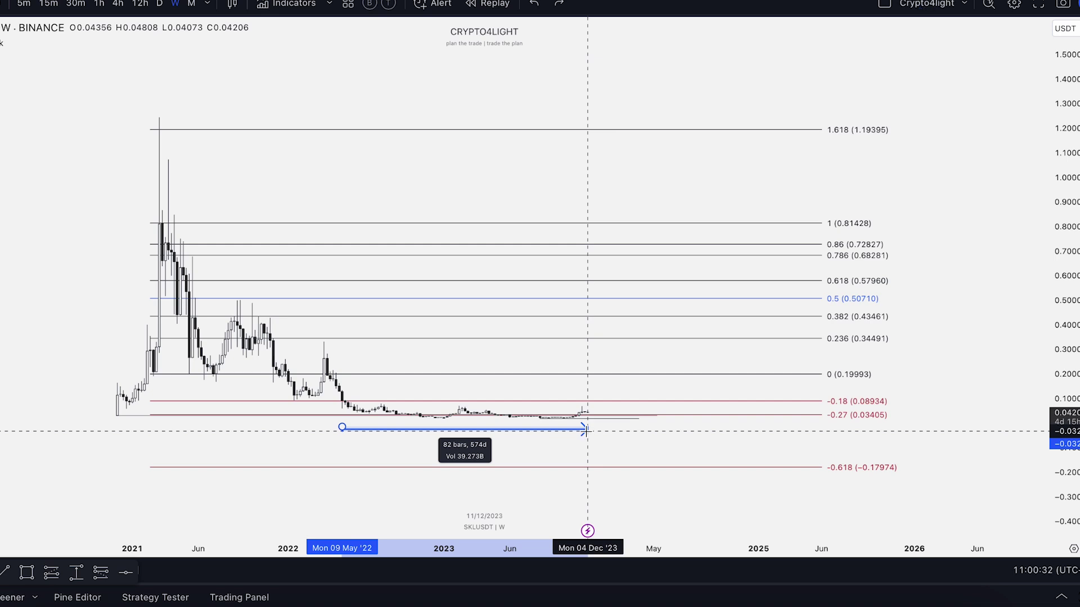
{"action": "key", "text": "Escape"}
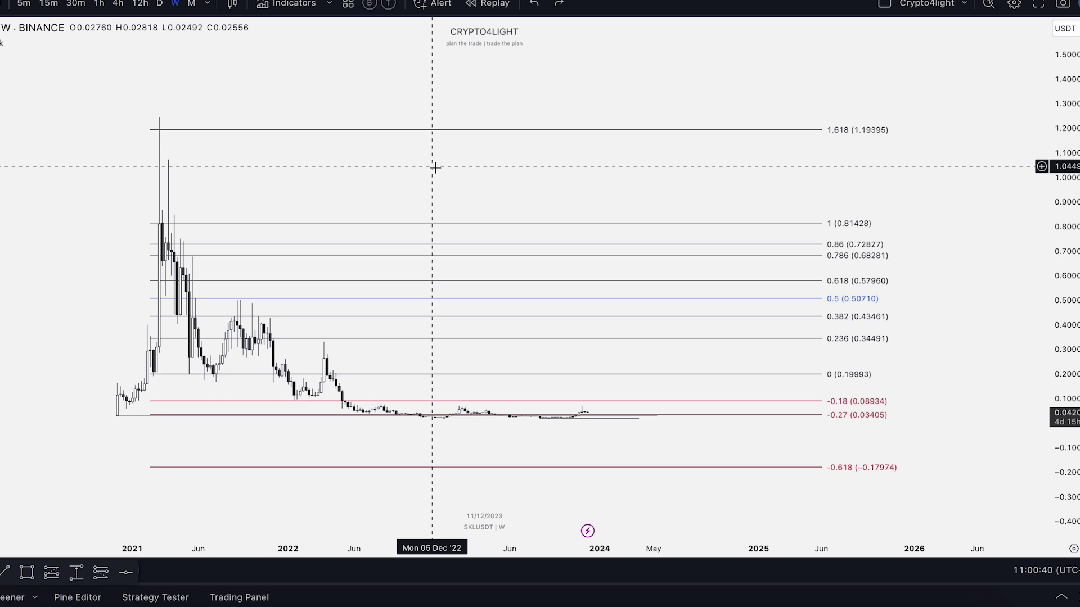
{"action": "left_click_drag", "start_coordinate": [434, 167], "coordinate": [487, 161]}
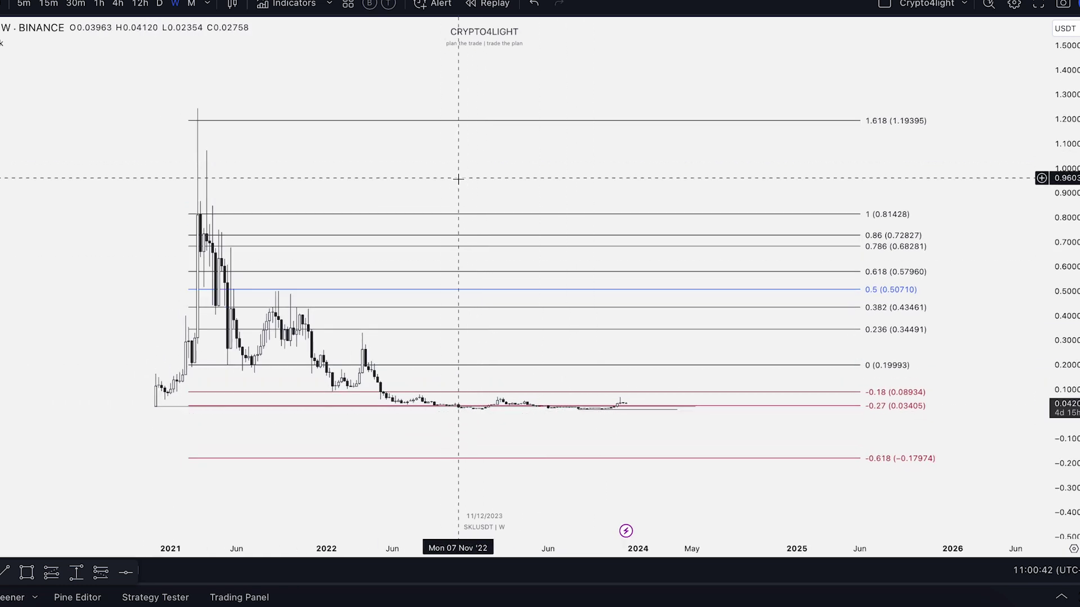
{"action": "scroll", "coordinate": [458, 178], "scroll_direction": "up", "scroll_amount": 2}
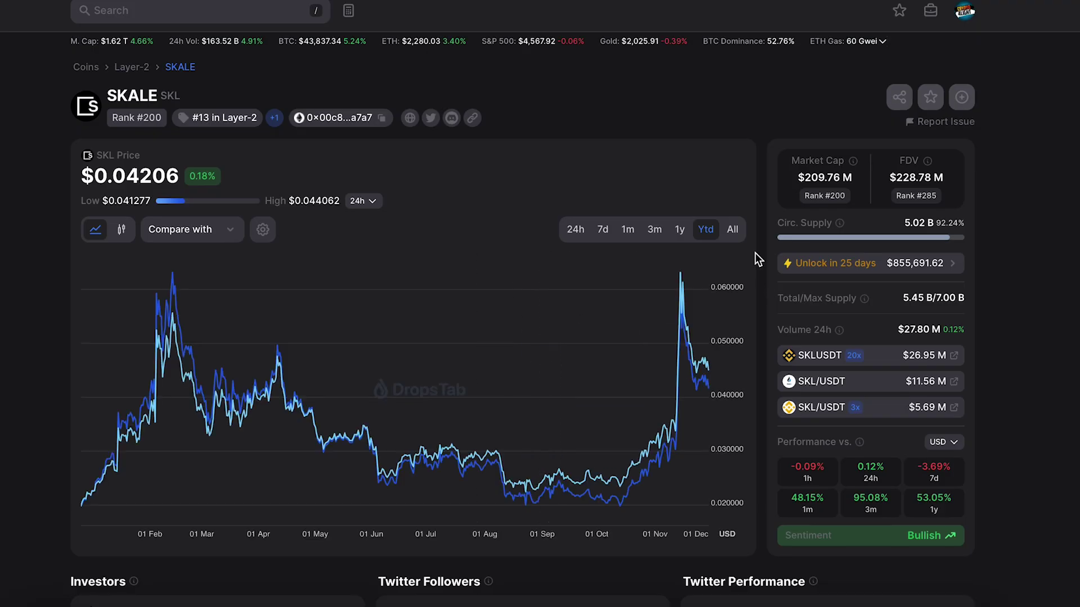
Step: Switch to the SKALE page on DropsTab and open its token vesting details
{"action": "scroll", "coordinate": [755, 252], "scroll_direction": "down", "scroll_amount": 7}
{"action": "scroll", "coordinate": [764, 247], "scroll_direction": "down", "scroll_amount": 3}
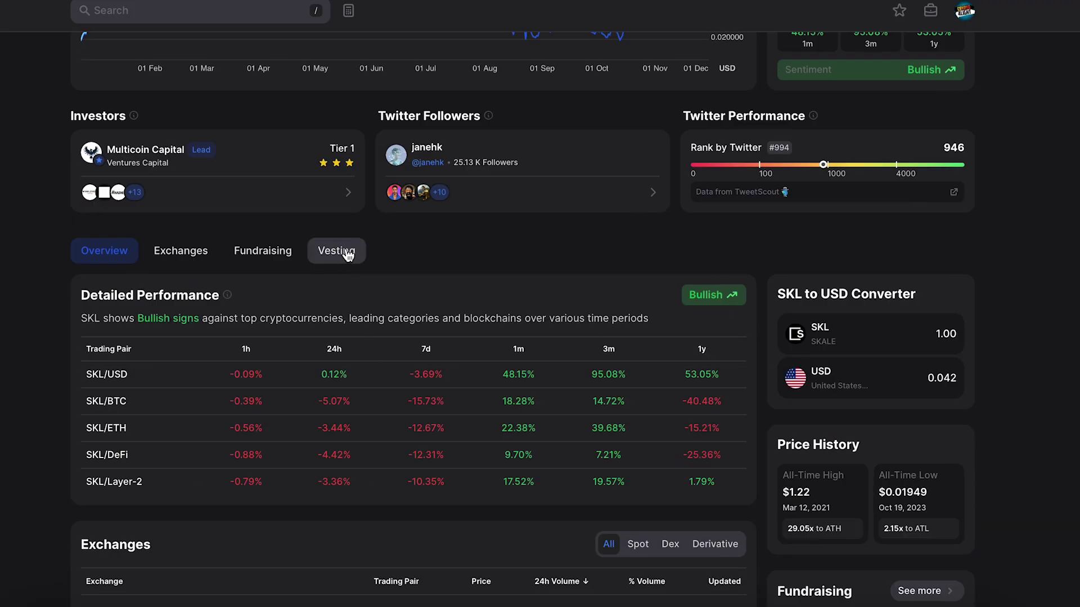
{"action": "left_click", "coordinate": [323, 250]}
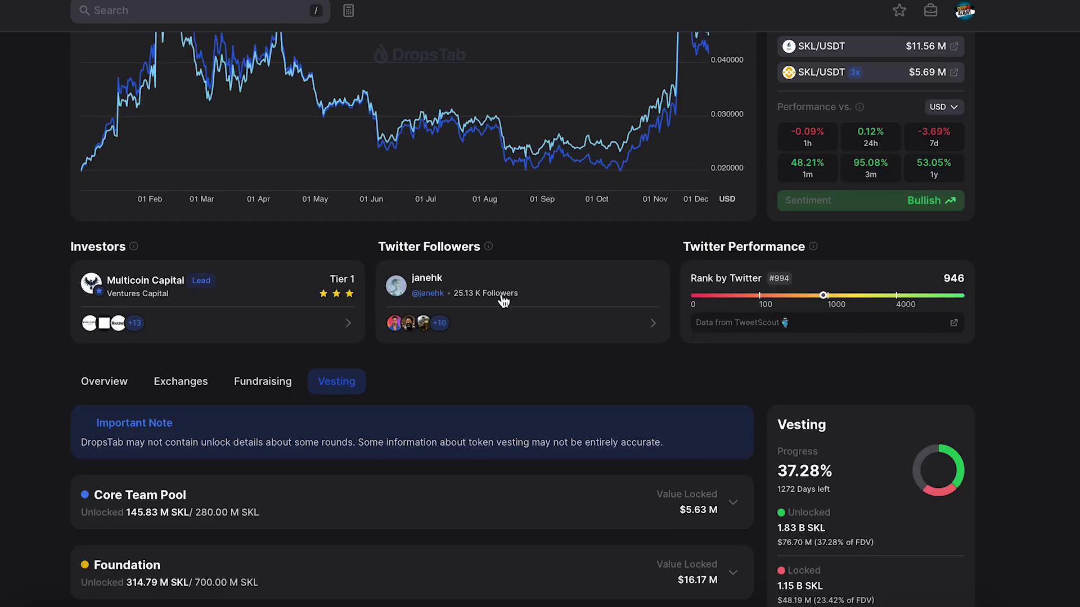
Step: Review the vesting rounds and token allocation, and show the past unlocking events
{"action": "scroll", "coordinate": [513, 304], "scroll_direction": "down", "scroll_amount": 3}
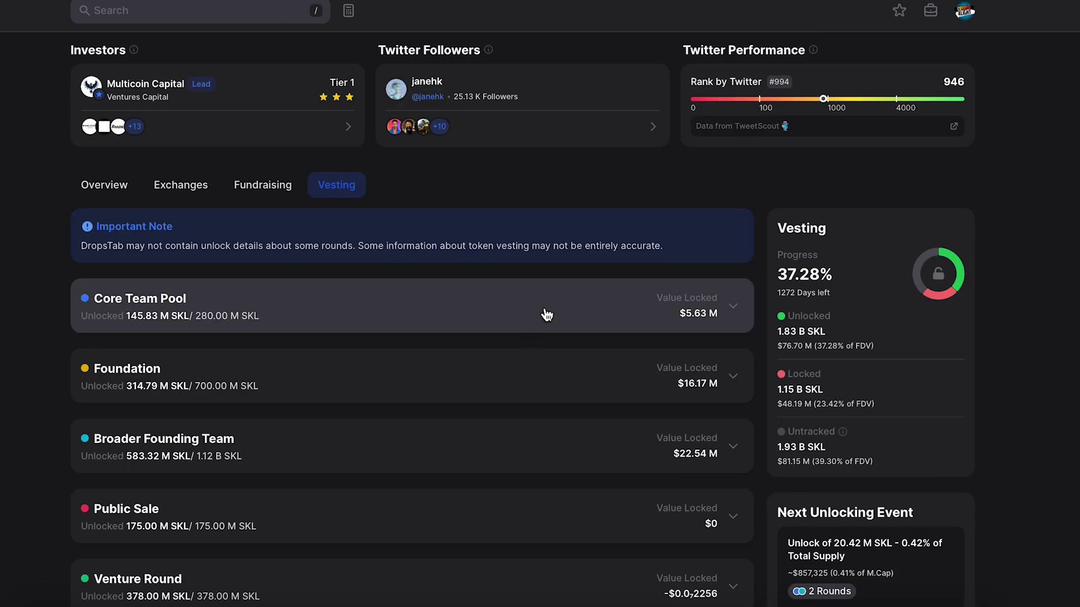
{"action": "scroll", "coordinate": [675, 279], "scroll_direction": "down", "scroll_amount": 1}
{"action": "scroll", "coordinate": [765, 281], "scroll_direction": "down", "scroll_amount": 10}
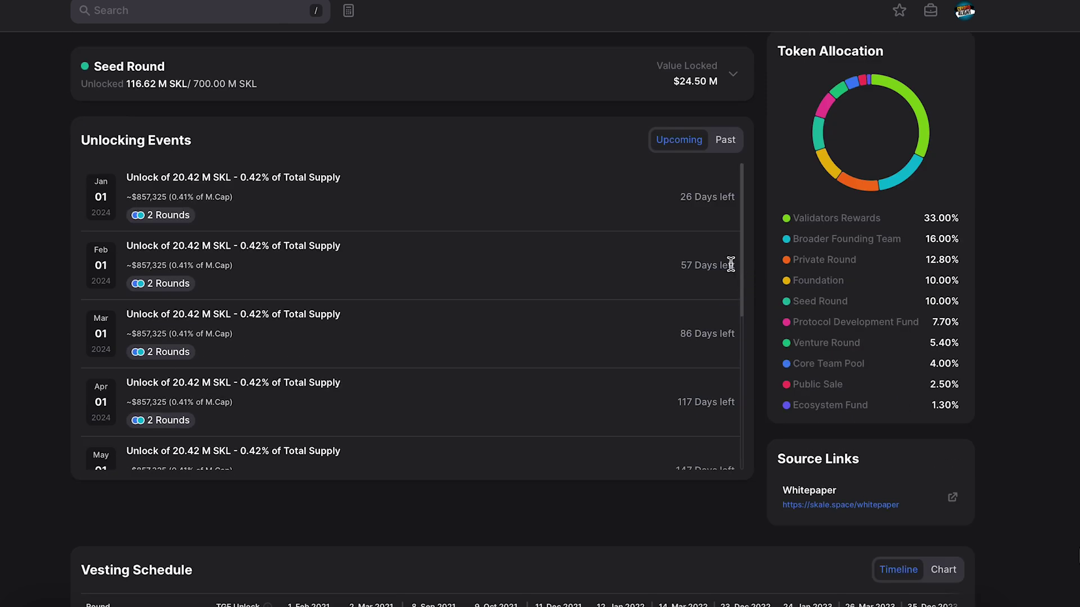
{"action": "scroll", "coordinate": [692, 191], "scroll_direction": "up", "scroll_amount": 1}
{"action": "left_click", "coordinate": [726, 166]}
{"action": "mouse_move", "coordinate": [125, 248]}
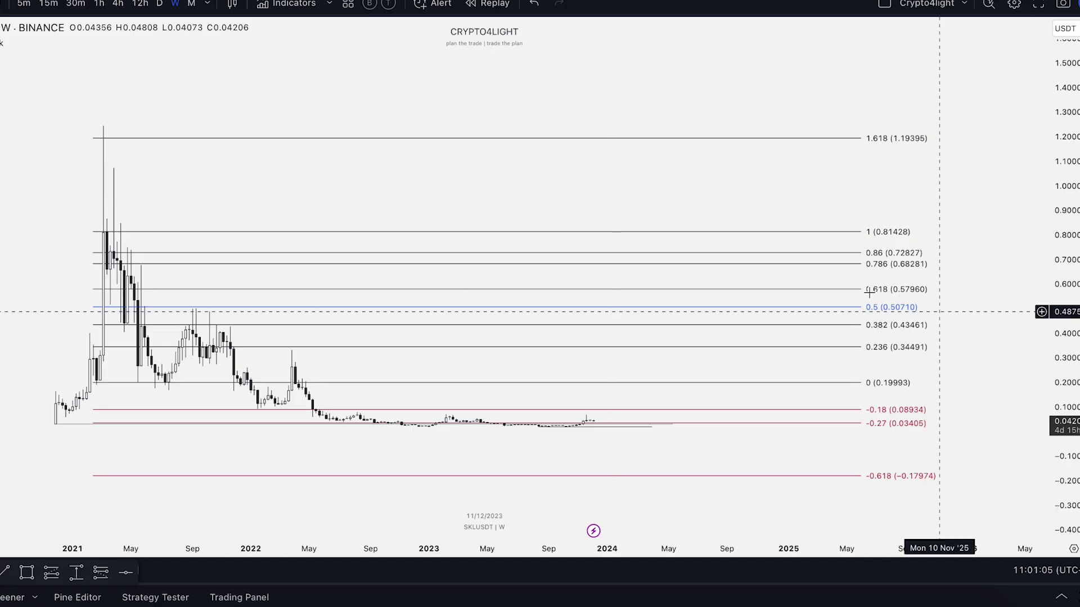
Step: Return to the TradingView chart, set it to the 4h timeframe and reset its view around the November 2023 spike
{"action": "left_click", "coordinate": [118, 3]}
{"action": "right_click", "coordinate": [422, 79]}
{"action": "left_click", "coordinate": [457, 94]}
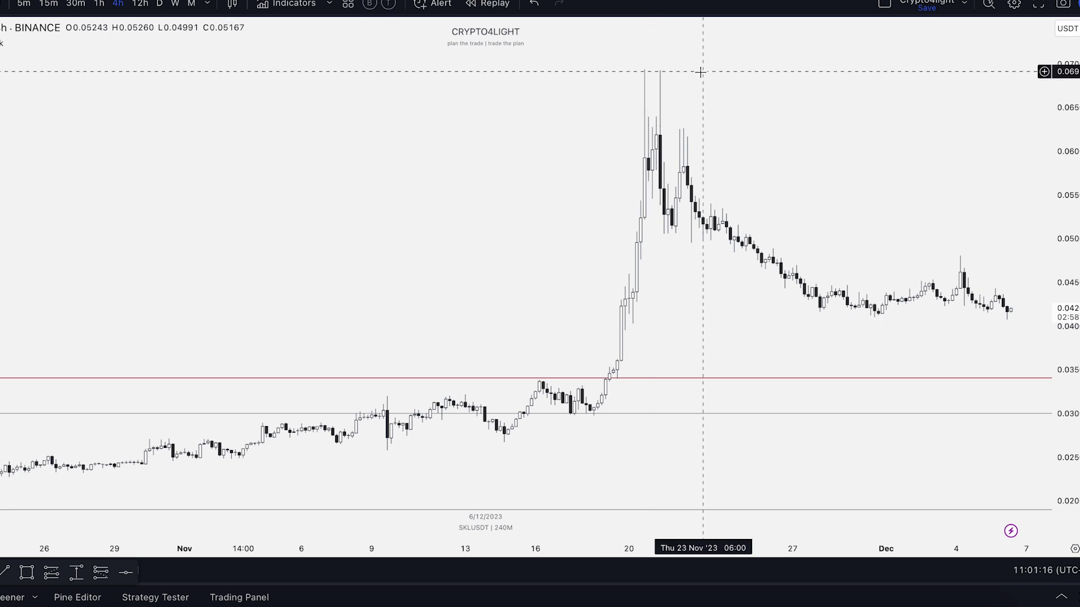
{"action": "left_click_drag", "start_coordinate": [759, 110], "coordinate": [476, 112]}
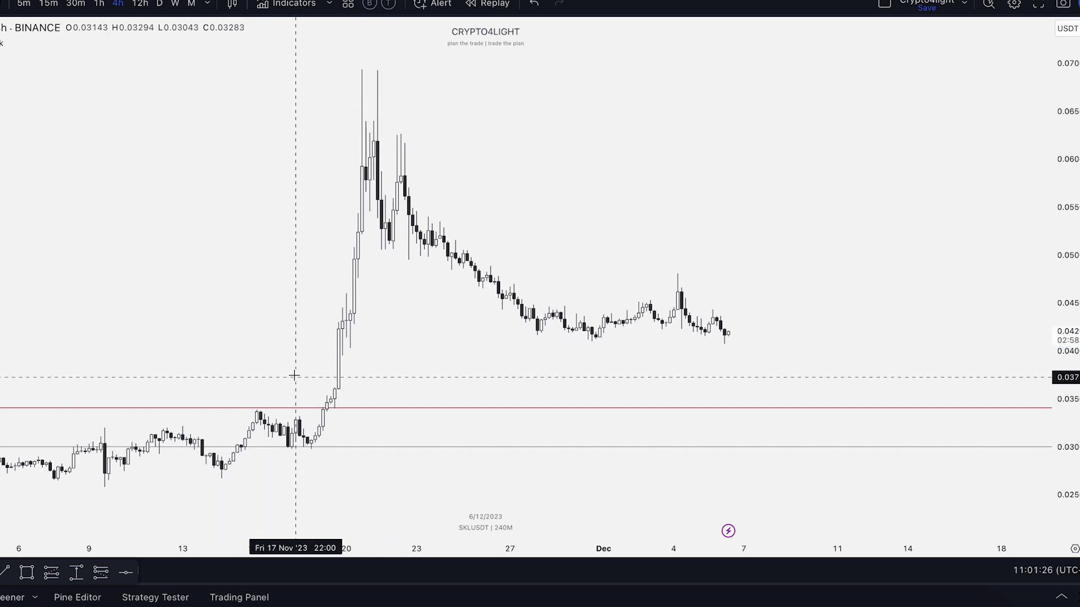
Step: Mark the November 2023 rise, its peak and the following decline with freehand strokes, and undo them
{"action": "mouse_move", "coordinate": [222, 487]}
{"action": "left_mouse_down"}
{"action": "mouse_move", "coordinate": [272, 457]}
{"action": "mouse_move", "coordinate": [453, 150]}
{"action": "mouse_move", "coordinate": [463, 79]}
{"action": "left_mouse_up"}
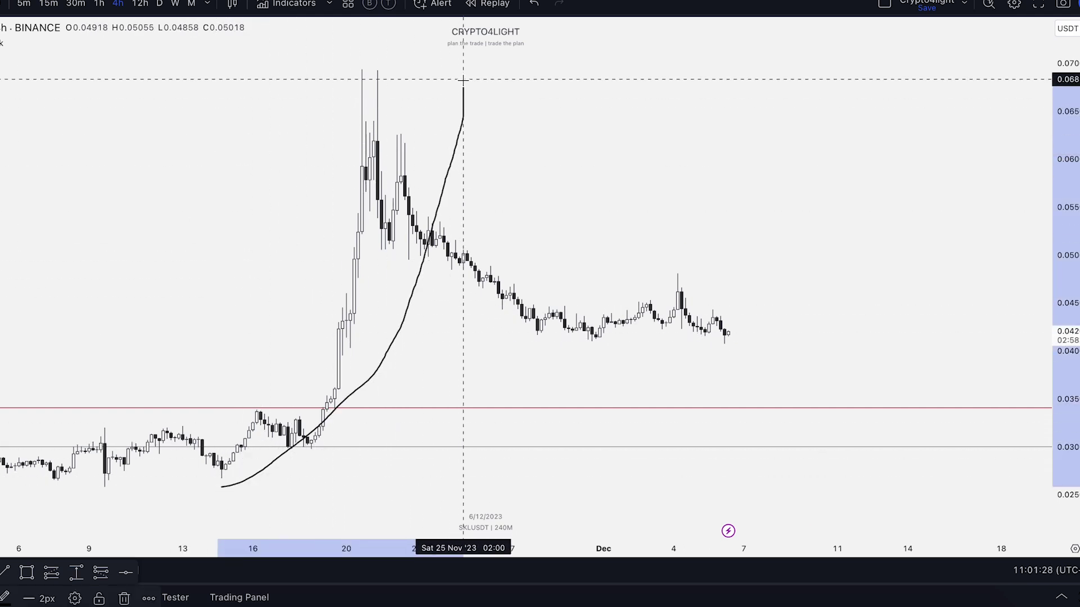
{"action": "left_click_drag", "start_coordinate": [319, 95], "coordinate": [526, 103]}
{"action": "mouse_move", "coordinate": [387, 148]}
{"action": "left_mouse_down"}
{"action": "mouse_move", "coordinate": [604, 340]}
{"action": "mouse_move", "coordinate": [669, 264]}
{"action": "mouse_move", "coordinate": [735, 358]}
{"action": "left_mouse_up"}
{"action": "left_click", "coordinate": [542, 5]}
{"action": "left_click", "coordinate": [542, 5]}
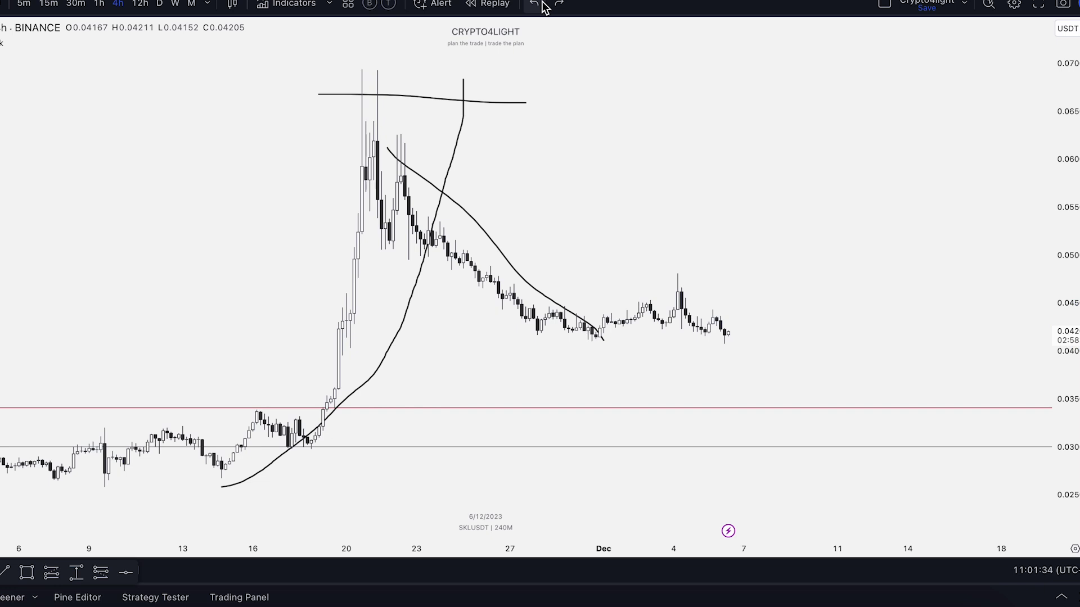
Step: Set the chart to the 12h timeframe and show the price history from late 2022 through December 2023
{"action": "scroll", "coordinate": [13, 70], "scroll_direction": "down", "scroll_amount": 2}
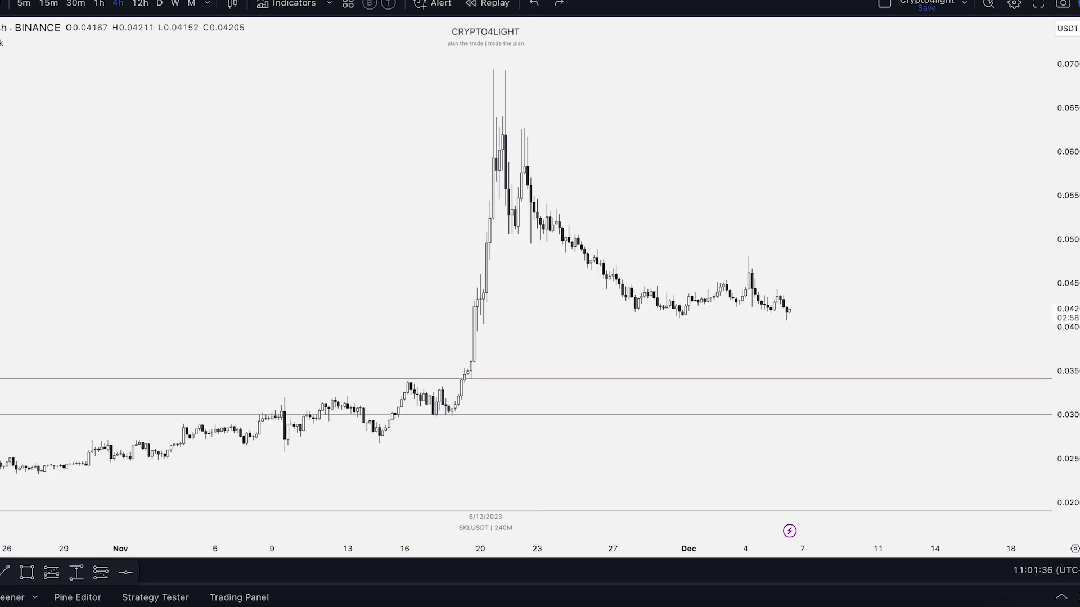
{"action": "scroll", "coordinate": [526, 281], "scroll_direction": "down", "scroll_amount": 5}
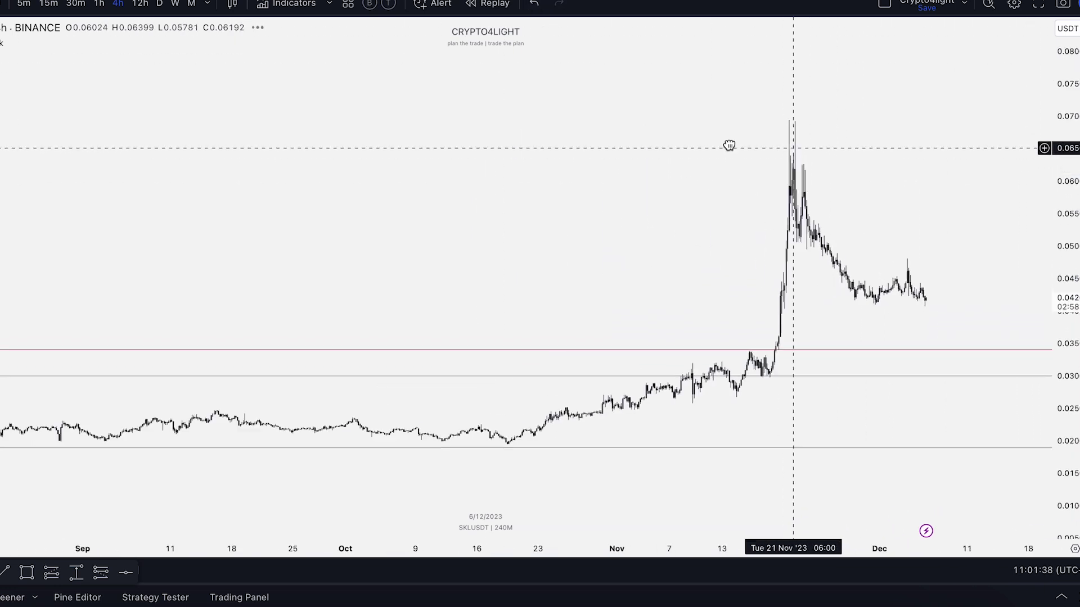
{"action": "left_click_drag", "start_coordinate": [729, 145], "coordinate": [410, 150]}
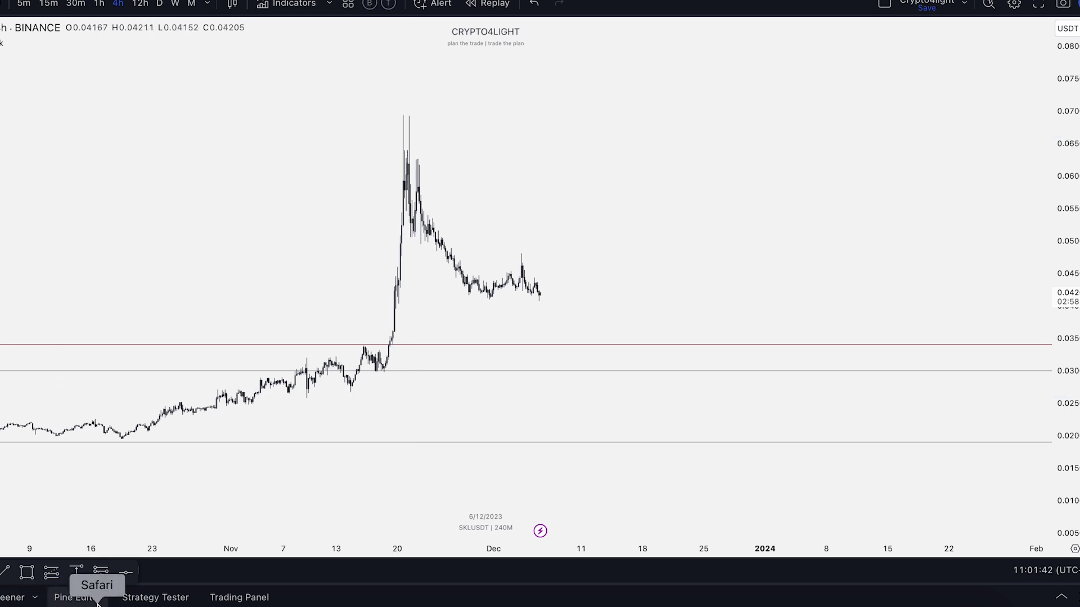
{"action": "scroll", "coordinate": [506, 237], "scroll_direction": "down", "scroll_amount": 3}
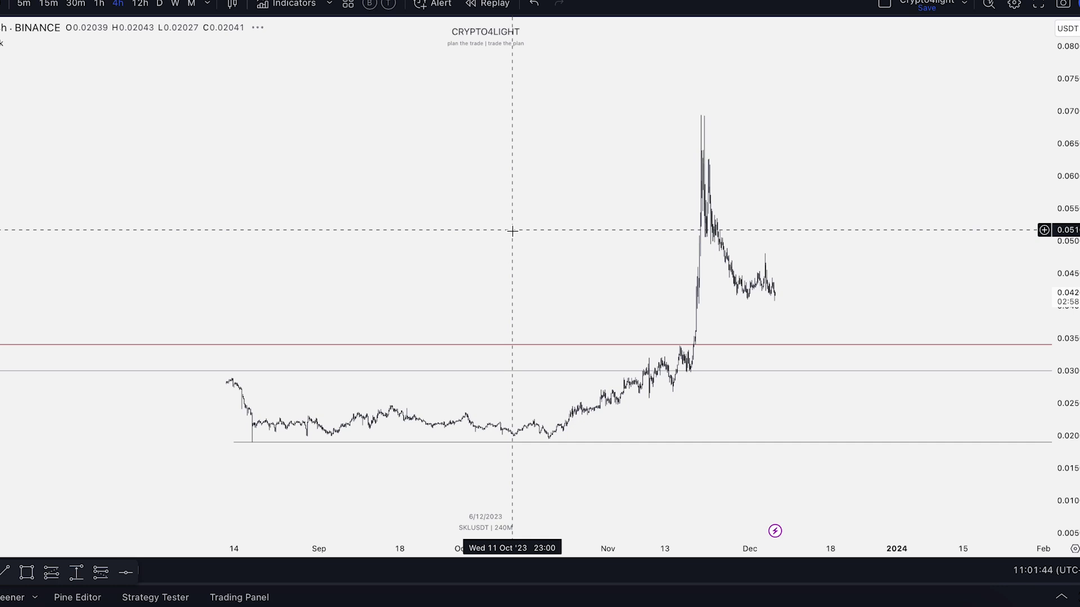
{"action": "scroll", "coordinate": [512, 231], "scroll_direction": "down", "scroll_amount": 3}
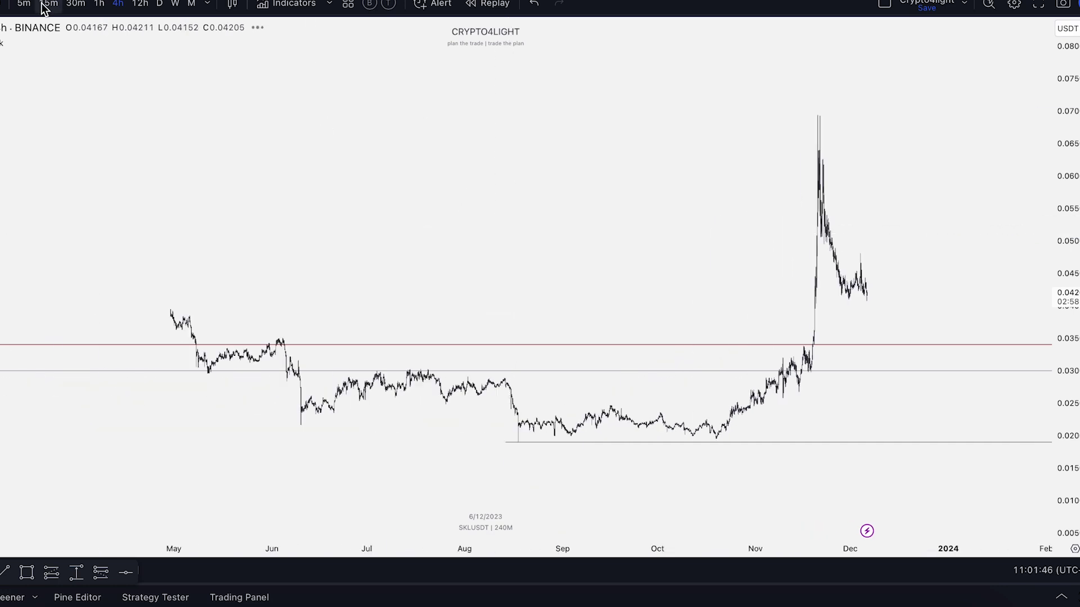
{"action": "left_click", "coordinate": [141, 4]}
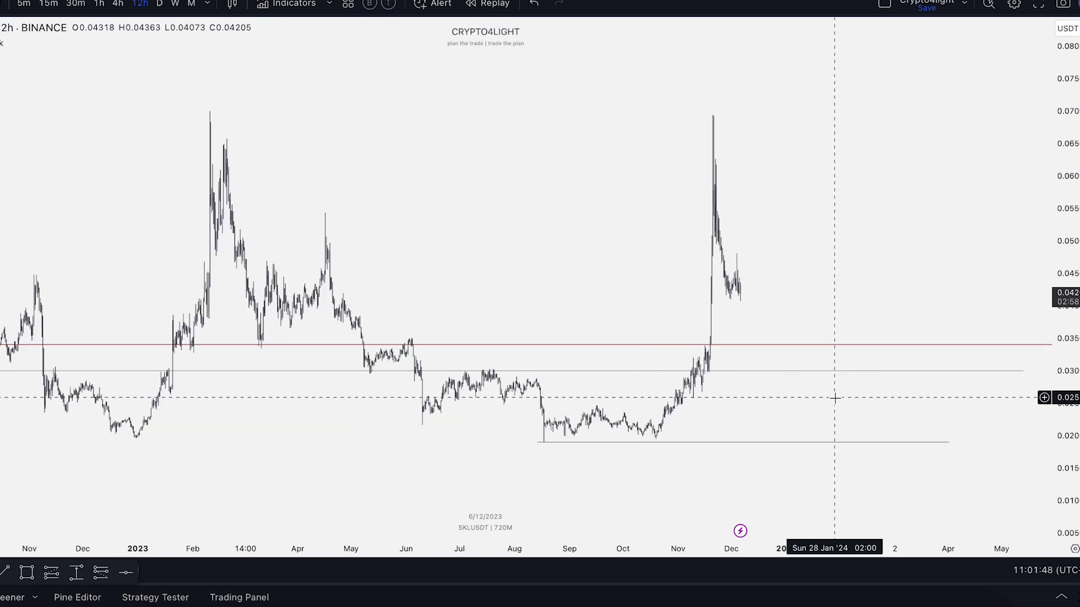
Step: Measure the price range from the August 2023 low to the November 2023 peak on the 12h chart
{"action": "left_click_drag", "start_coordinate": [728, 163], "coordinate": [654, 275]}
{"action": "left_click", "coordinate": [76, 573]}
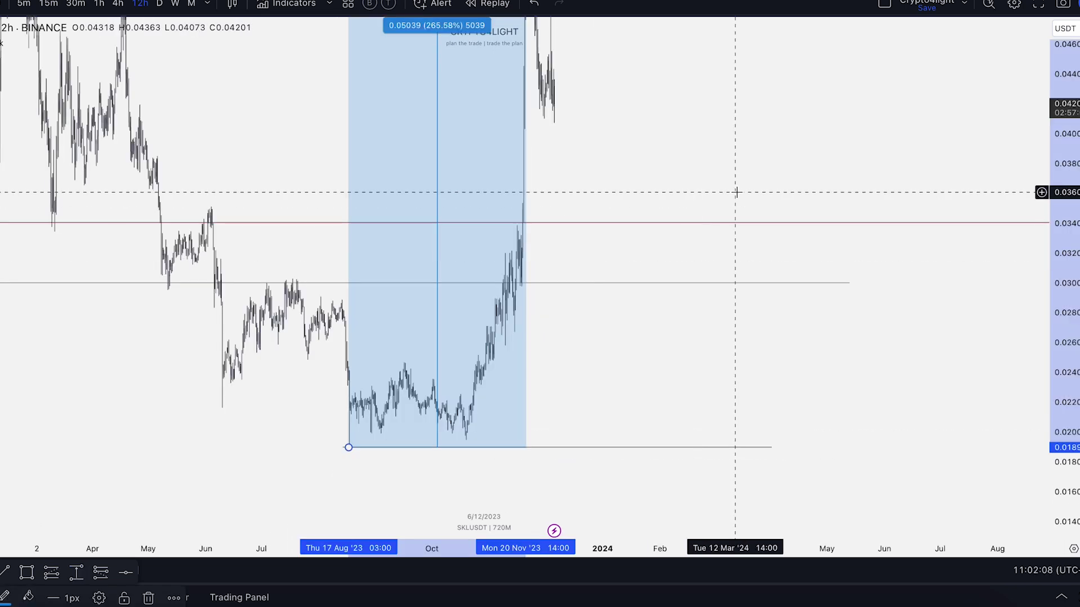
{"action": "left_click_drag", "start_coordinate": [741, 191], "coordinate": [815, 317]}
{"action": "left_click_drag", "start_coordinate": [1063, 242], "coordinate": [1063, 509]}
{"action": "left_click_drag", "start_coordinate": [860, 162], "coordinate": [829, 231]}
{"action": "scroll", "coordinate": [829, 231], "scroll_direction": "down", "scroll_amount": 3}
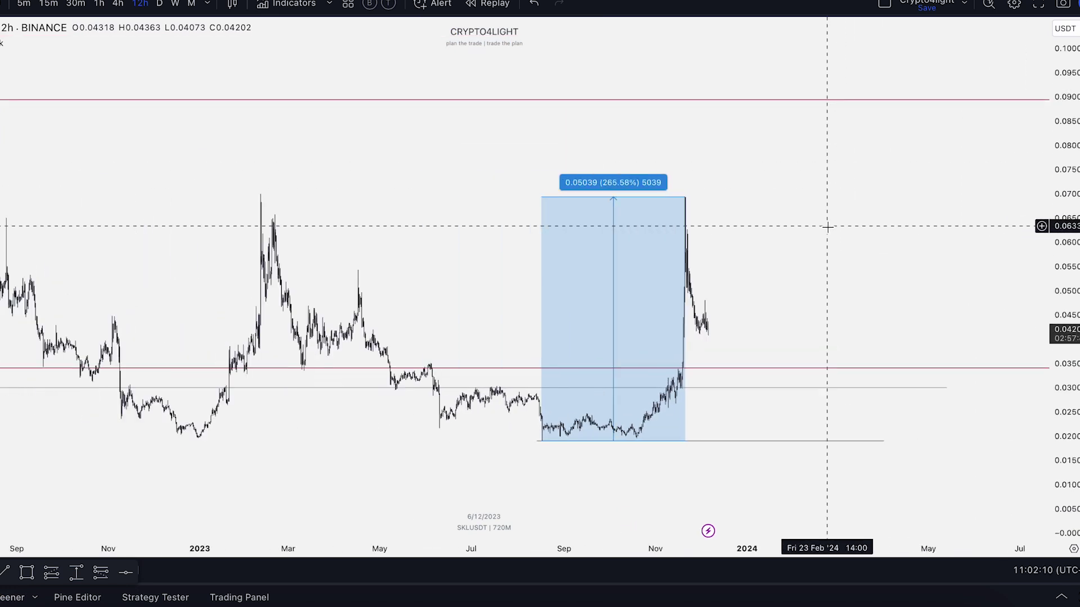
{"action": "scroll", "coordinate": [822, 239], "scroll_direction": "up", "scroll_amount": 4}
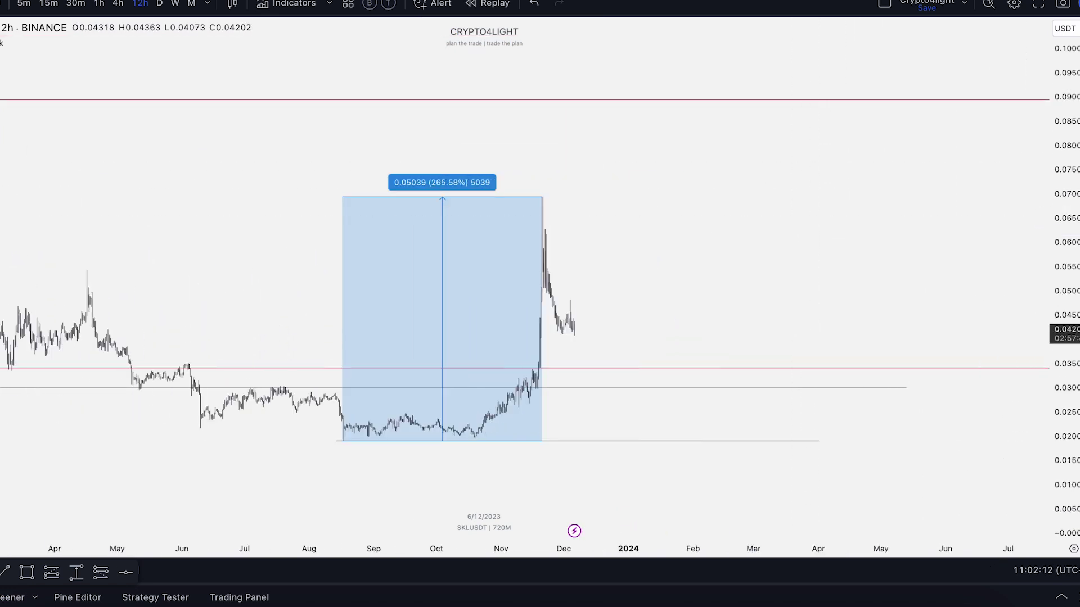
Step: Circle the August to October 2023 accumulation range freehand, and undo the stroke
{"action": "left_click_drag", "start_coordinate": [485, 425], "coordinate": [412, 432]}
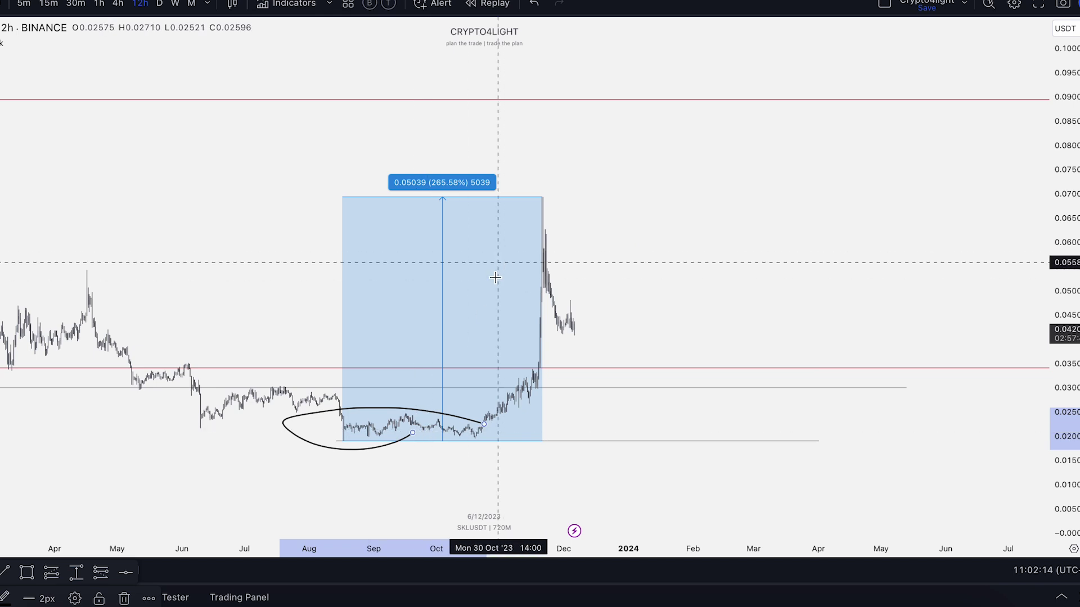
{"action": "left_click_drag", "start_coordinate": [436, 280], "coordinate": [723, 280]}
{"action": "left_click", "coordinate": [535, 4]}
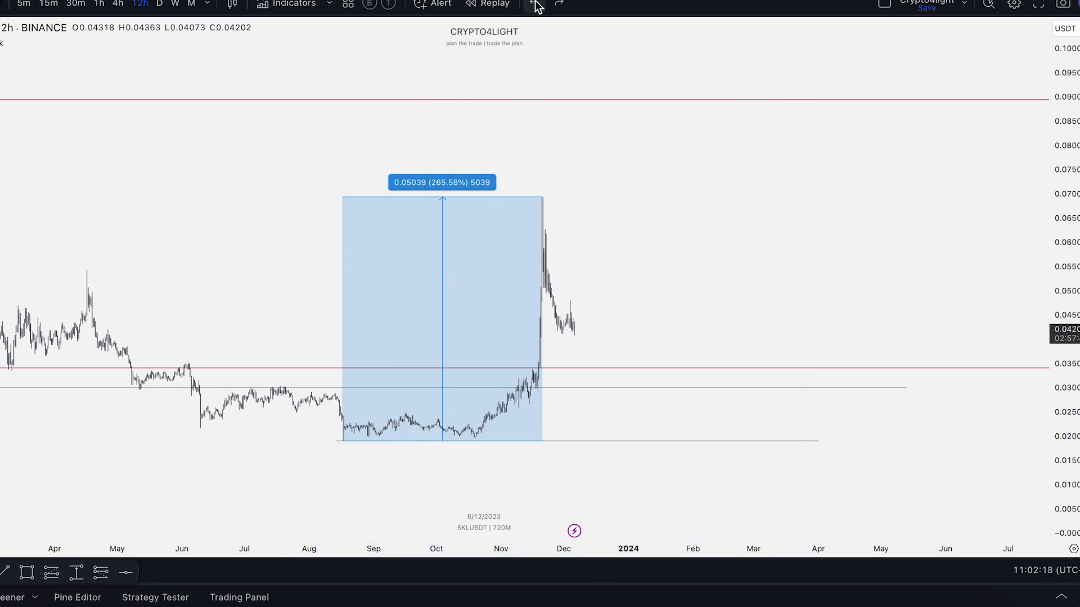
Step: Draw a Fibonacci retracement from the 0.01887 low to the 0.06922 peak, and delete the price range measurement
{"action": "left_click", "coordinate": [379, 442]}
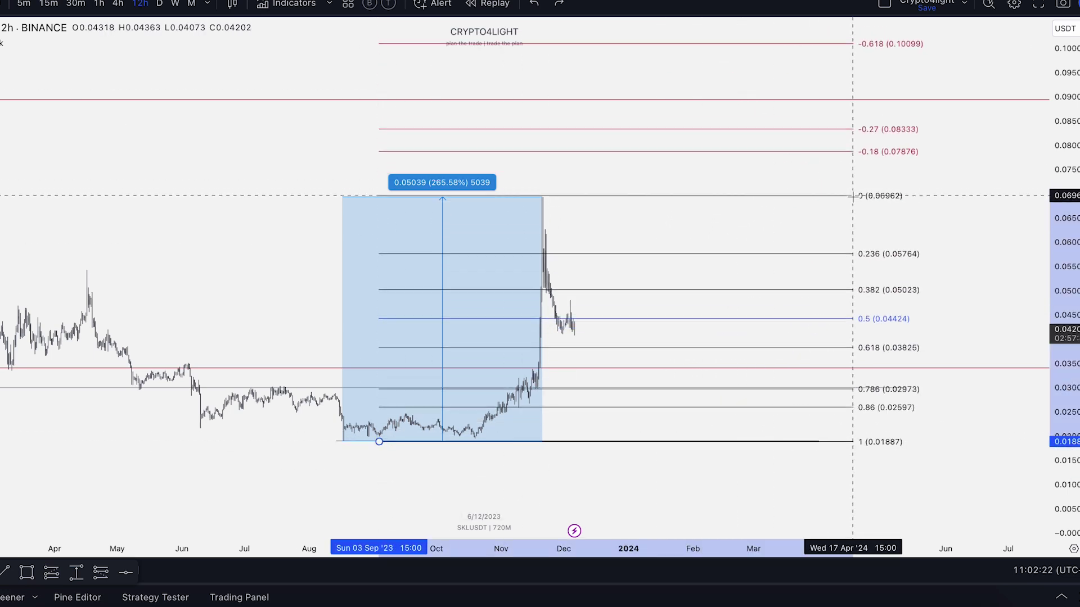
{"action": "left_click", "coordinate": [857, 197]}
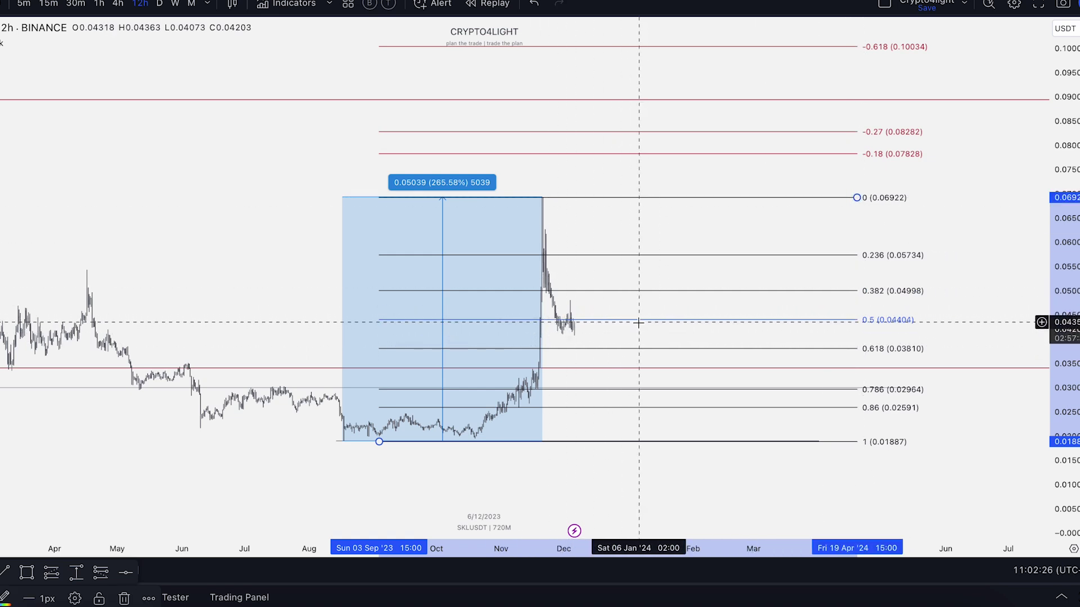
{"action": "left_click", "coordinate": [344, 223]}
{"action": "key", "text": "Delete"}
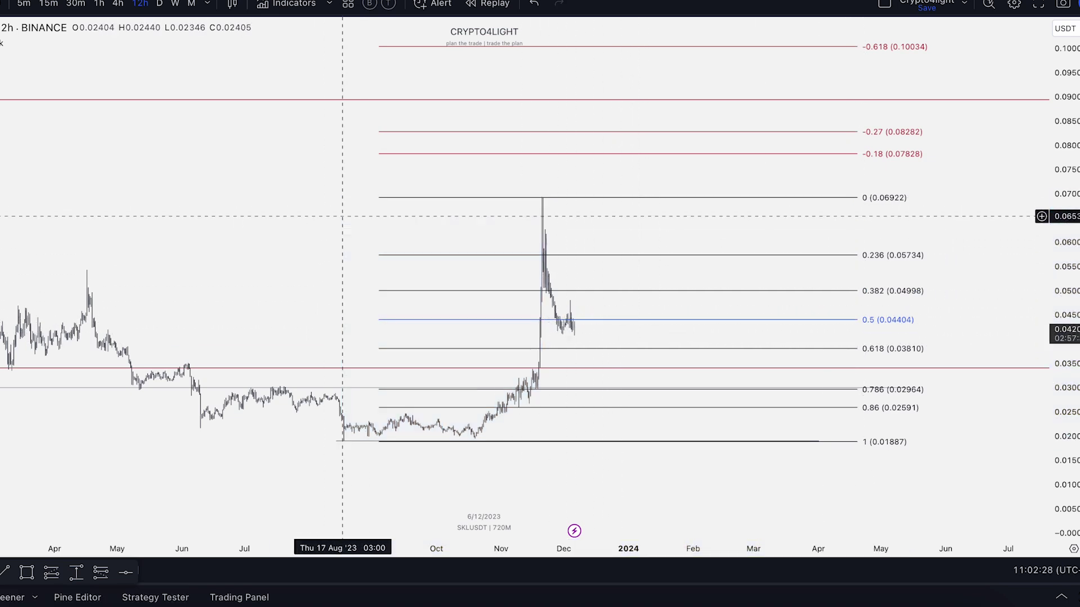
{"action": "scroll", "coordinate": [294, 225], "scroll_direction": "up", "scroll_amount": 2}
{"action": "scroll", "coordinate": [191, 216], "scroll_direction": "down", "scroll_amount": 1}
{"action": "scroll", "coordinate": [224, 200], "scroll_direction": "right", "scroll_amount": 3}
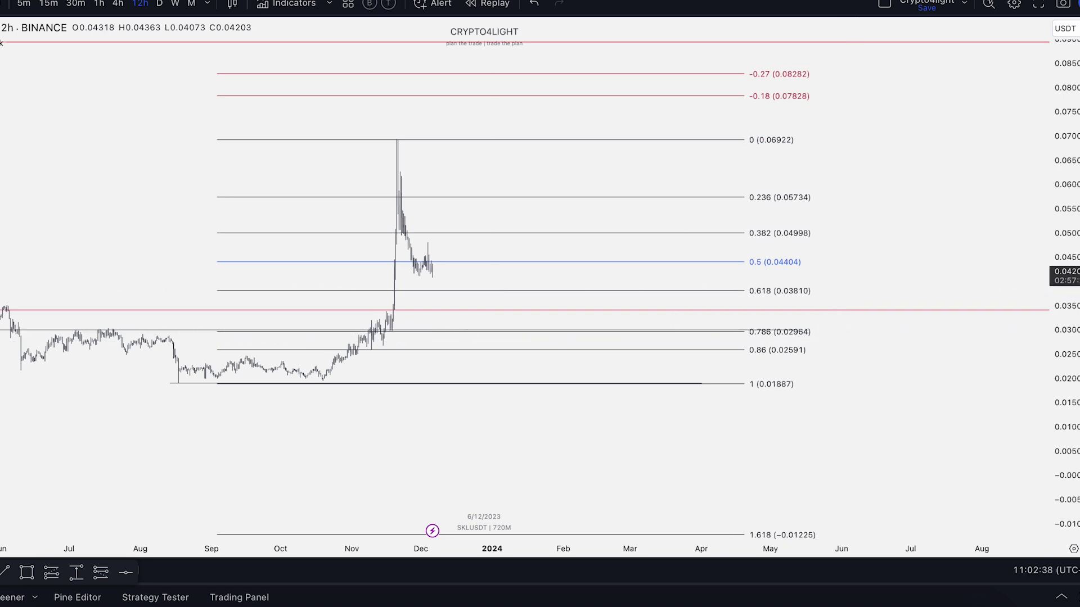
Step: Circle the 0.618 and 0.786 levels and stroke along the 0.5, 0.618 and -0.27 levels freehand, undoing the marks
{"action": "mouse_move", "coordinate": [699, 286]}
{"action": "left_mouse_down"}
{"action": "mouse_move", "coordinate": [701, 340]}
{"action": "mouse_move", "coordinate": [829, 298]}
{"action": "mouse_move", "coordinate": [673, 290]}
{"action": "left_mouse_up"}
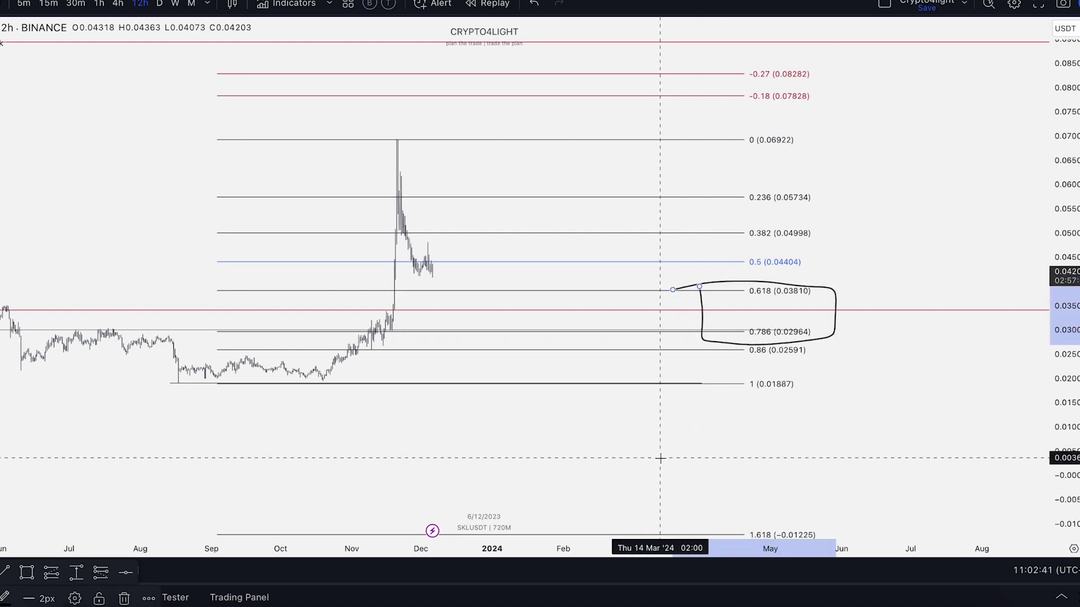
{"action": "left_click", "coordinate": [537, 8]}
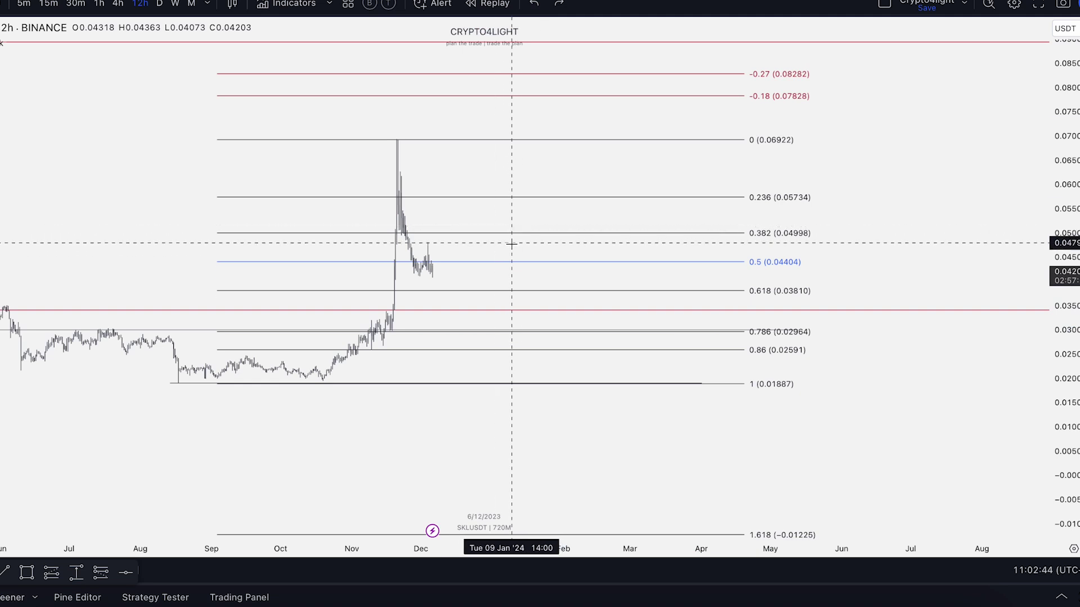
{"action": "left_click_drag", "start_coordinate": [428, 260], "coordinate": [489, 260]}
{"action": "mouse_move", "coordinate": [452, 290]}
{"action": "left_mouse_down"}
{"action": "mouse_move", "coordinate": [520, 291]}
{"action": "mouse_move", "coordinate": [536, 315]}
{"action": "left_mouse_up"}
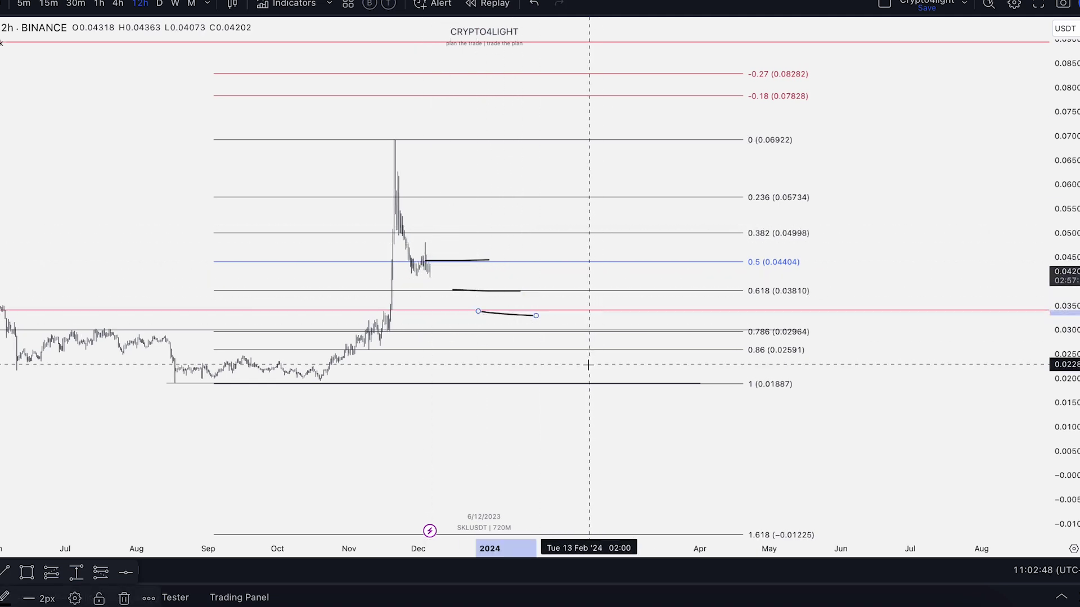
{"action": "left_click", "coordinate": [533, 6]}
{"action": "left_click", "coordinate": [532, 6]}
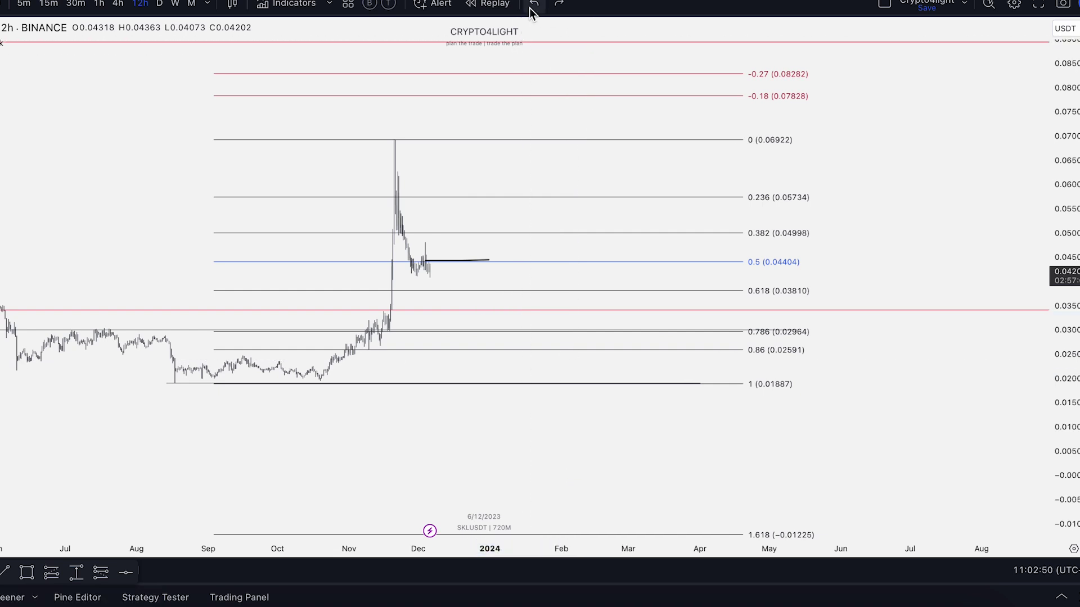
{"action": "left_click", "coordinate": [533, 6]}
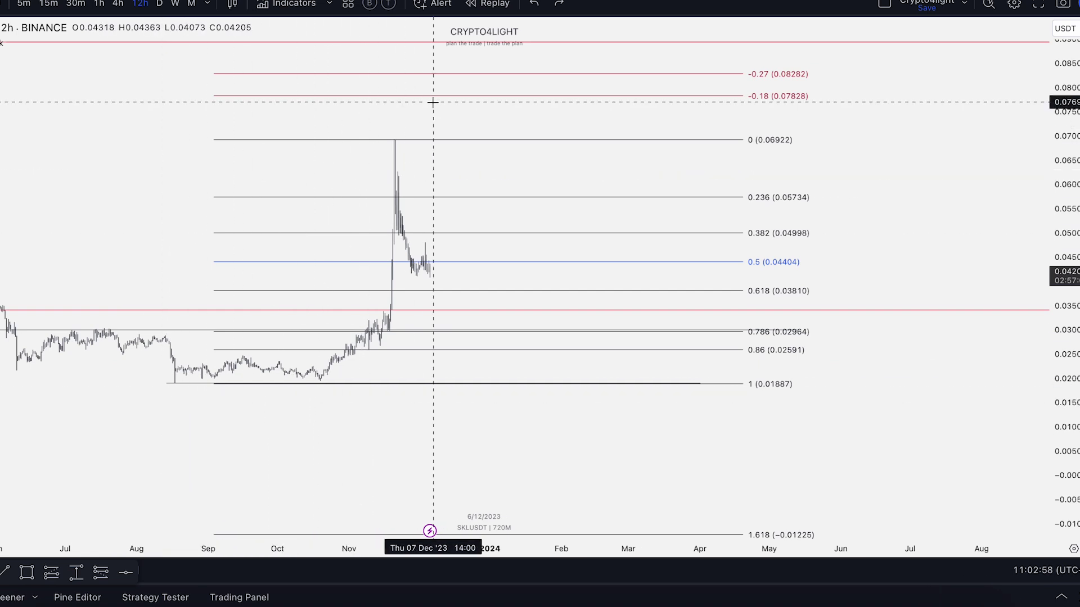
Step: Mark the November 2023 spike with a freehand stroke at about 0.063, and check SKALE's unlocking events and market cap on DropsTab
{"action": "left_click_drag", "start_coordinate": [322, 173], "coordinate": [424, 164]}
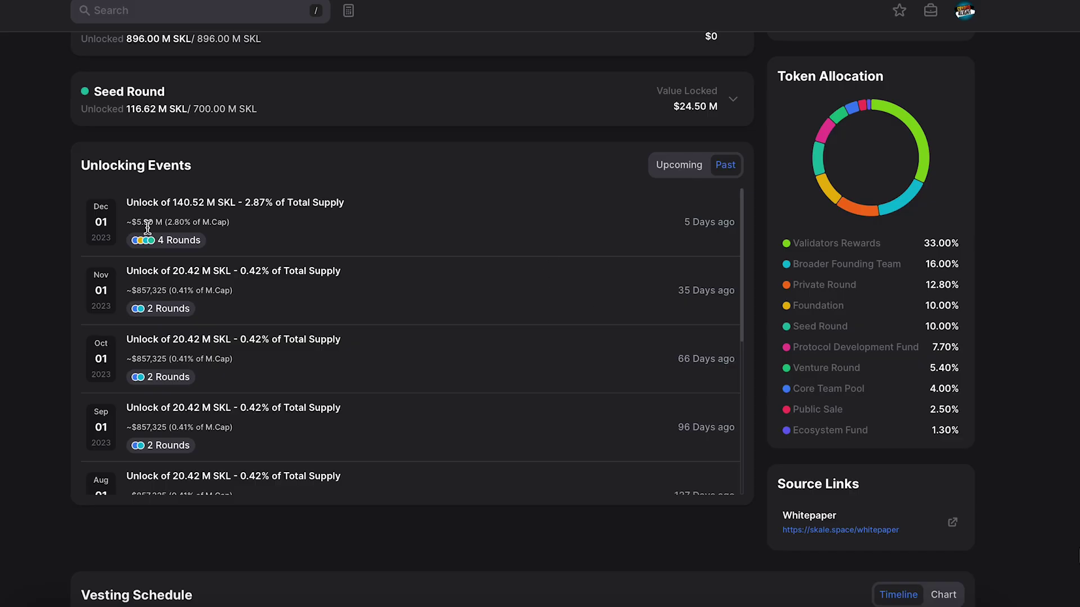
{"action": "left_click", "coordinate": [684, 176]}
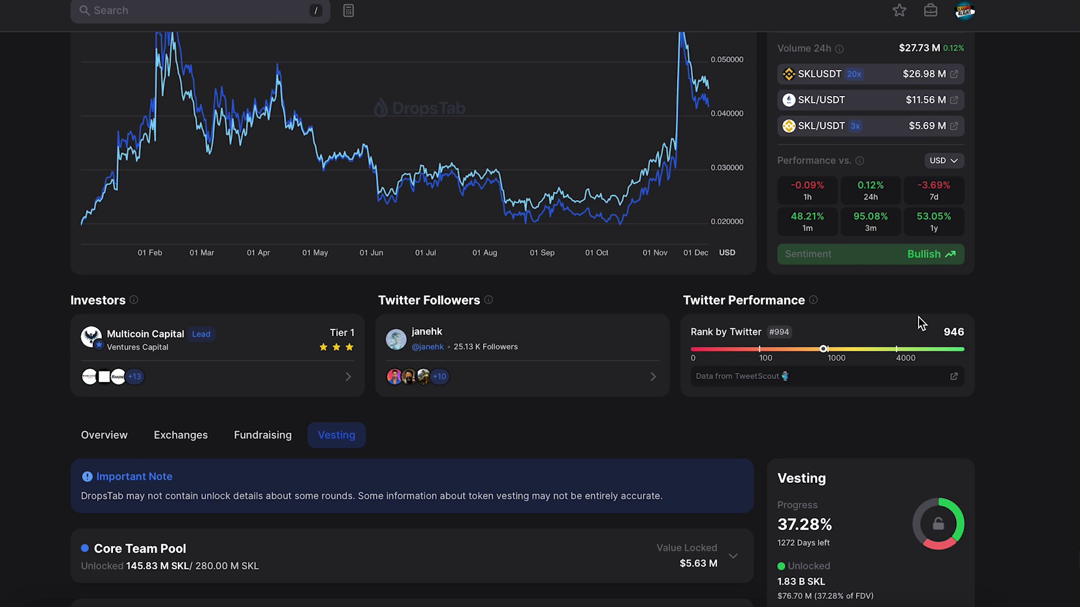
{"action": "scroll", "coordinate": [933, 315], "scroll_direction": "up", "scroll_amount": 5}
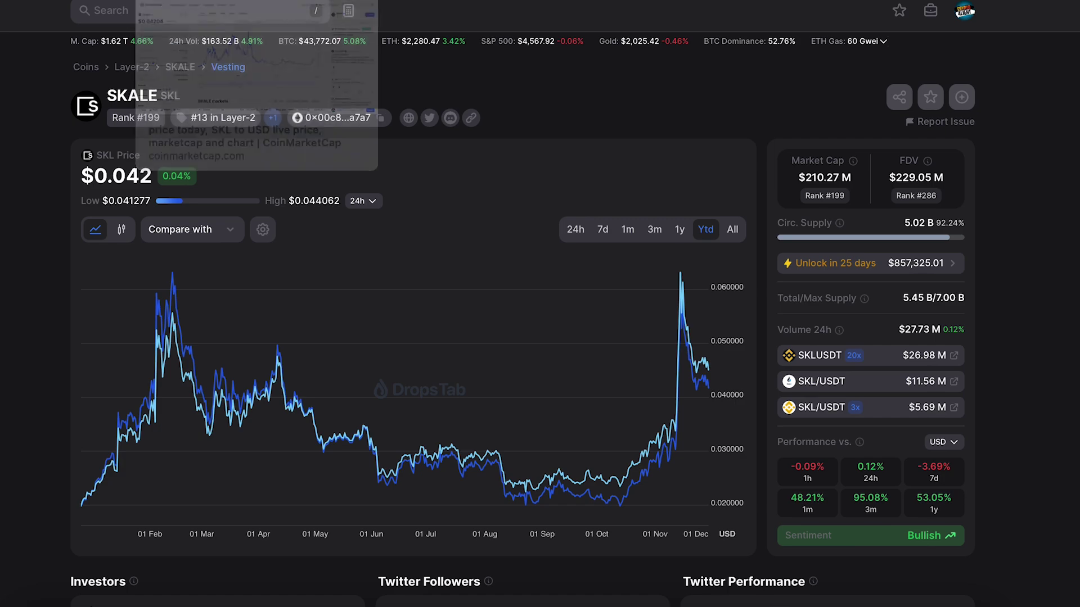
{"action": "left_click", "coordinate": [178, 2]}
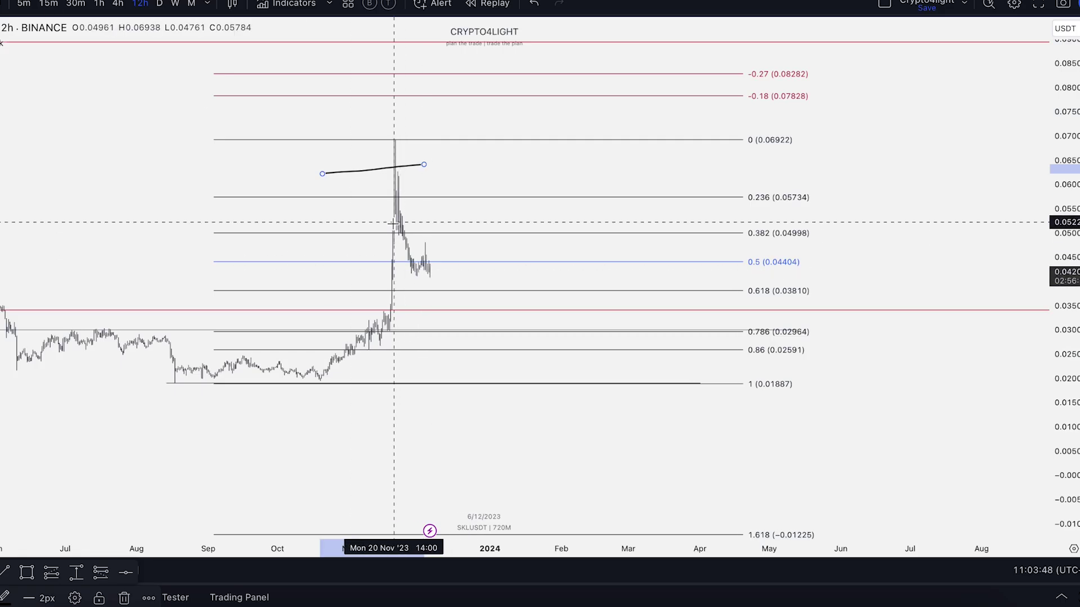
Step: Examine the long-term decline on the 12h chart, going back through 2022 and 2021
{"action": "scroll", "coordinate": [360, 230], "scroll_direction": "down", "scroll_amount": 3}
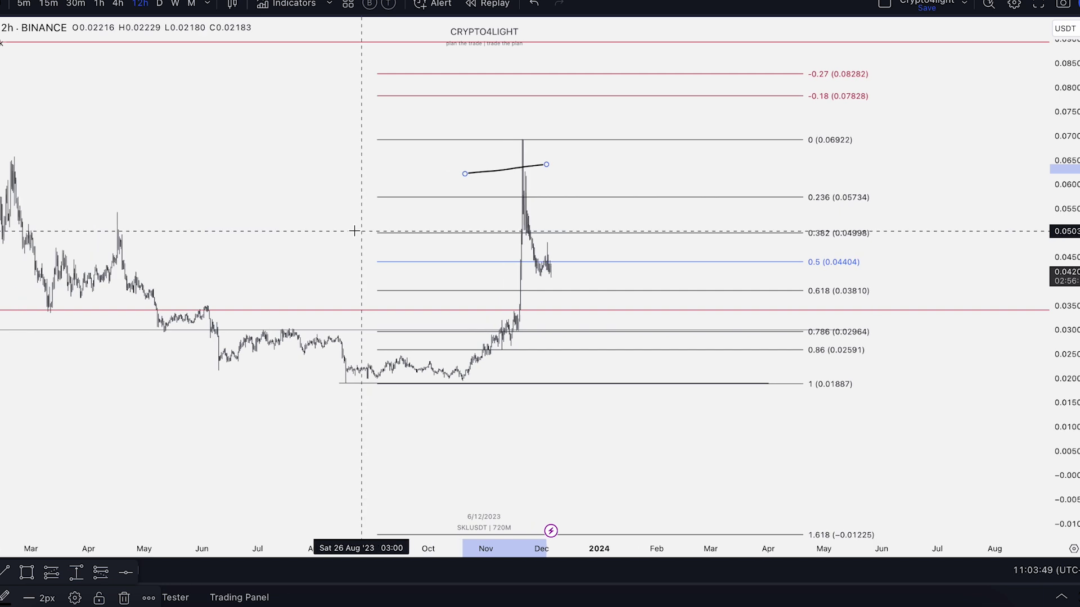
{"action": "scroll", "coordinate": [354, 230], "scroll_direction": "down", "scroll_amount": 5}
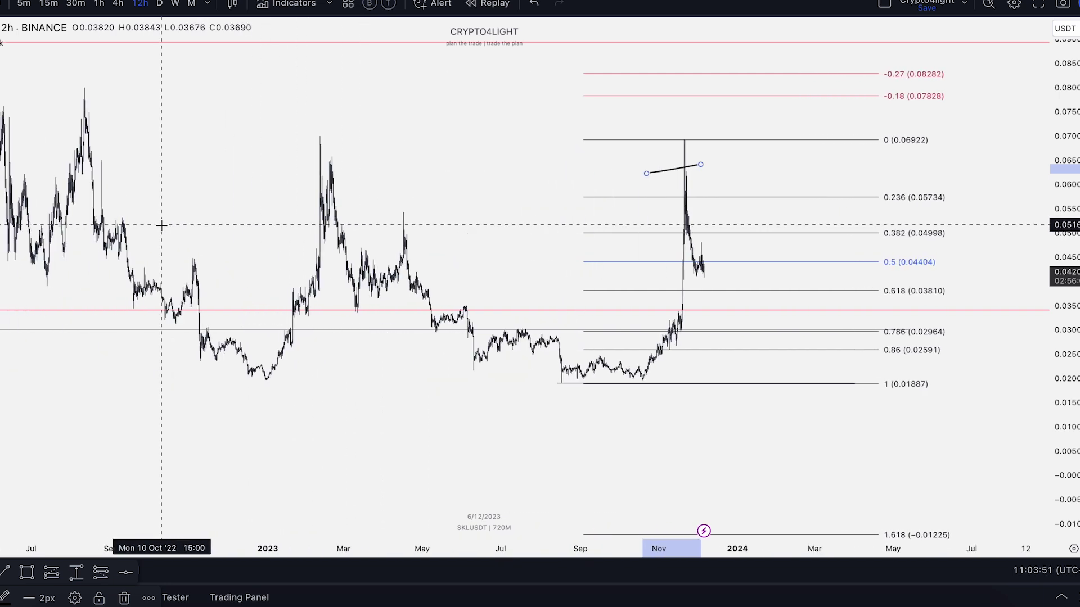
{"action": "scroll", "coordinate": [161, 225], "scroll_direction": "down", "scroll_amount": 1}
{"action": "scroll", "coordinate": [95, 221], "scroll_direction": "down", "scroll_amount": 1}
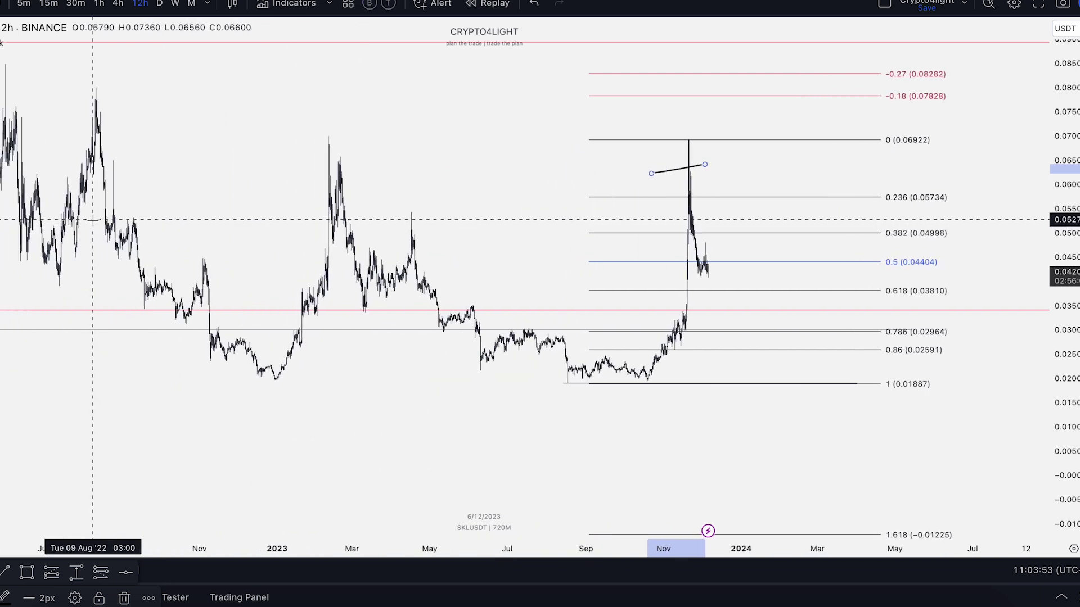
{"action": "scroll", "coordinate": [93, 221], "scroll_direction": "down", "scroll_amount": 4}
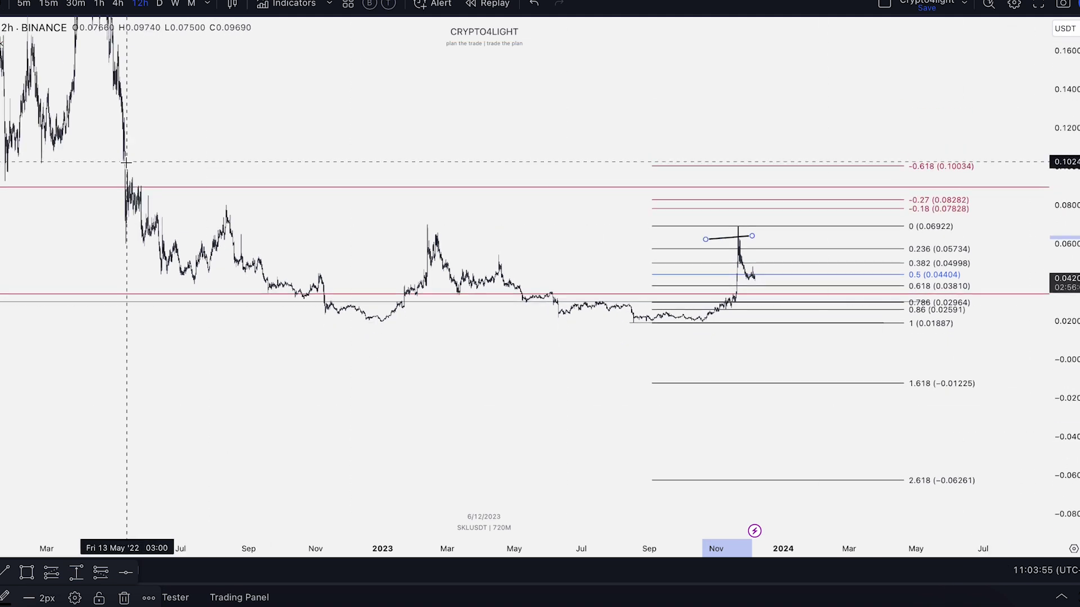
{"action": "scroll", "coordinate": [277, 151], "scroll_direction": "down", "scroll_amount": 3}
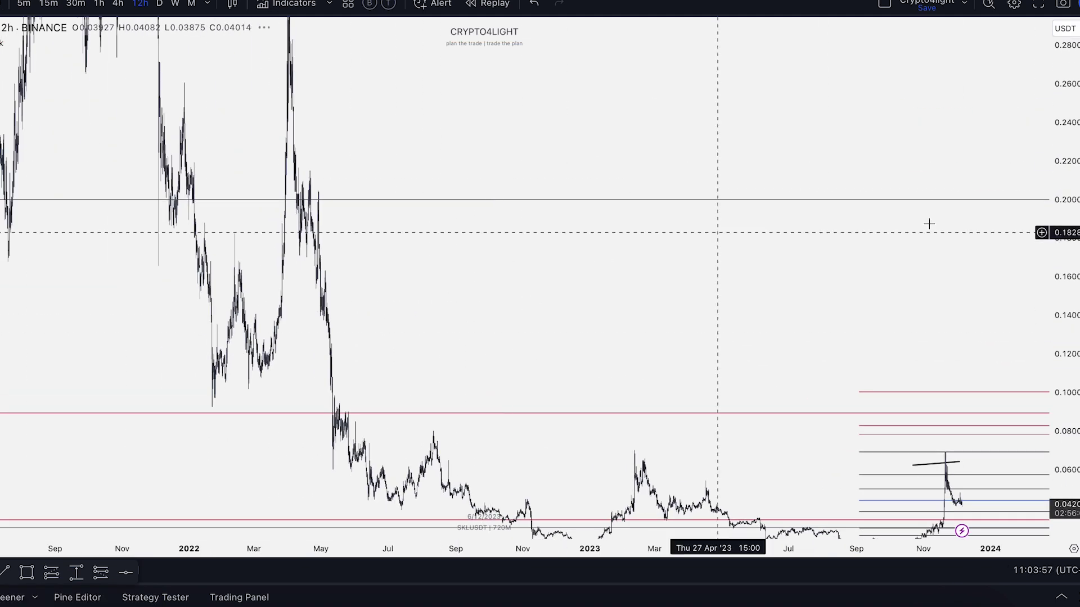
{"action": "scroll", "coordinate": [275, 169], "scroll_direction": "down", "scroll_amount": 1}
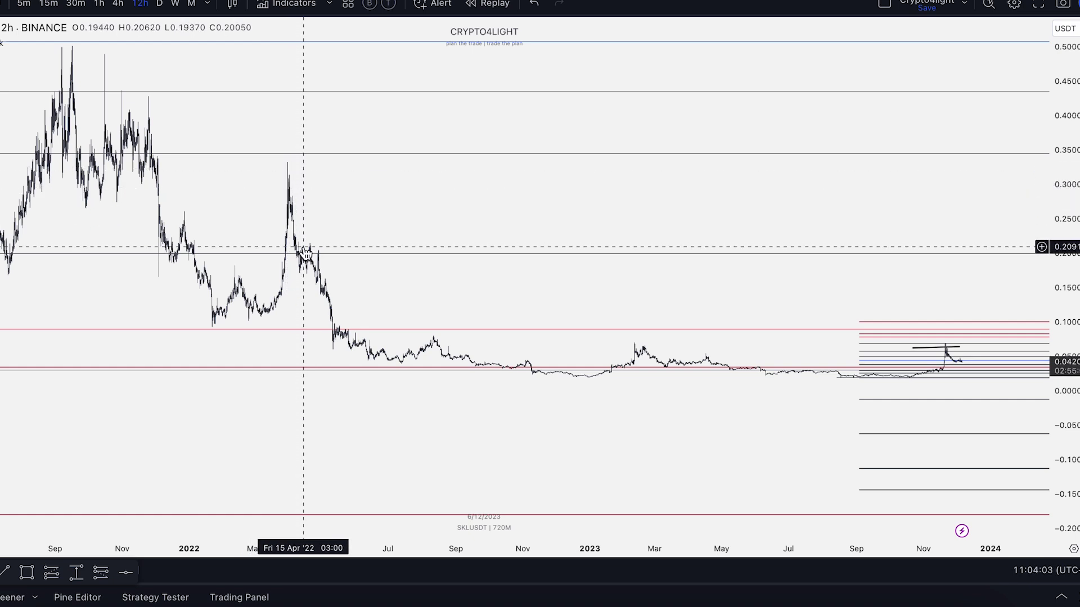
{"action": "scroll", "coordinate": [415, 244], "scroll_direction": "down", "scroll_amount": 3}
{"action": "left_click_drag", "start_coordinate": [611, 215], "coordinate": [281, 209]}
{"action": "scroll", "coordinate": [467, 206], "scroll_direction": "down", "scroll_amount": 1}
Step: Set the chart to the weekly timeframe and delete the small Fibonacci retracement on the 2023 rise
{"action": "left_click", "coordinate": [175, 4]}
{"action": "left_click_drag", "start_coordinate": [915, 321], "coordinate": [915, 327]}
{"action": "scroll", "coordinate": [709, 306], "scroll_direction": "up", "scroll_amount": 5}
{"action": "left_click_drag", "start_coordinate": [511, 332], "coordinate": [781, 280]}
{"action": "scroll", "coordinate": [669, 285], "scroll_direction": "up", "scroll_amount": 3}
{"action": "left_click_drag", "start_coordinate": [666, 284], "coordinate": [842, 288]}
{"action": "scroll", "coordinate": [707, 278], "scroll_direction": "up", "scroll_amount": 2}
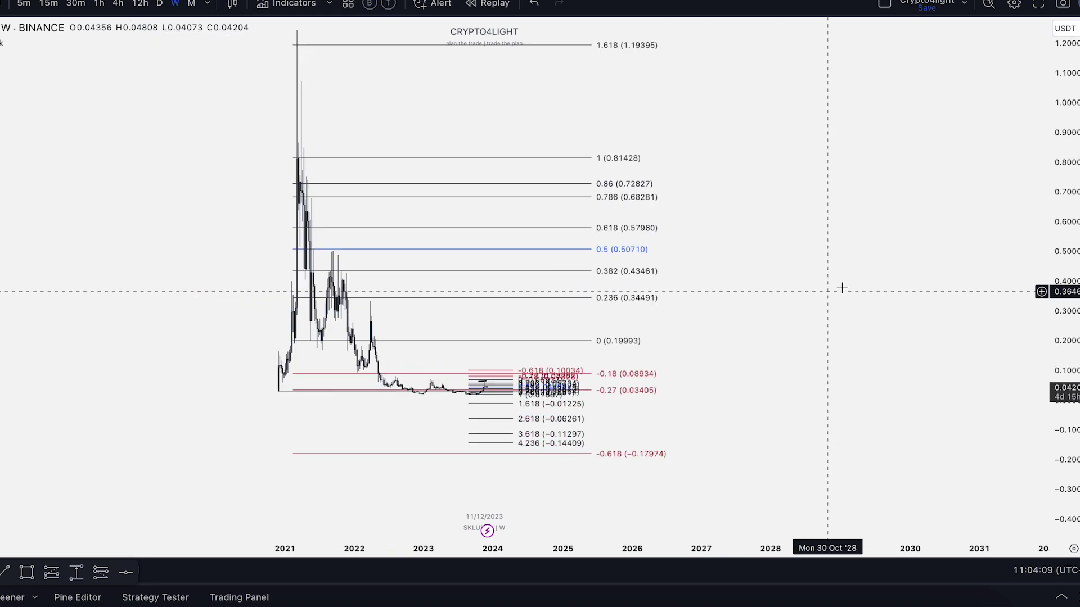
{"action": "scroll", "coordinate": [841, 287], "scroll_direction": "up", "scroll_amount": 3}
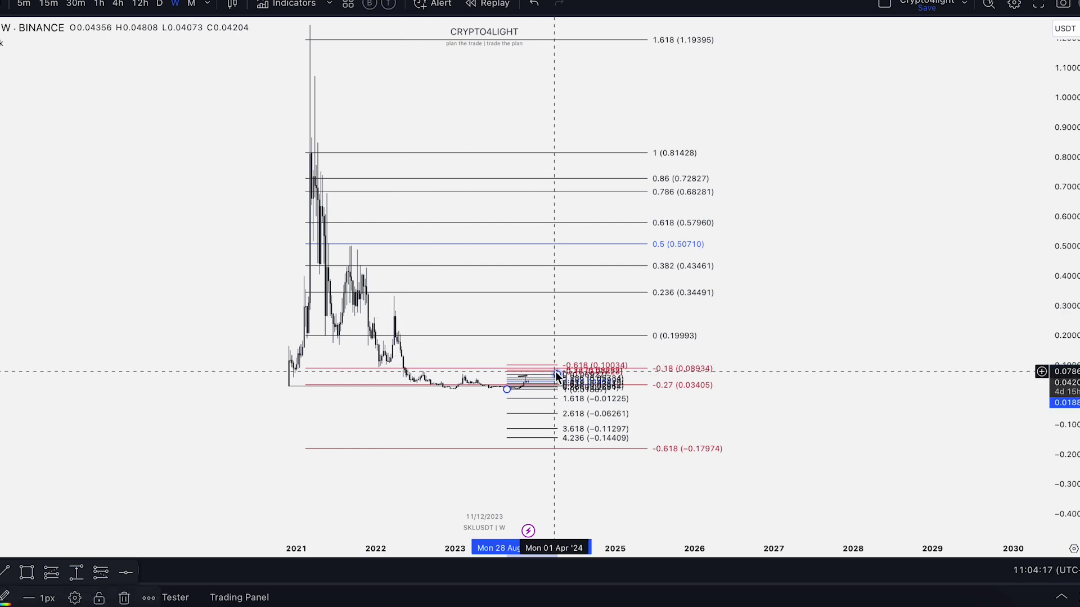
{"action": "key", "text": "Delete"}
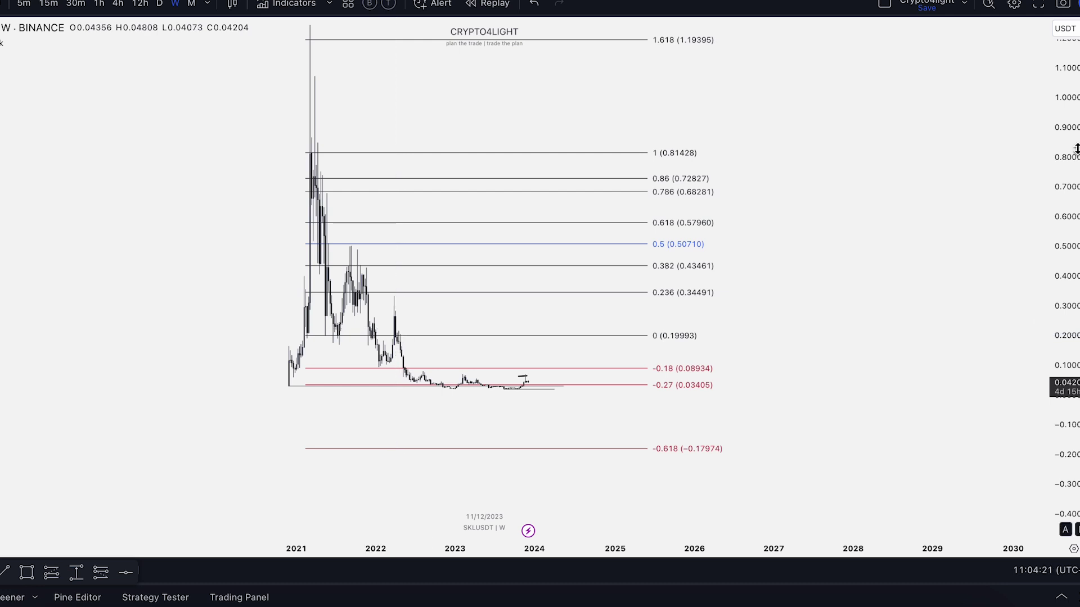
Step: Compare SKALE's all-time market cap chart with its price chart on CoinMarketCap
{"action": "left_click_drag", "start_coordinate": [1074, 149], "coordinate": [1065, 281]}
{"action": "left_click", "coordinate": [537, 159]}
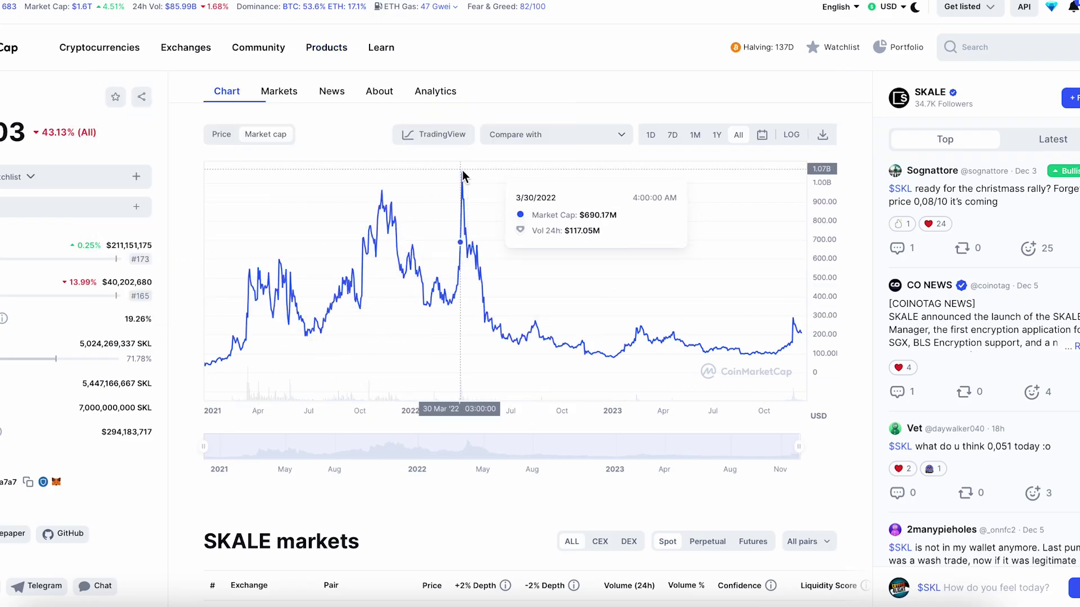
{"action": "left_click", "coordinate": [221, 134]}
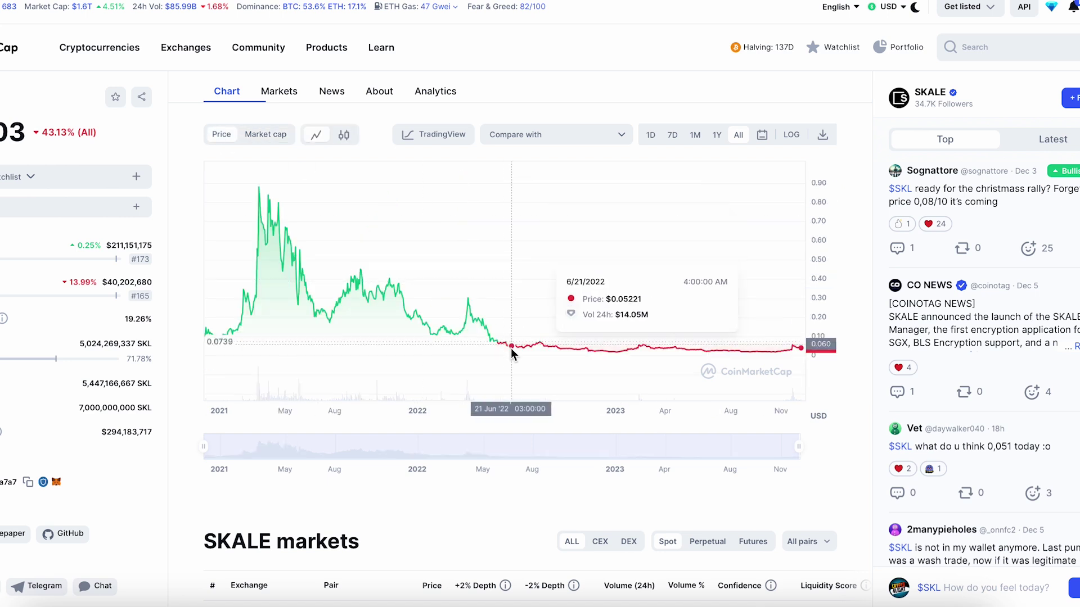
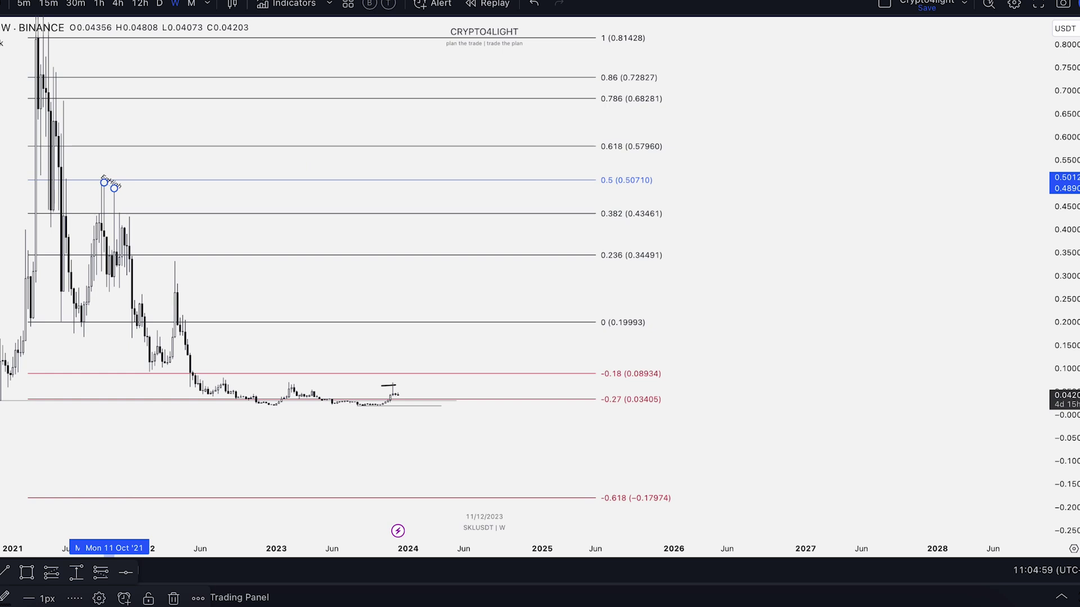
Step: Mark the area around the 0.5 and 0.618 Fibonacci levels in 2025 with a freehand bracket on the weekly TradingView chart
{"action": "left_click", "coordinate": [506, 141]}
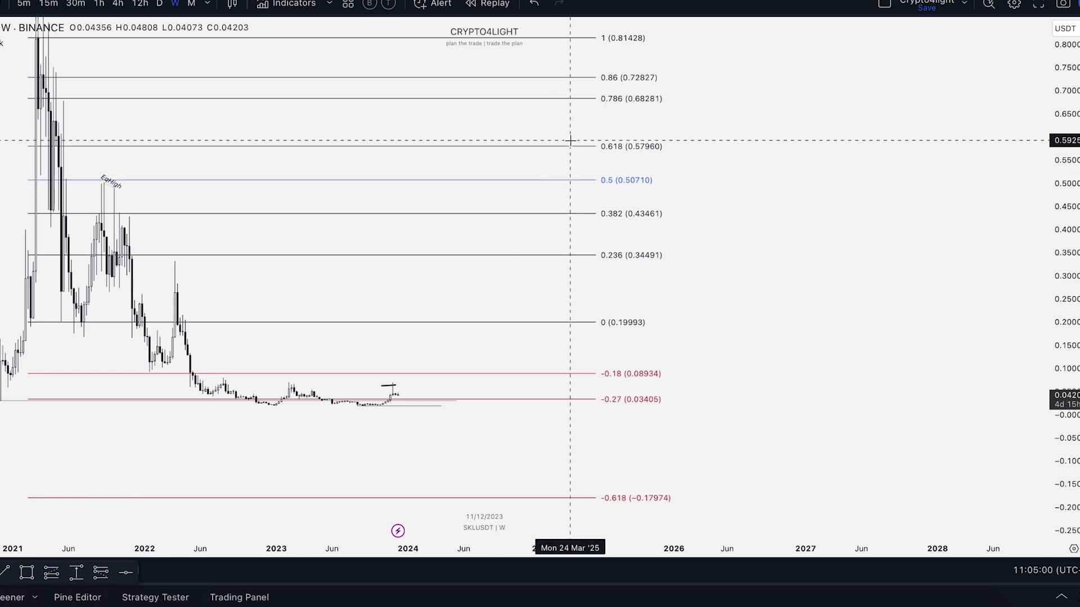
{"action": "left_click_drag", "start_coordinate": [571, 142], "coordinate": [682, 198]}
{"action": "scroll", "coordinate": [667, 228], "scroll_direction": "down", "scroll_amount": 2}
{"action": "left_click_drag", "start_coordinate": [1061, 130], "coordinate": [1061, 383]}
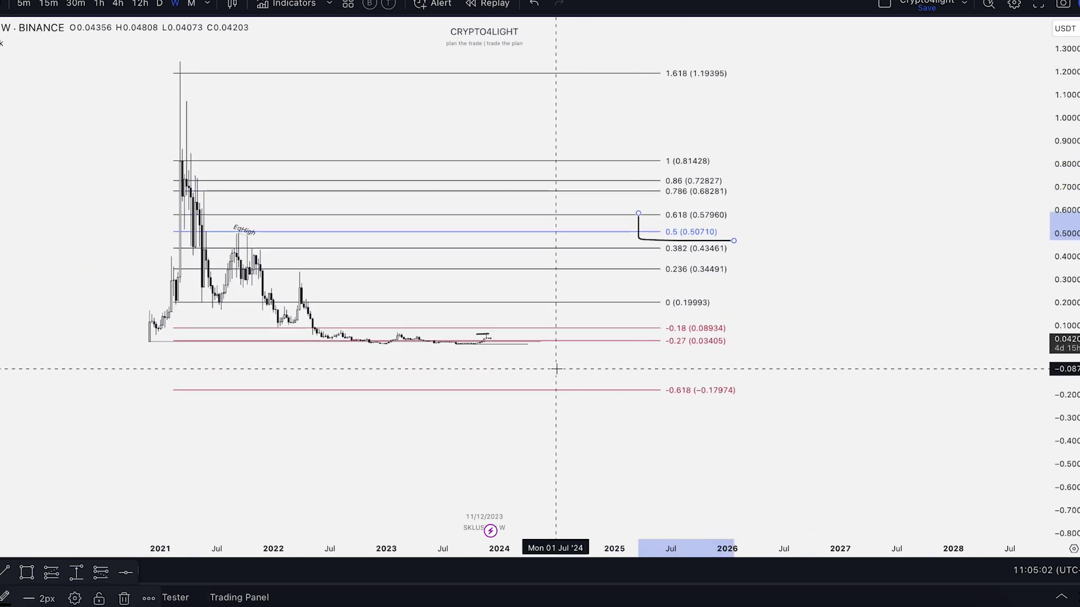
Step: Sketch a projected wave path from the current price and a long descending curve from the 2021 high, and undo both
{"action": "mouse_move", "coordinate": [492, 337]}
{"action": "left_mouse_down"}
{"action": "mouse_move", "coordinate": [571, 312]}
{"action": "mouse_move", "coordinate": [671, 224]}
{"action": "mouse_move", "coordinate": [814, 367]}
{"action": "left_mouse_up"}
{"action": "left_click_drag", "start_coordinate": [158, 80], "coordinate": [993, 337]}
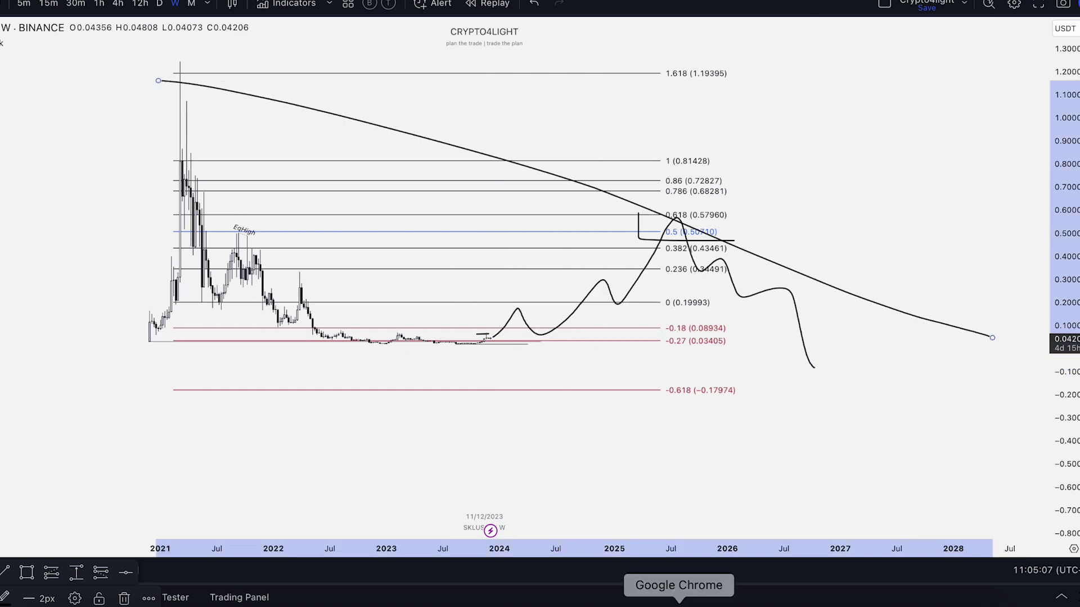
{"action": "left_click", "coordinate": [533, 4]}
{"action": "left_click", "coordinate": [534, 3]}
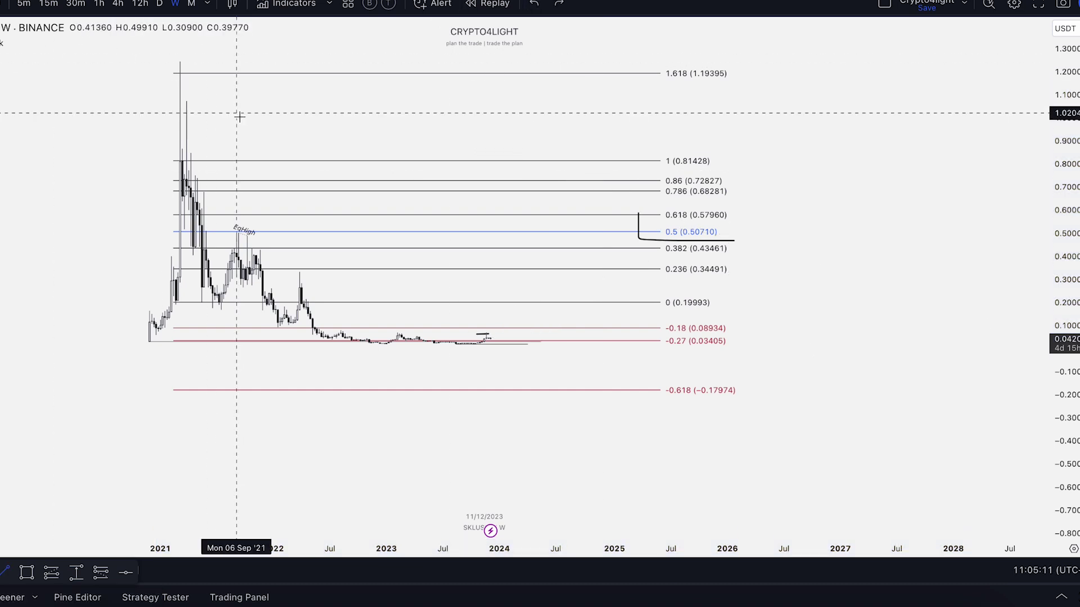
Step: Draw a long descending trend line from the 29 March 2021 weekly peak to a point slightly below zero in mid-2028
{"action": "left_click", "coordinate": [186, 102]}
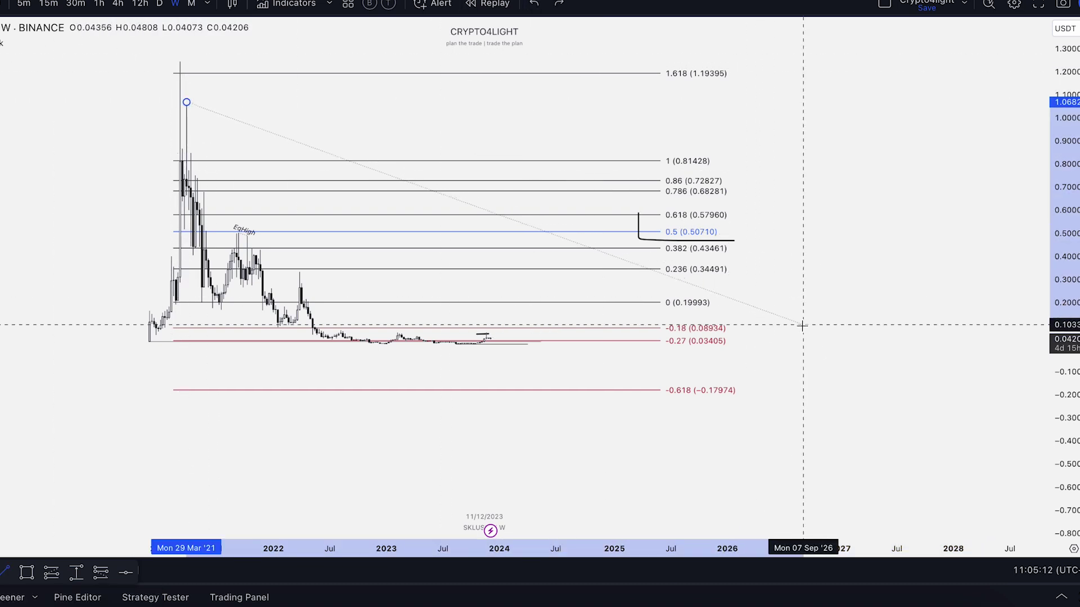
{"action": "left_click", "coordinate": [1003, 385]}
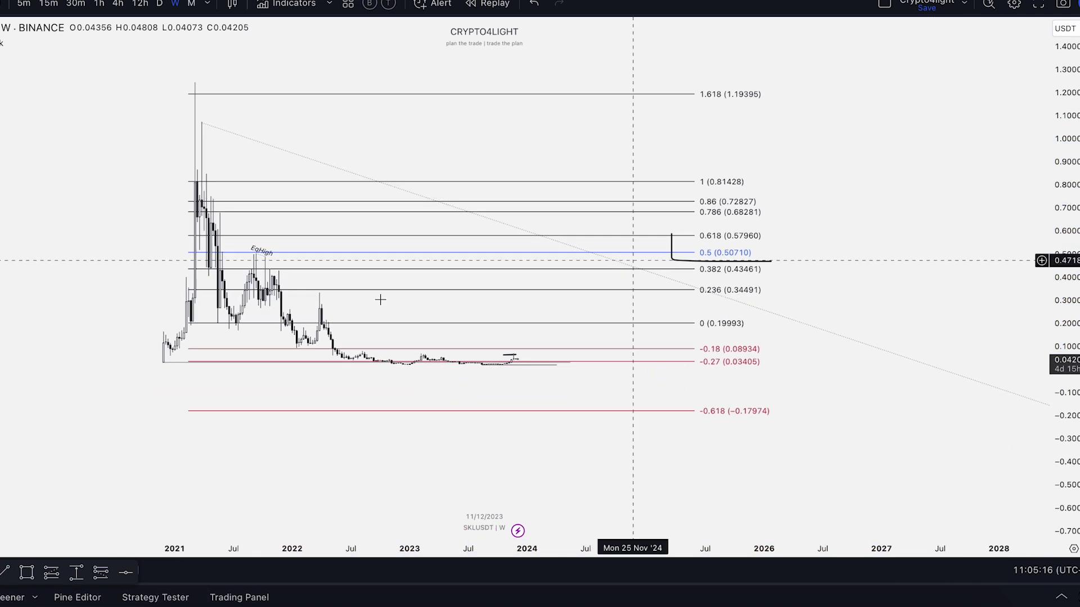
Step: Sketch a projected wave path rising from the current price to the 0.618 level in March 2025 and declining into mid-2026, and undo it
{"action": "mouse_move", "coordinate": [517, 358]}
{"action": "left_mouse_down"}
{"action": "mouse_move", "coordinate": [544, 322]}
{"action": "mouse_move", "coordinate": [585, 329]}
{"action": "mouse_move", "coordinate": [645, 282]}
{"action": "left_mouse_up"}
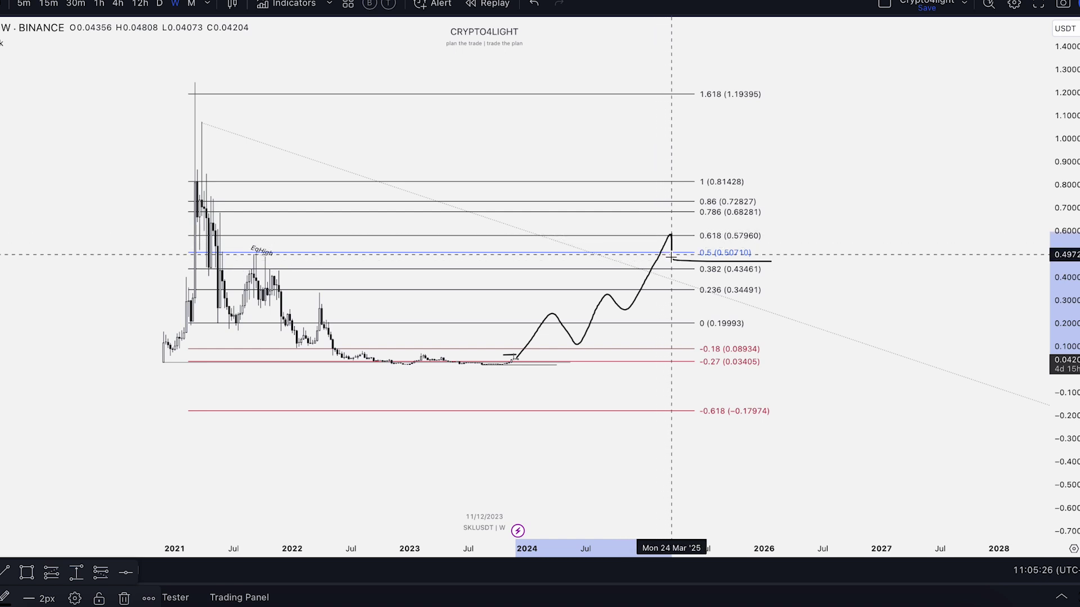
{"action": "mouse_move", "coordinate": [676, 294]}
{"action": "left_mouse_down"}
{"action": "mouse_move", "coordinate": [687, 276]}
{"action": "mouse_move", "coordinate": [766, 289]}
{"action": "mouse_move", "coordinate": [819, 374]}
{"action": "left_mouse_up"}
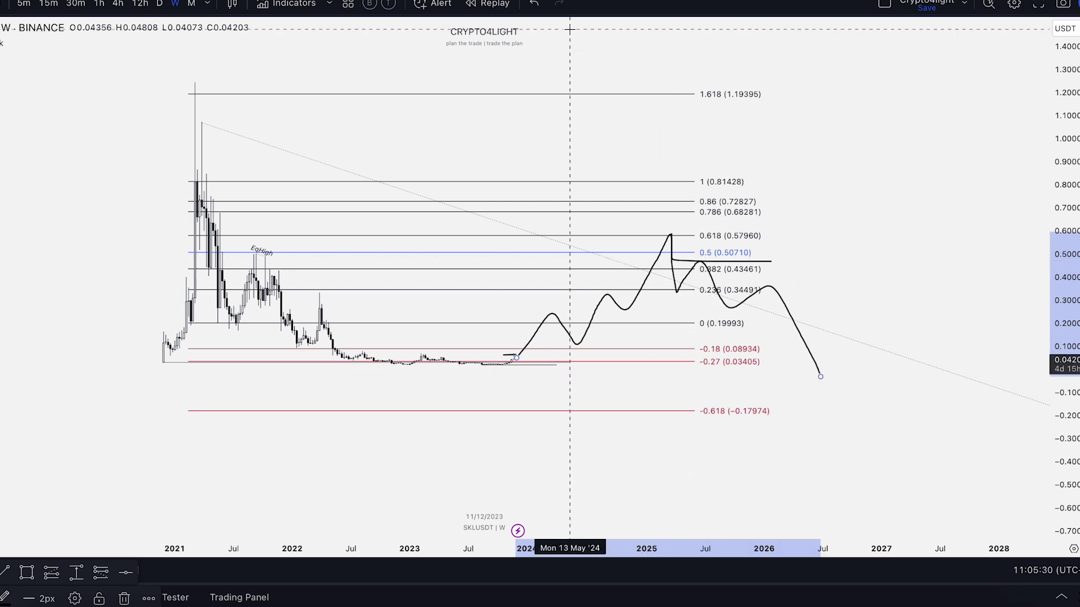
{"action": "left_click", "coordinate": [535, 4]}
{"action": "left_click", "coordinate": [535, 4]}
Step: Delete the freehand bracket around the 0.5 and 0.618 Fibonacci levels and the short freehand stroke above the current price
{"action": "left_click_drag", "start_coordinate": [30, 154], "coordinate": [43, 197]}
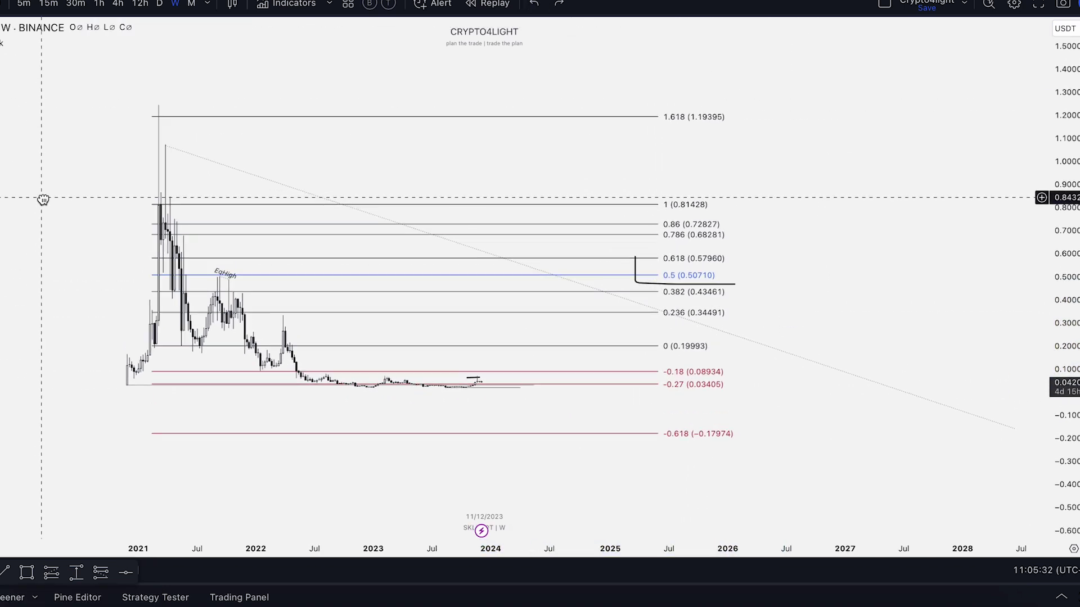
{"action": "left_click", "coordinate": [734, 285]}
{"action": "key", "text": "Delete"}
{"action": "scroll", "coordinate": [733, 283], "scroll_direction": "down", "scroll_amount": 1}
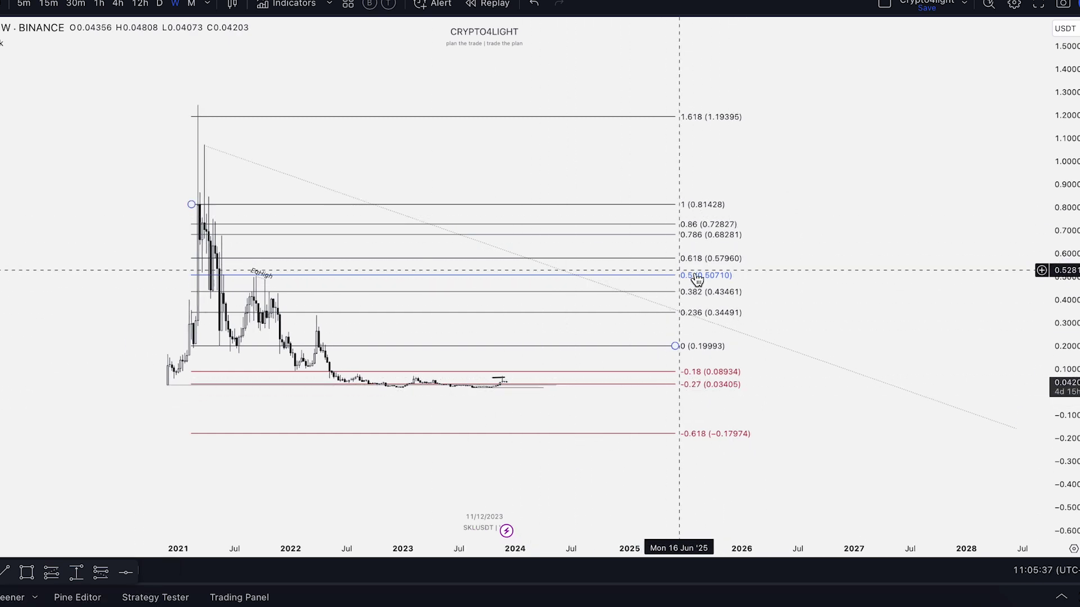
{"action": "left_click_drag", "start_coordinate": [875, 190], "coordinate": [949, 214]}
{"action": "left_click", "coordinate": [578, 403]}
{"action": "key", "text": "Delete"}
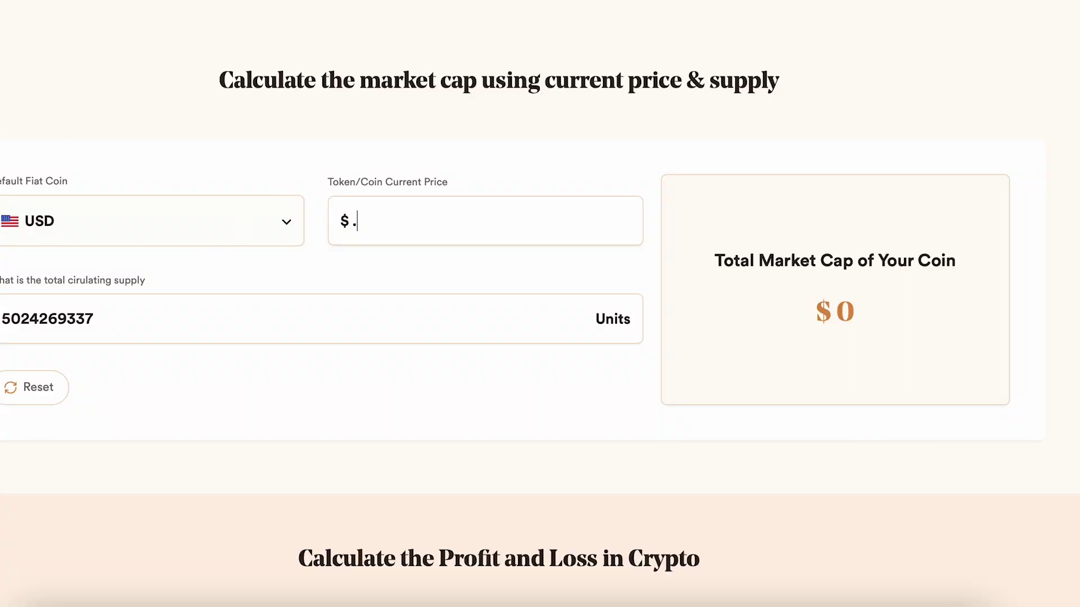
Step: Calculate SKALE's market cap at a $0.50 token price in the market cap calculator, and show its market cap chart on CoinMarketCap
{"action": "type", "text": "5"}
{"action": "key", "text": "BackSpace"}
{"action": "key", "text": "BackSpace"}
{"action": "type", "text": "5"}
{"action": "key", "text": "BackSpace"}
{"action": "type", "text": ".5"}
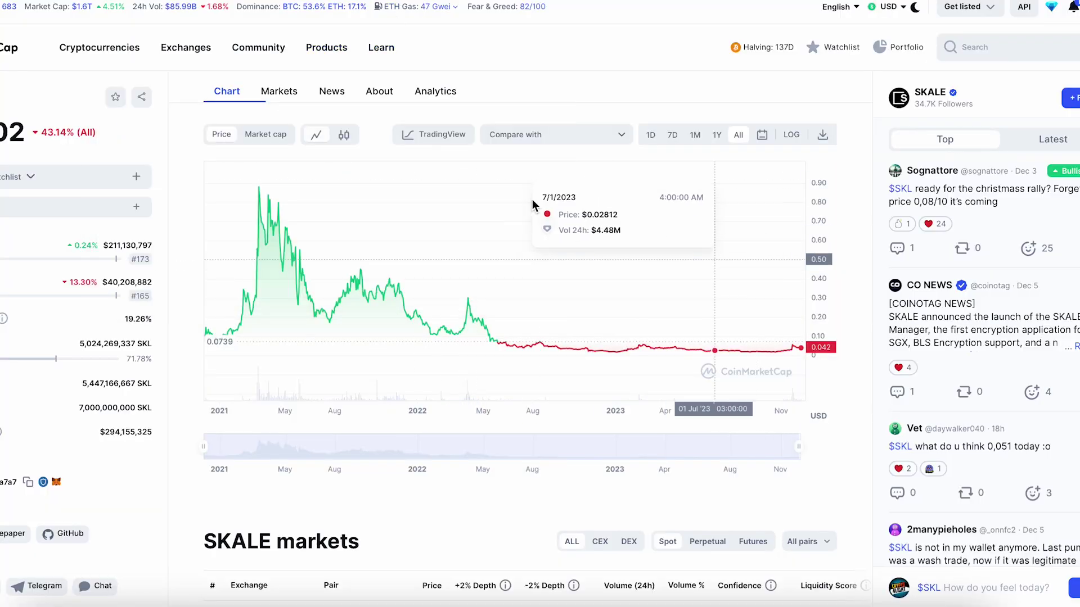
{"action": "left_click", "coordinate": [266, 135]}
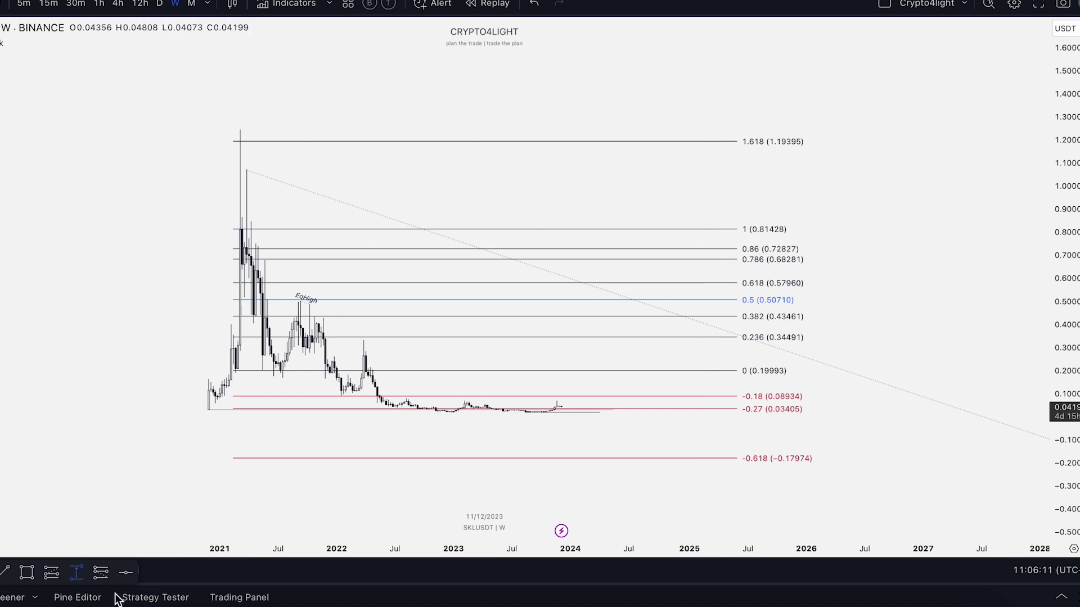
Step: Measure the price range from the 2020 starting low to the March 2021 high on TradingView, and delete the measurement
{"action": "left_click", "coordinate": [208, 411]}
{"action": "left_click", "coordinate": [240, 130]}
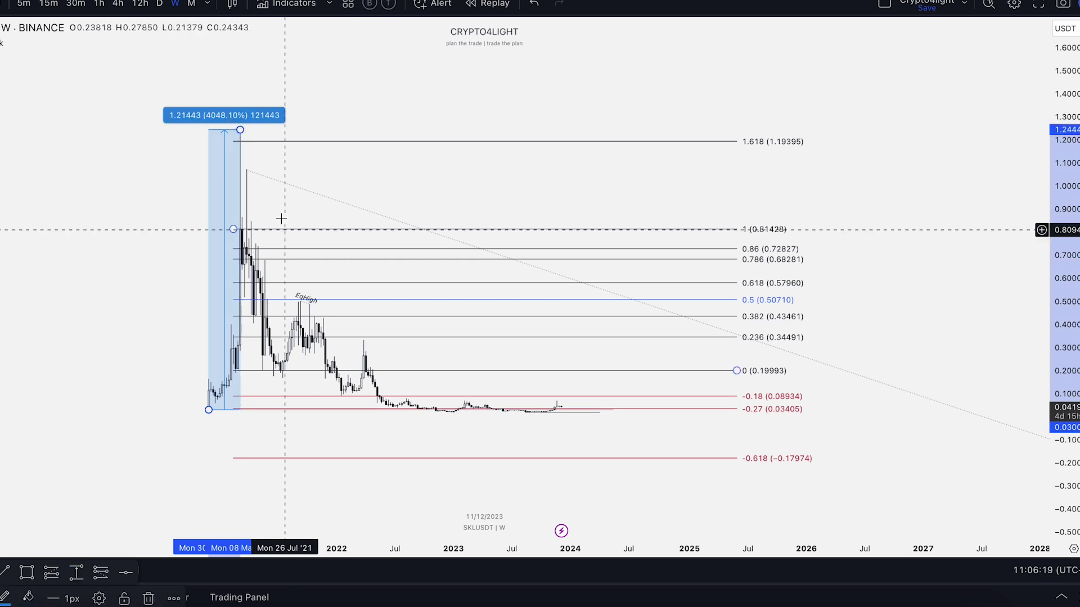
{"action": "key", "text": "Delete"}
Step: Measure the price range from the August 2023 low up to the 0.5 Fibonacci level, extending to September 2025
{"action": "scroll", "coordinate": [221, 304], "scroll_direction": "up", "scroll_amount": 2}
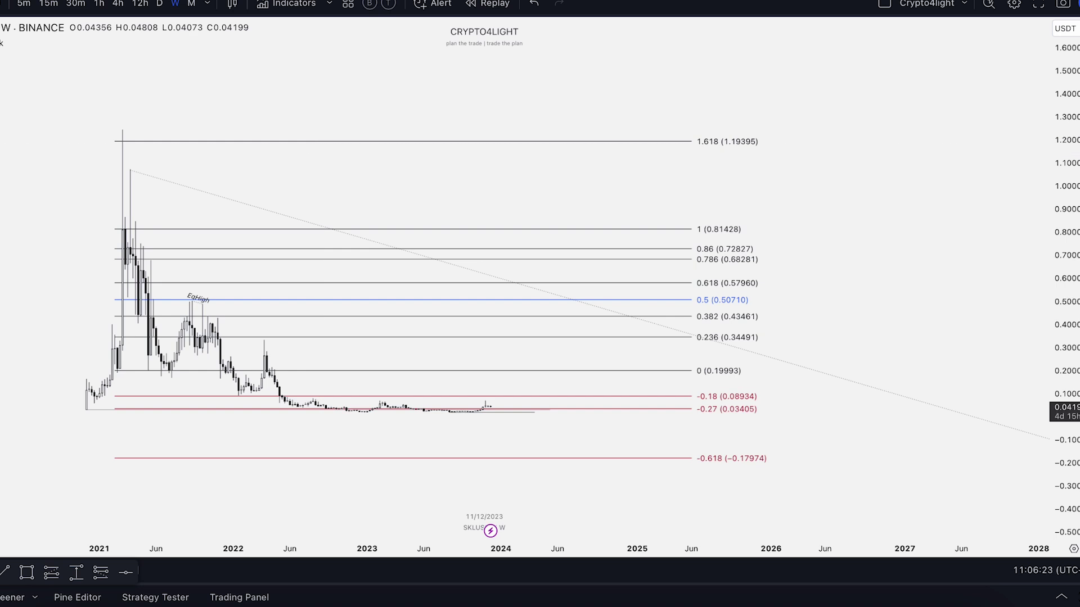
{"action": "left_click_drag", "start_coordinate": [856, 308], "coordinate": [891, 160]}
{"action": "left_click_drag", "start_coordinate": [1072, 495], "coordinate": [1071, 166]}
{"action": "left_click_drag", "start_coordinate": [1075, 387], "coordinate": [1078, 23]}
{"action": "left_click_drag", "start_coordinate": [805, 260], "coordinate": [766, 349]}
{"action": "left_click", "coordinate": [77, 573]}
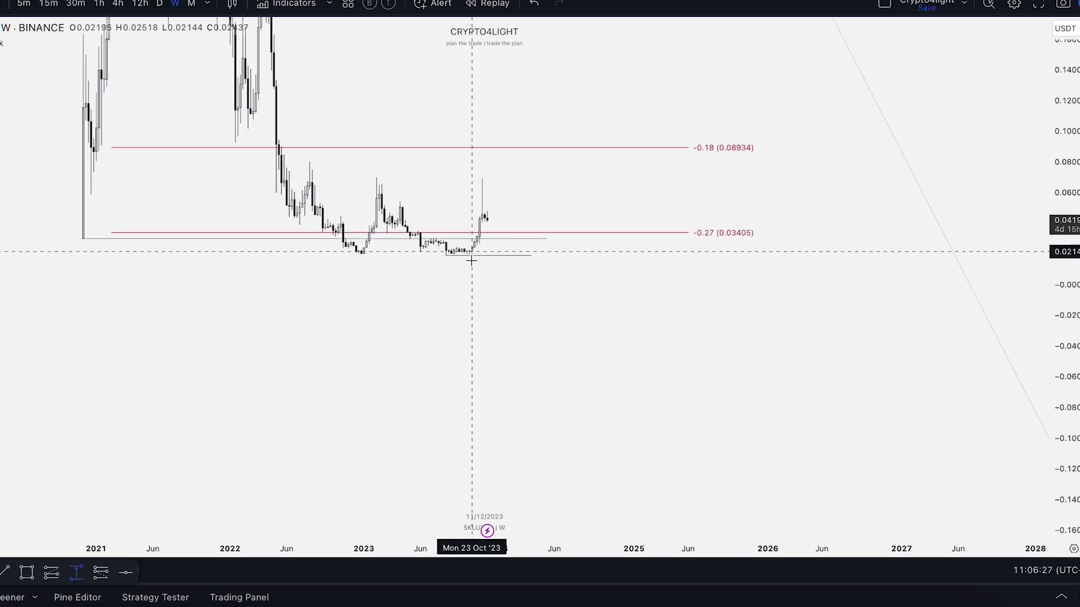
{"action": "left_click", "coordinate": [446, 257]}
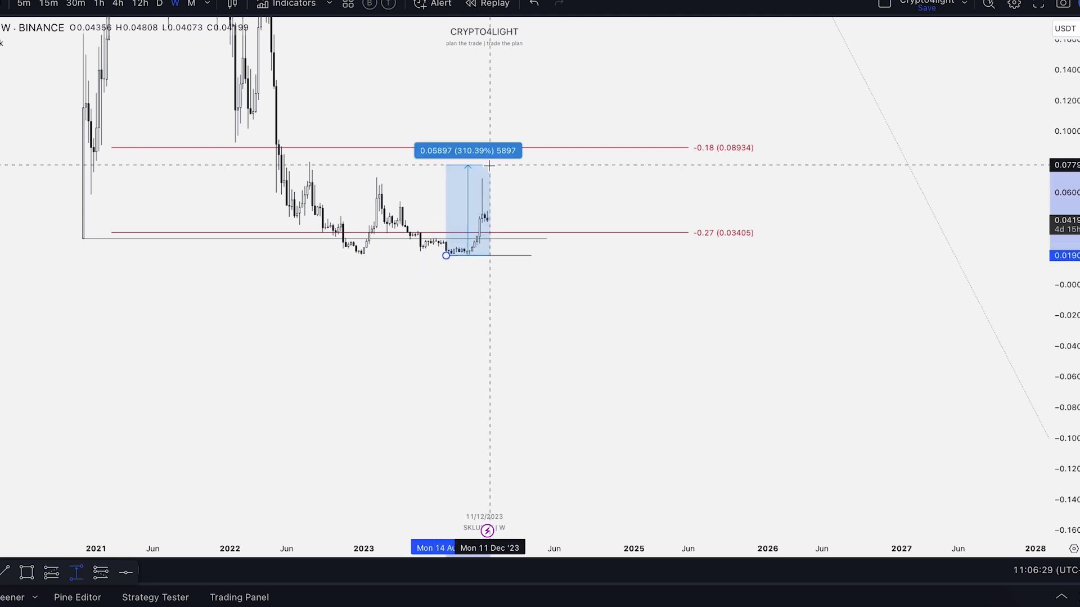
{"action": "left_click", "coordinate": [489, 166]}
{"action": "left_click_drag", "start_coordinate": [1062, 180], "coordinate": [1063, 360]}
{"action": "left_click_drag", "start_coordinate": [1037, 328], "coordinate": [1016, 526]}
{"action": "left_click_drag", "start_coordinate": [1058, 154], "coordinate": [1058, 388]}
{"action": "left_click_drag", "start_coordinate": [1004, 194], "coordinate": [993, 279]}
{"action": "left_click_drag", "start_coordinate": [458, 428], "coordinate": [691, 243]}
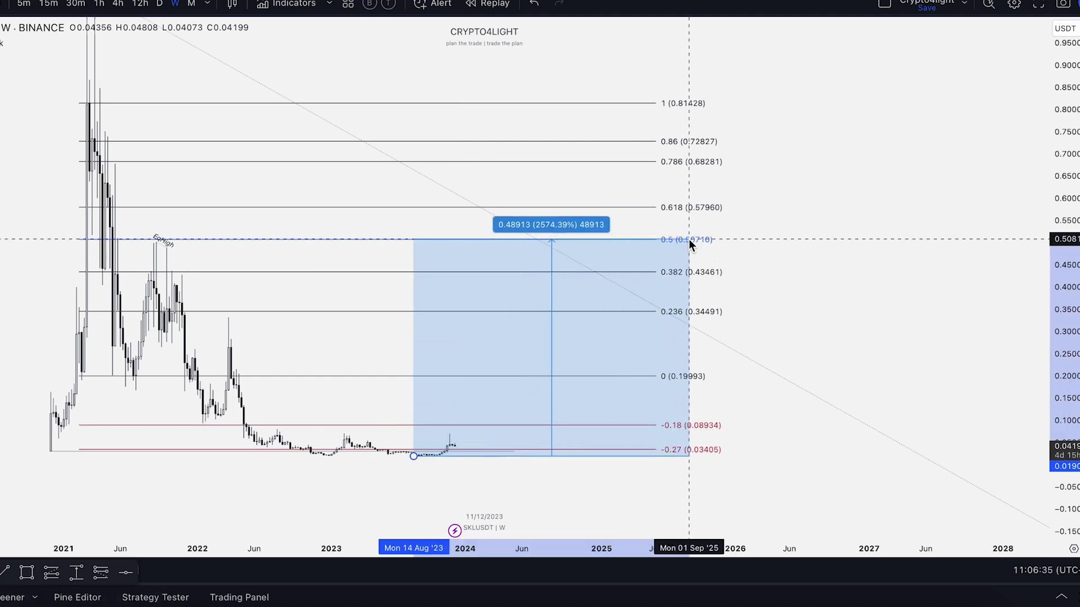
Step: Extend the price range measurement up to the 0.618 Fibonacci level
{"action": "scroll", "coordinate": [928, 161], "scroll_direction": "down", "scroll_amount": 5}
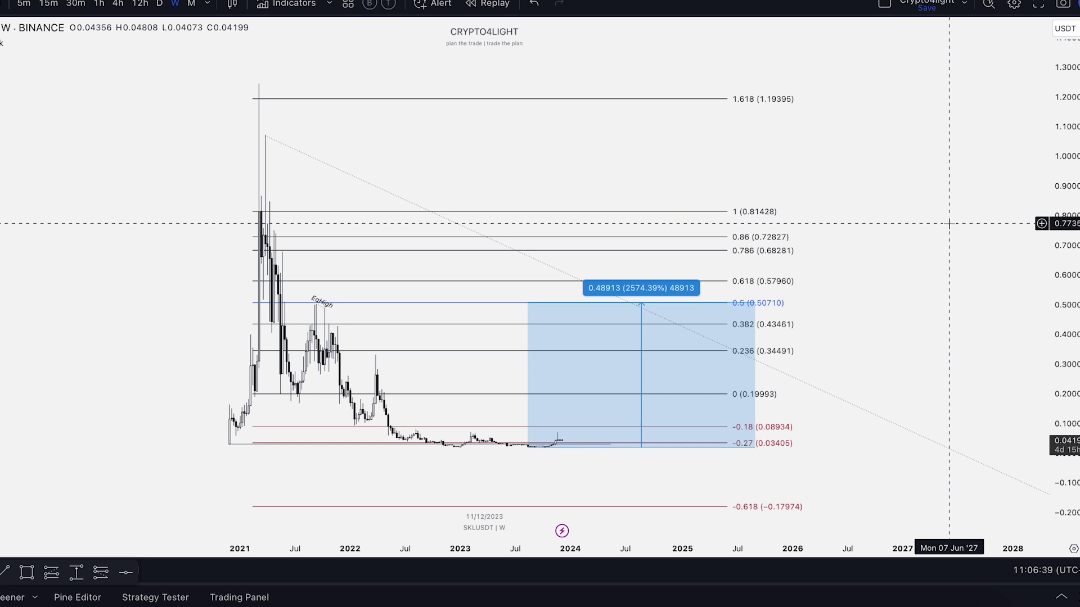
{"action": "scroll", "coordinate": [894, 277], "scroll_direction": "down", "scroll_amount": 1}
{"action": "left_click_drag", "start_coordinate": [910, 244], "coordinate": [894, 229]}
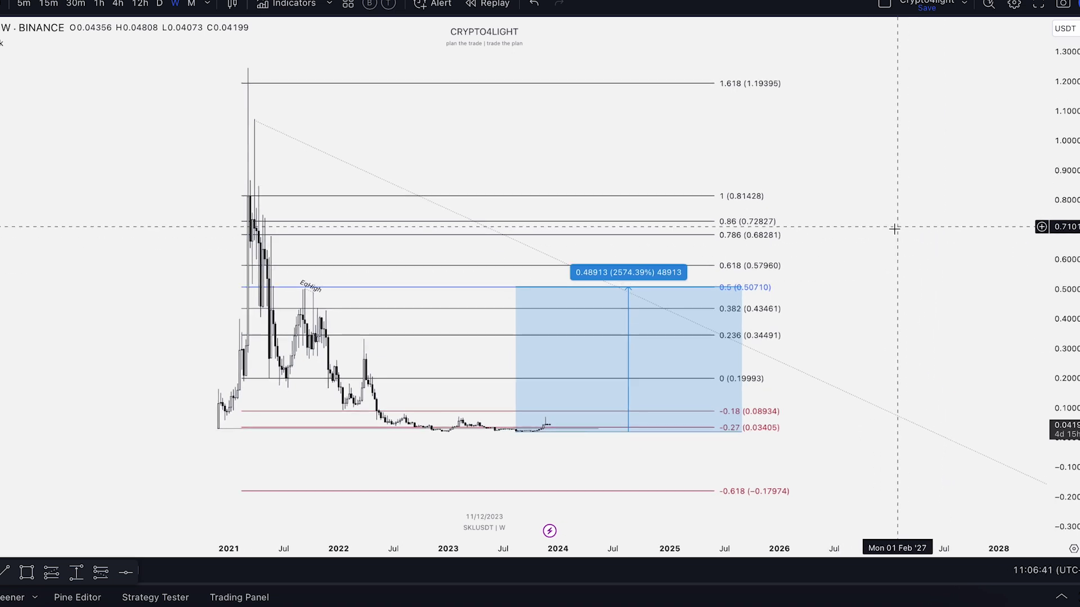
{"action": "left_click_drag", "start_coordinate": [1001, 162], "coordinate": [906, 244]}
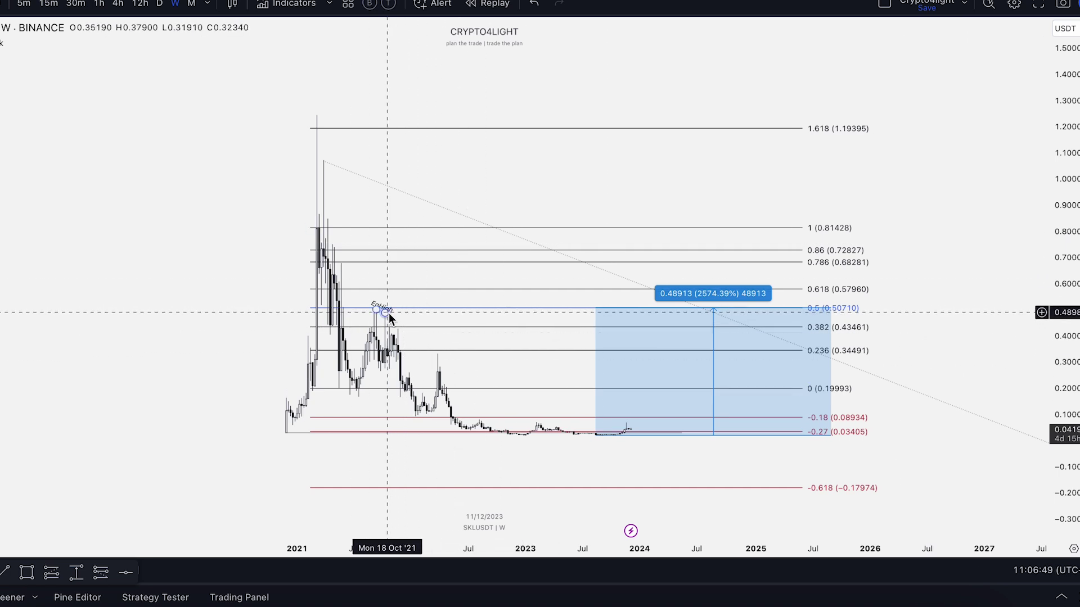
{"action": "left_click_drag", "start_coordinate": [831, 309], "coordinate": [832, 289]}
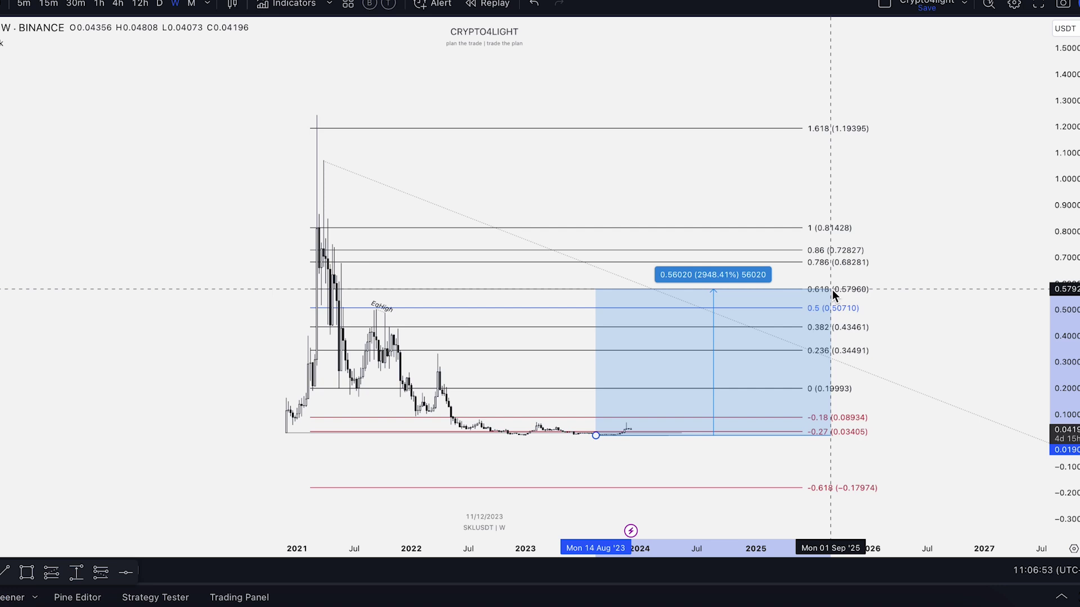
Step: Calculate the market cap at a token price of $0.57 in the market cap calculator
{"action": "left_click_drag", "start_coordinate": [911, 208], "coordinate": [878, 188]}
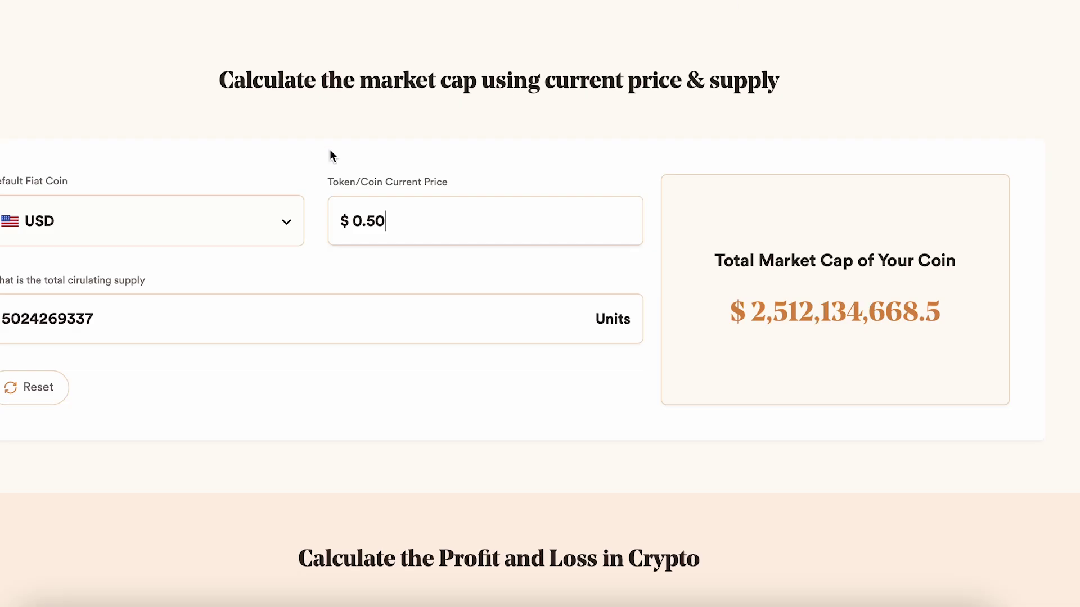
{"action": "key", "text": "BackSpace"}
{"action": "type", "text": "7"}
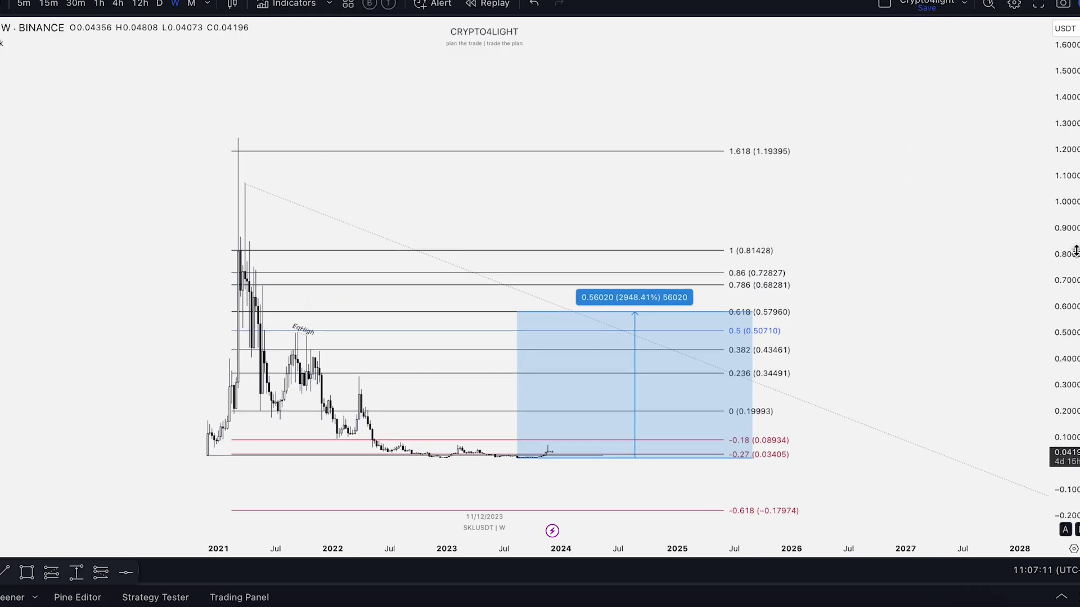
Step: Stretch the price range measurement on the TradingView chart up to the 2.618 Fibonacci level
{"action": "left_click_drag", "start_coordinate": [1076, 251], "coordinate": [1076, 355]}
{"action": "left_click_drag", "start_coordinate": [964, 277], "coordinate": [938, 329]}
{"action": "left_click_drag", "start_coordinate": [727, 356], "coordinate": [631, 123]}
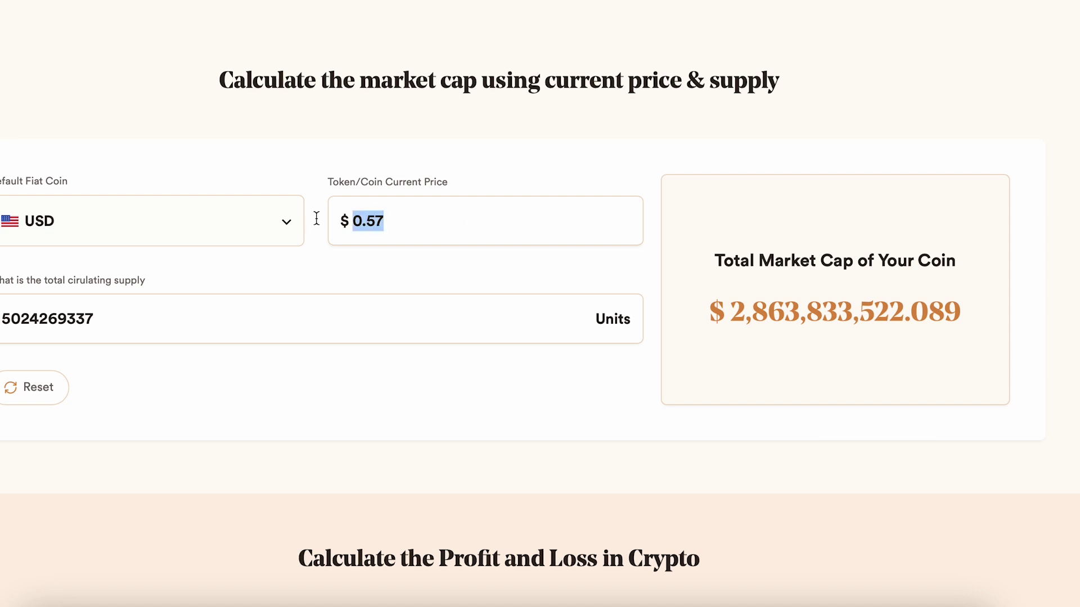
Step: Calculate the market cap at token prices of $1 and $1.80 in the market cap calculator
{"action": "type", "text": "1"}
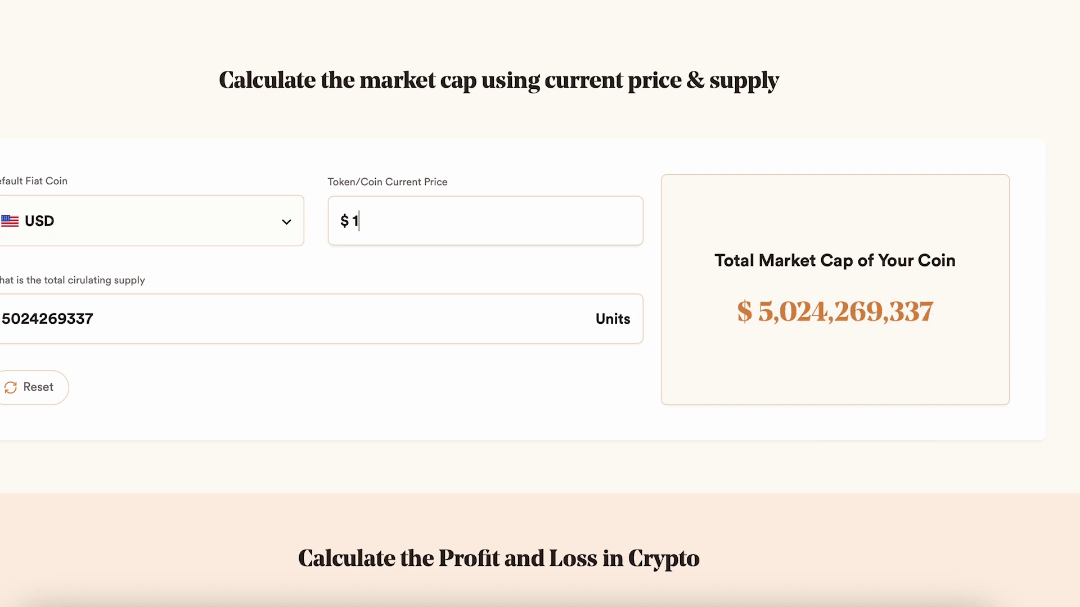
{"action": "key", "text": "BackSpace"}
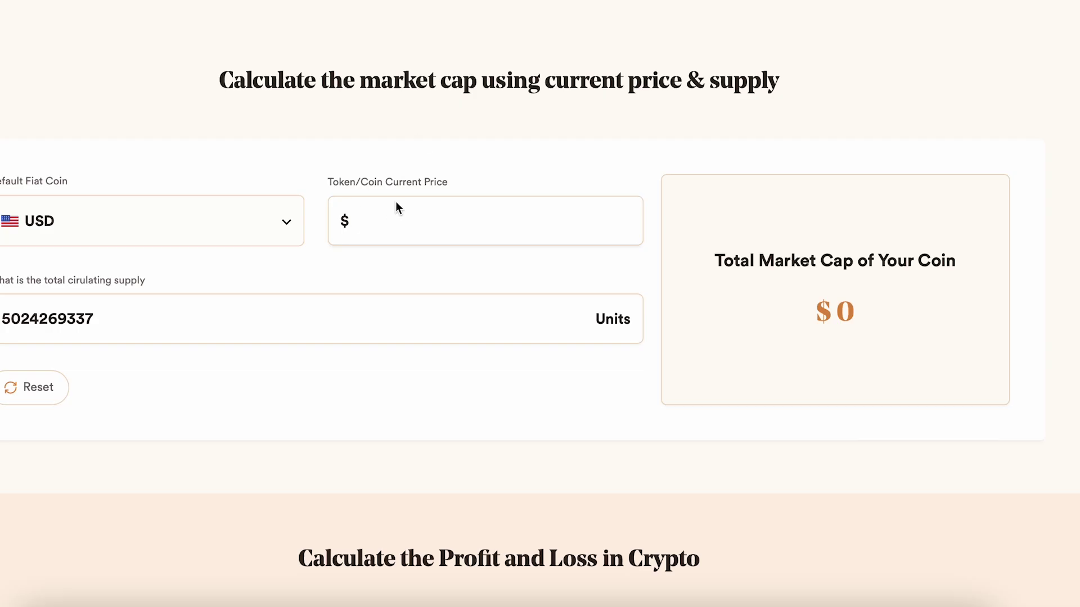
{"action": "type", "text": "1.80"}
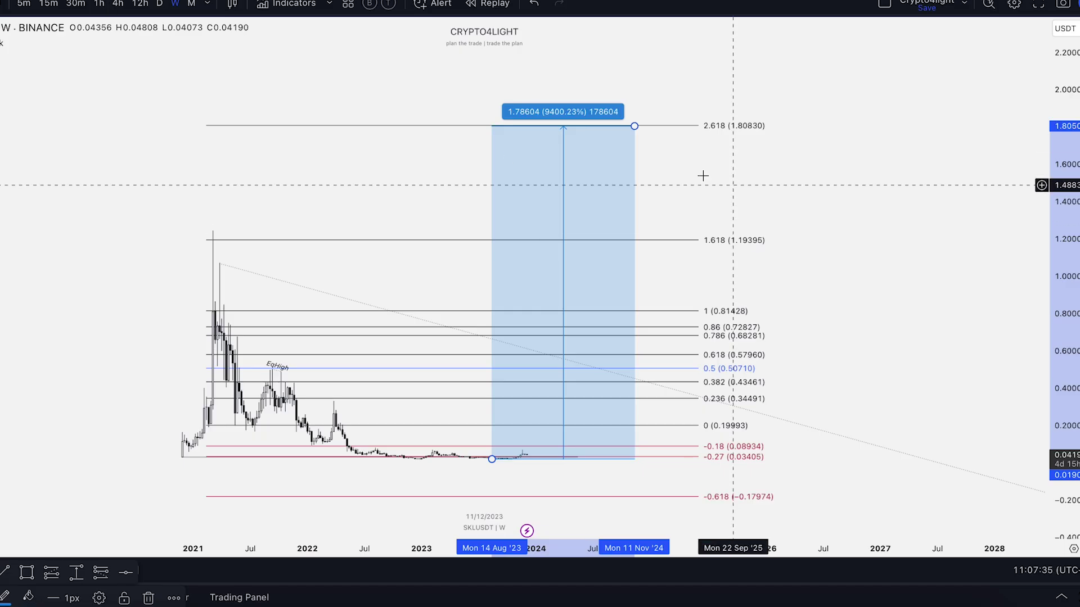
Step: Delete the price range measurement from the weekly chart
{"action": "left_click", "coordinate": [635, 128]}
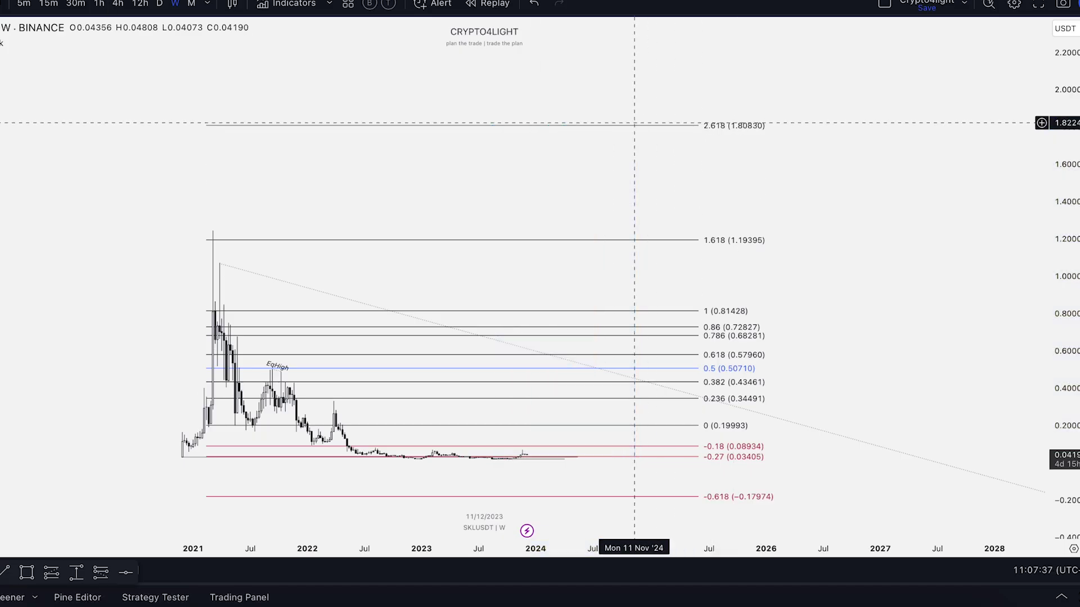
{"action": "left_click_drag", "start_coordinate": [854, 241], "coordinate": [894, 210]}
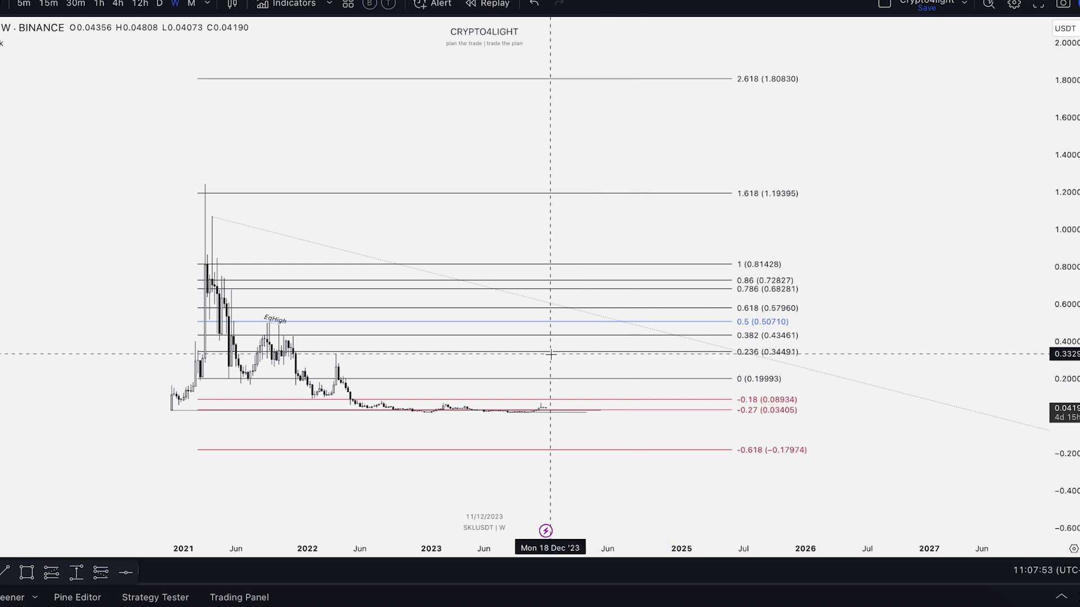
Step: Sketch four freehand target lines across 2024 at prices of about 0.33, 0.55, 0.93 and 1.50
{"action": "left_click_drag", "start_coordinate": [551, 354], "coordinate": [630, 353]}
{"action": "left_click_drag", "start_coordinate": [548, 322], "coordinate": [635, 310]}
{"action": "left_click_drag", "start_coordinate": [560, 247], "coordinate": [657, 239]}
{"action": "left_click_drag", "start_coordinate": [546, 133], "coordinate": [701, 138]}
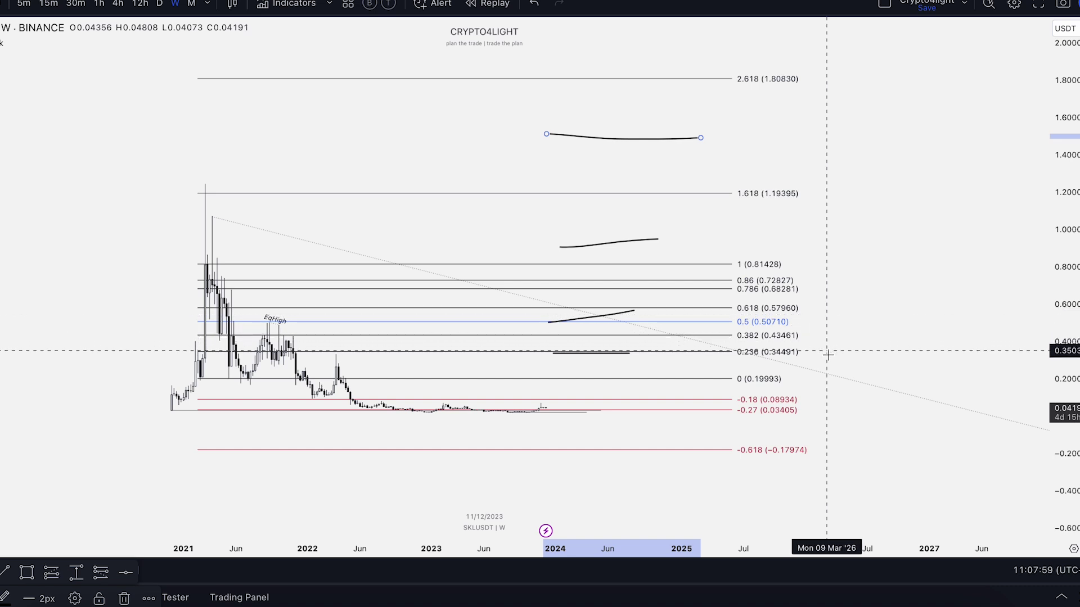
Step: Handwrite the numbers 20, 25, 25 and 20 beside the four target lines, starting from the lowest
{"action": "mouse_move", "coordinate": [816, 338]}
{"action": "left_mouse_down"}
{"action": "mouse_move", "coordinate": [826, 383]}
{"action": "mouse_move", "coordinate": [851, 351]}
{"action": "left_mouse_up"}
{"action": "left_click_drag", "start_coordinate": [819, 303], "coordinate": [836, 328]}
{"action": "mouse_move", "coordinate": [850, 300]}
{"action": "left_mouse_down"}
{"action": "mouse_move", "coordinate": [853, 323]}
{"action": "mouse_move", "coordinate": [877, 295]}
{"action": "left_mouse_up"}
{"action": "left_click_drag", "start_coordinate": [806, 235], "coordinate": [826, 262]}
{"action": "left_click_drag", "start_coordinate": [846, 225], "coordinate": [837, 262]}
{"action": "left_click_drag", "start_coordinate": [846, 222], "coordinate": [871, 221]}
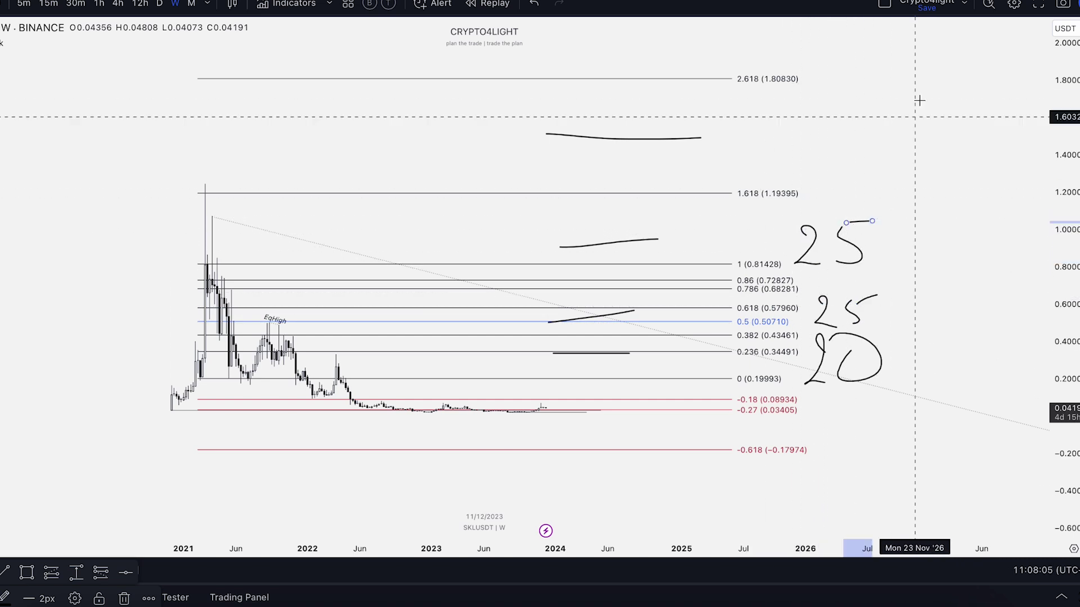
{"action": "left_click_drag", "start_coordinate": [785, 117], "coordinate": [800, 167]}
{"action": "mouse_move", "coordinate": [859, 108]}
{"action": "left_mouse_down"}
{"action": "mouse_move", "coordinate": [871, 149]}
{"action": "mouse_move", "coordinate": [848, 177]}
{"action": "left_mouse_up"}
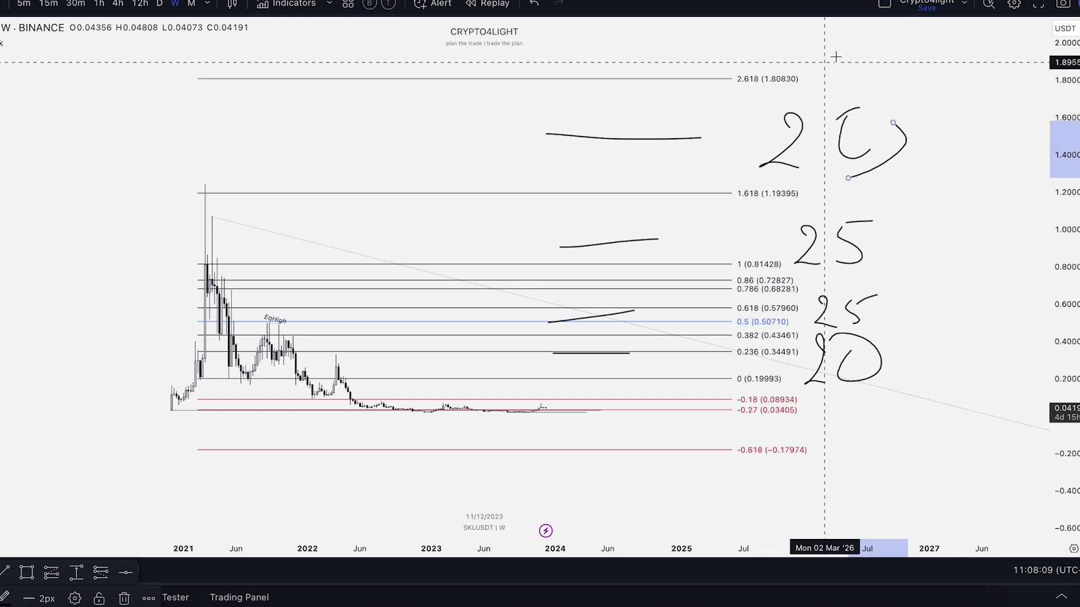
{"action": "left_click_drag", "start_coordinate": [862, 39], "coordinate": [890, 79]}
Step: Undo all the handwritten numbers and freehand target lines
{"action": "left_click", "coordinate": [534, 6]}
{"action": "left_click", "coordinate": [534, 6]}
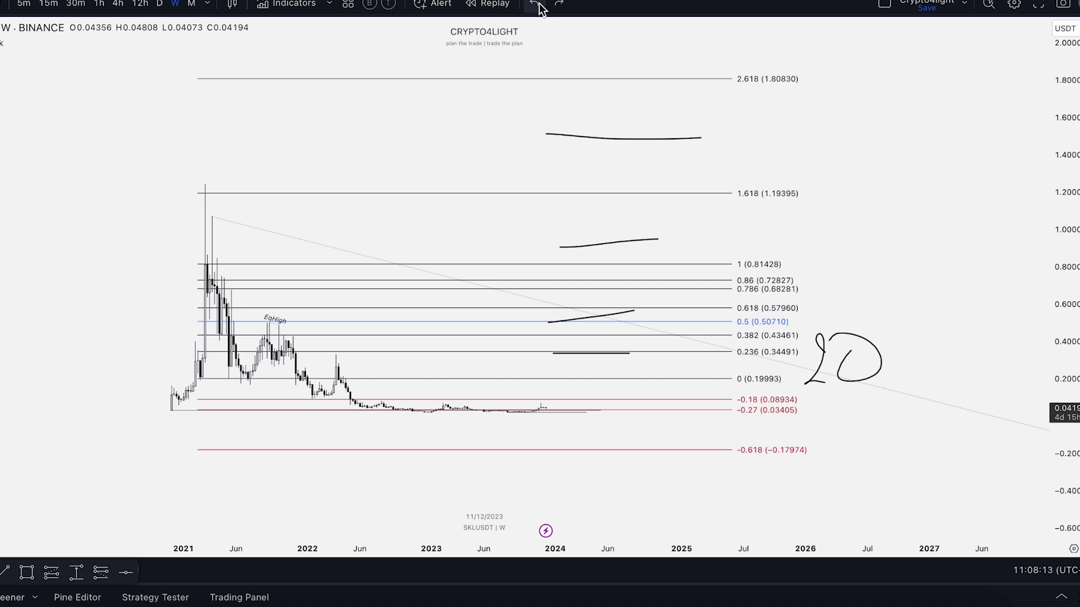
{"action": "scroll", "coordinate": [596, 318], "scroll_direction": "down", "scroll_amount": 1}
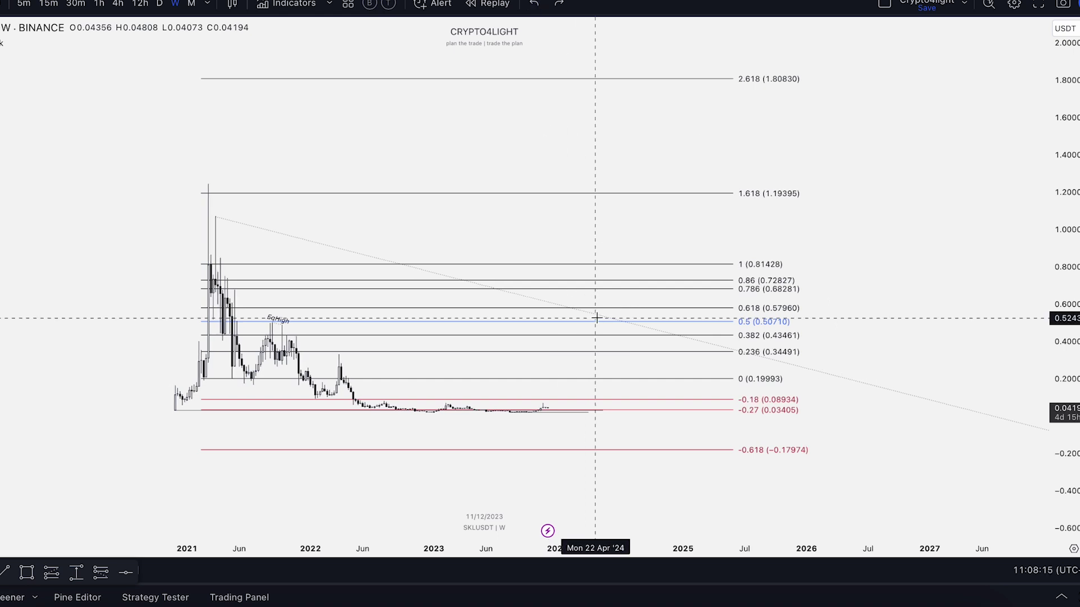
Step: Add the invite-only indicators Crypto4light ADZ and Crypto4light Direction to the weekly chart
{"action": "left_click_drag", "start_coordinate": [417, 139], "coordinate": [461, 121]}
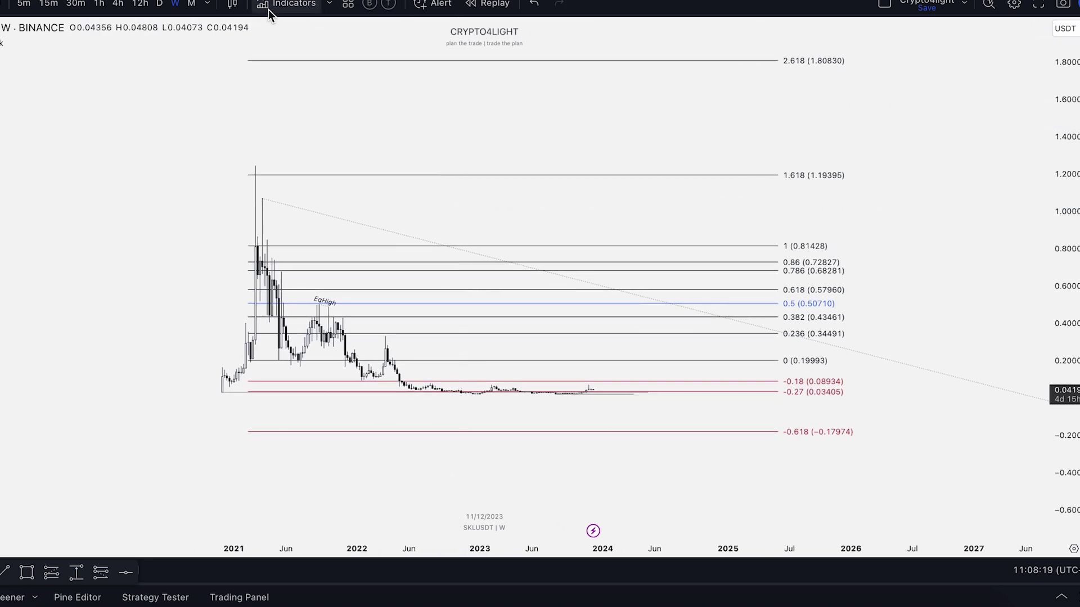
{"action": "left_click", "coordinate": [288, 4]}
{"action": "left_click", "coordinate": [306, 324]}
{"action": "left_click", "coordinate": [423, 215]}
{"action": "left_click", "coordinate": [434, 237]}
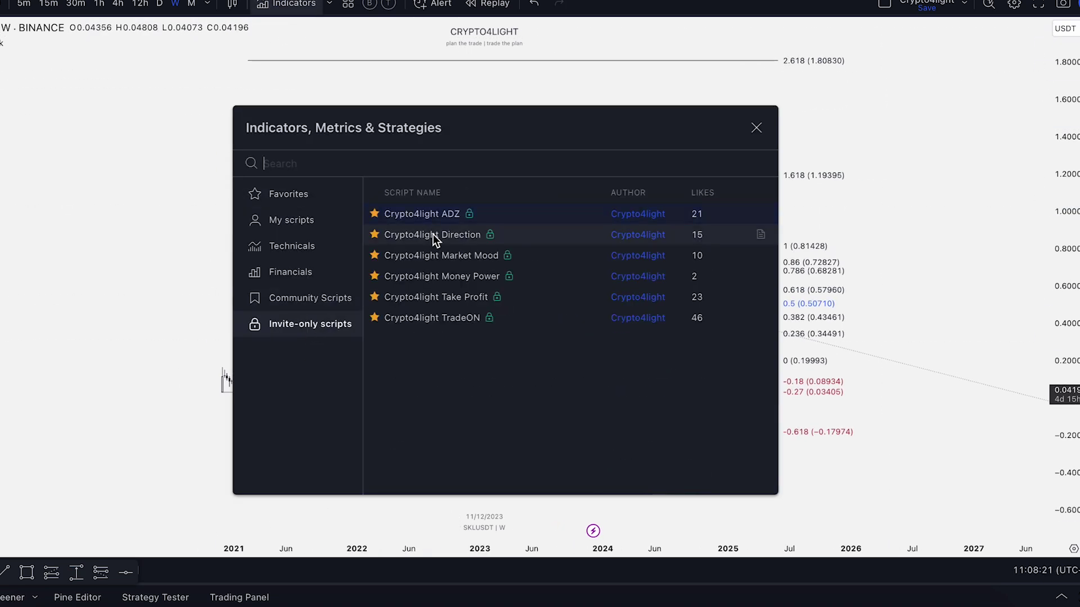
{"action": "left_click", "coordinate": [756, 127]}
Step: Examine the 2022–2023 weekly price action near the -0.27 Fibonacci level against the two indicator panes
{"action": "scroll", "coordinate": [119, 130], "scroll_direction": "up", "scroll_amount": 2}
{"action": "scroll", "coordinate": [119, 130], "scroll_direction": "up", "scroll_amount": 2}
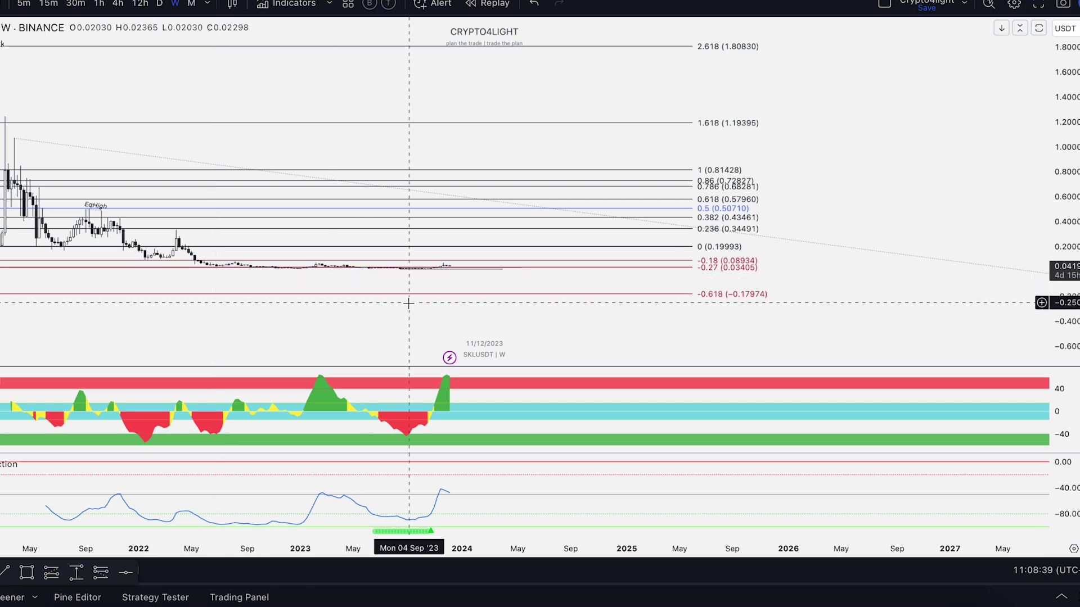
{"action": "left_click_drag", "start_coordinate": [963, 215], "coordinate": [1034, 203]}
{"action": "left_click_drag", "start_coordinate": [1067, 355], "coordinate": [1067, 200]}
{"action": "left_click_drag", "start_coordinate": [976, 217], "coordinate": [997, 47]}
{"action": "left_click_drag", "start_coordinate": [1067, 284], "coordinate": [1071, 24]}
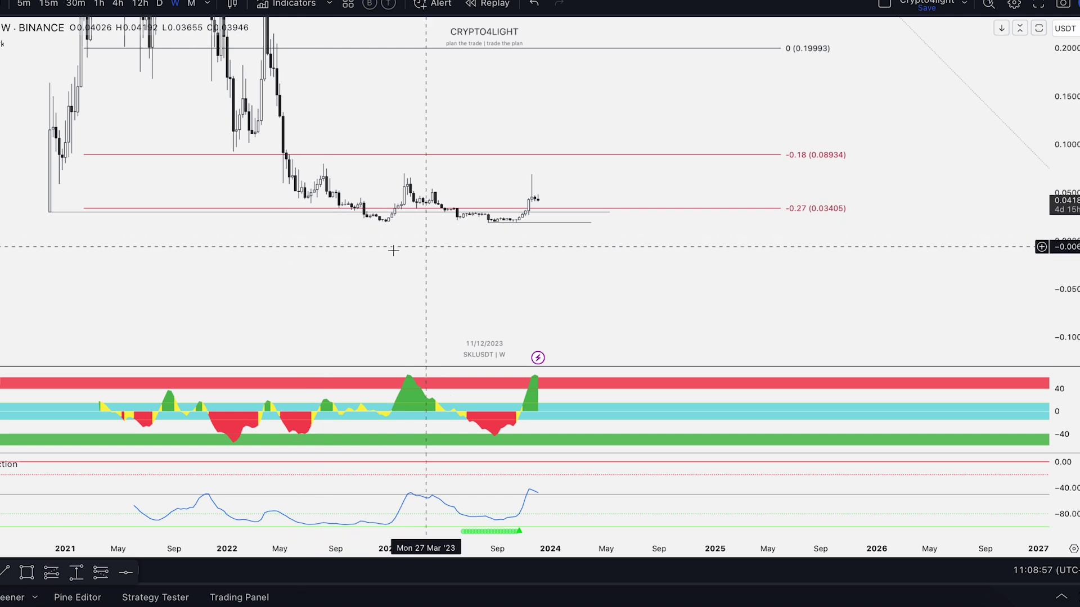
Step: Examine the 2023 weekly lows and the move above the -0.27 Fibonacci level against the two indicator panes
{"action": "left_click_drag", "start_coordinate": [541, 128], "coordinate": [614, 160]}
{"action": "scroll", "coordinate": [604, 214], "scroll_direction": "up", "scroll_amount": 1}
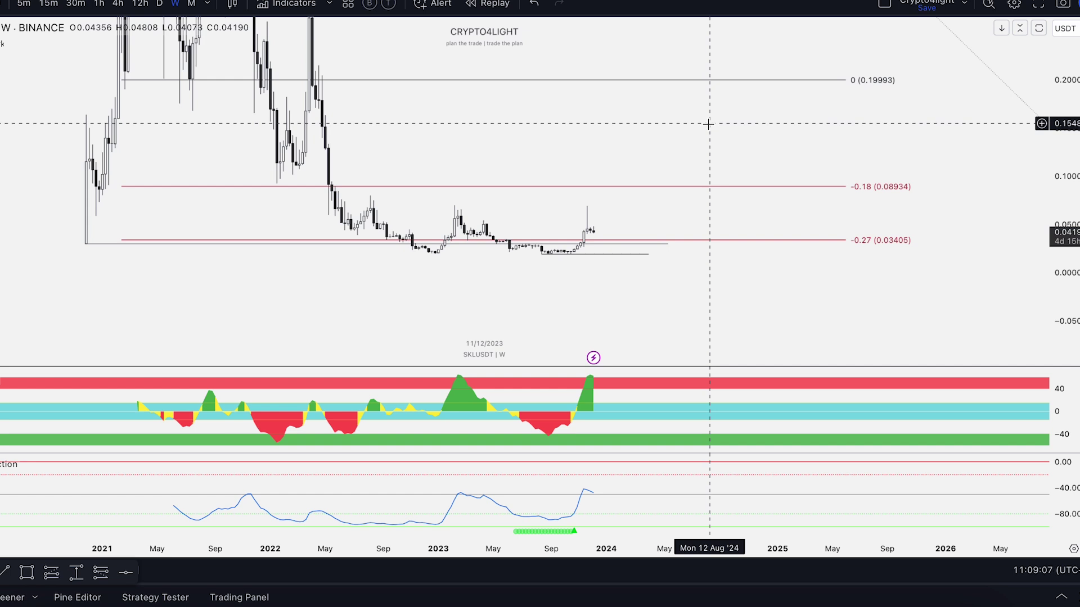
{"action": "scroll", "coordinate": [593, 378], "scroll_direction": "up", "scroll_amount": 3}
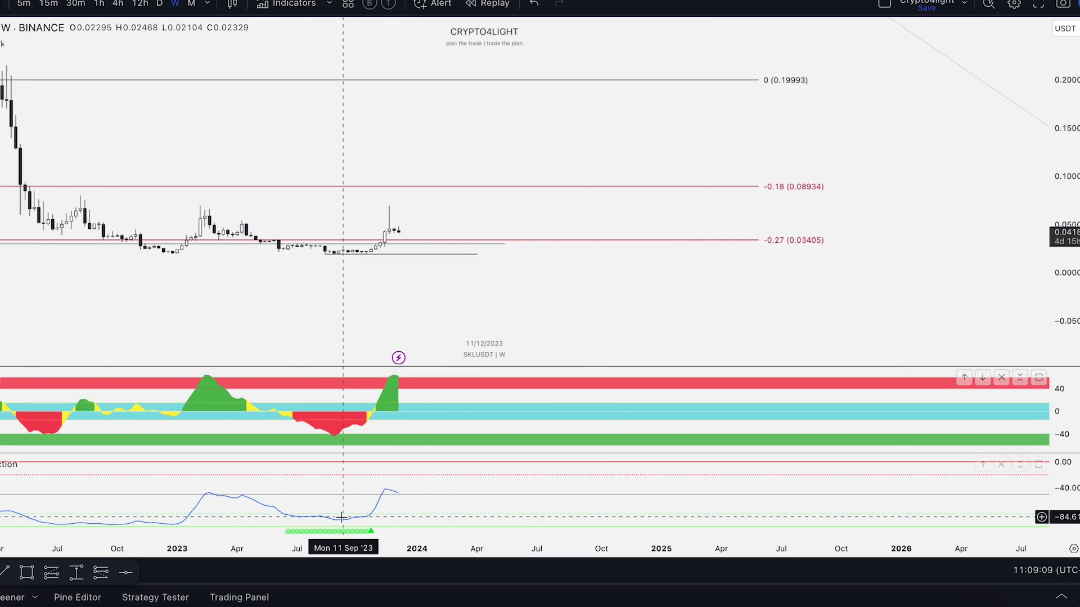
{"action": "scroll", "coordinate": [302, 502], "scroll_direction": "up", "scroll_amount": 1}
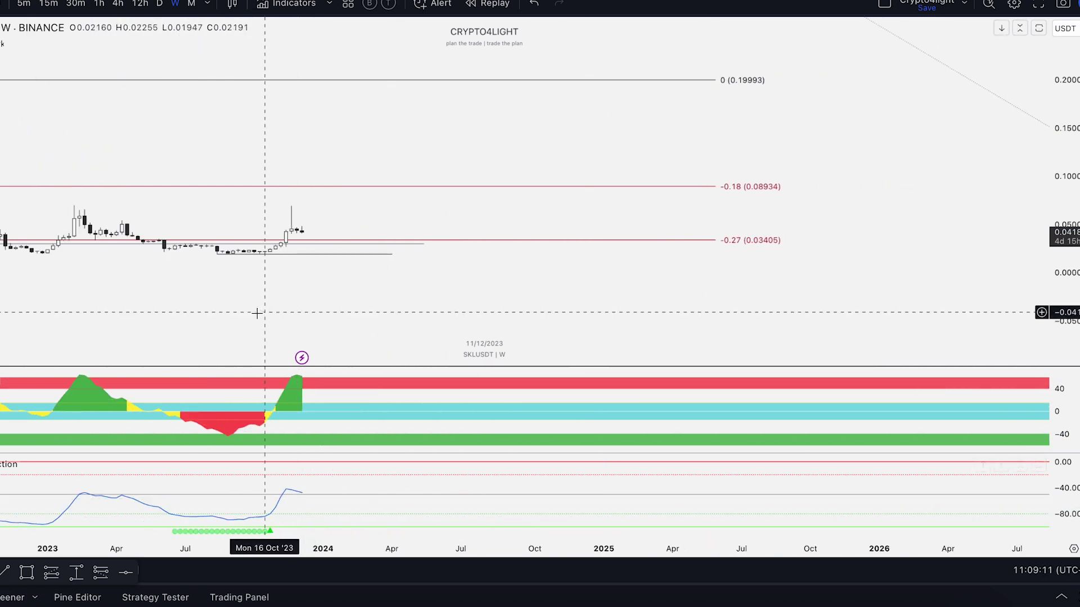
{"action": "left_click_drag", "start_coordinate": [201, 320], "coordinate": [701, 289]}
{"action": "scroll", "coordinate": [703, 289], "scroll_direction": "up", "scroll_amount": 1}
{"action": "left_click_drag", "start_coordinate": [1061, 295], "coordinate": [1062, 70]}
{"action": "scroll", "coordinate": [908, 234], "scroll_direction": "up", "scroll_amount": 3}
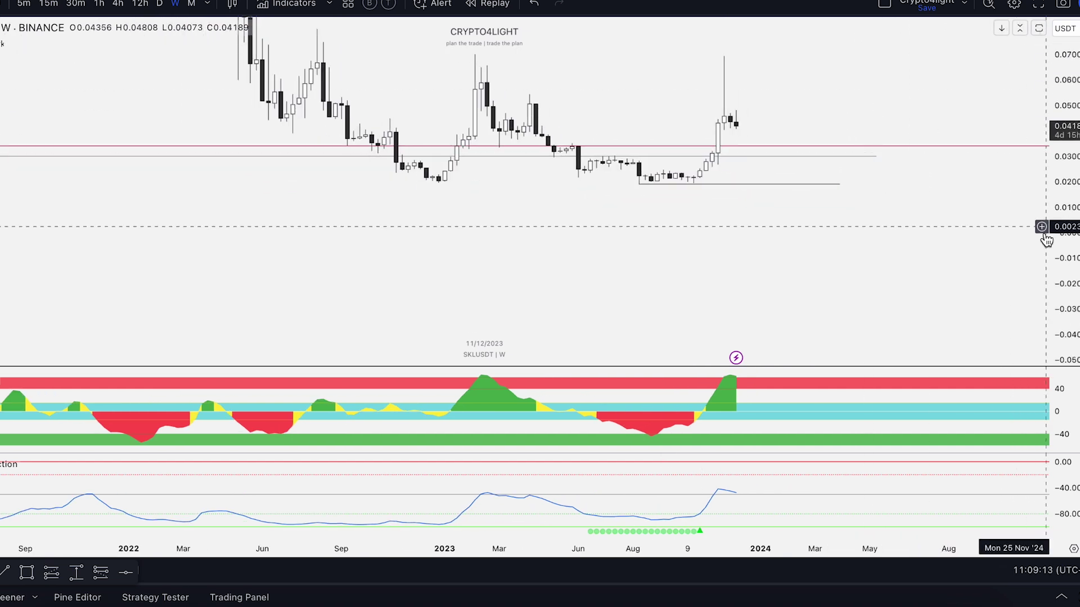
{"action": "left_click_drag", "start_coordinate": [331, 215], "coordinate": [318, 181]}
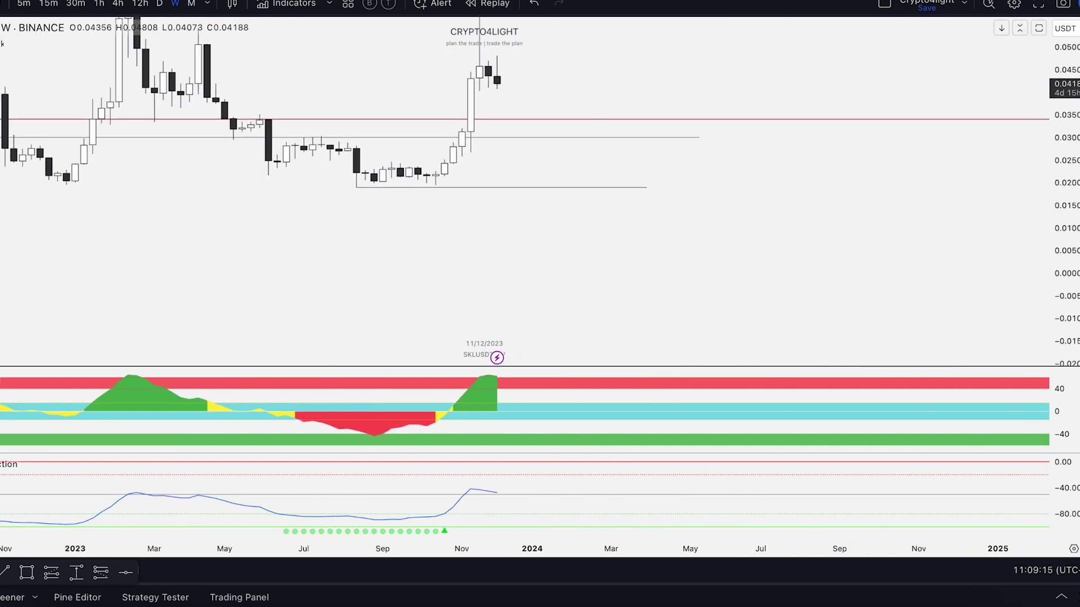
{"action": "left_click", "coordinate": [304, 189]}
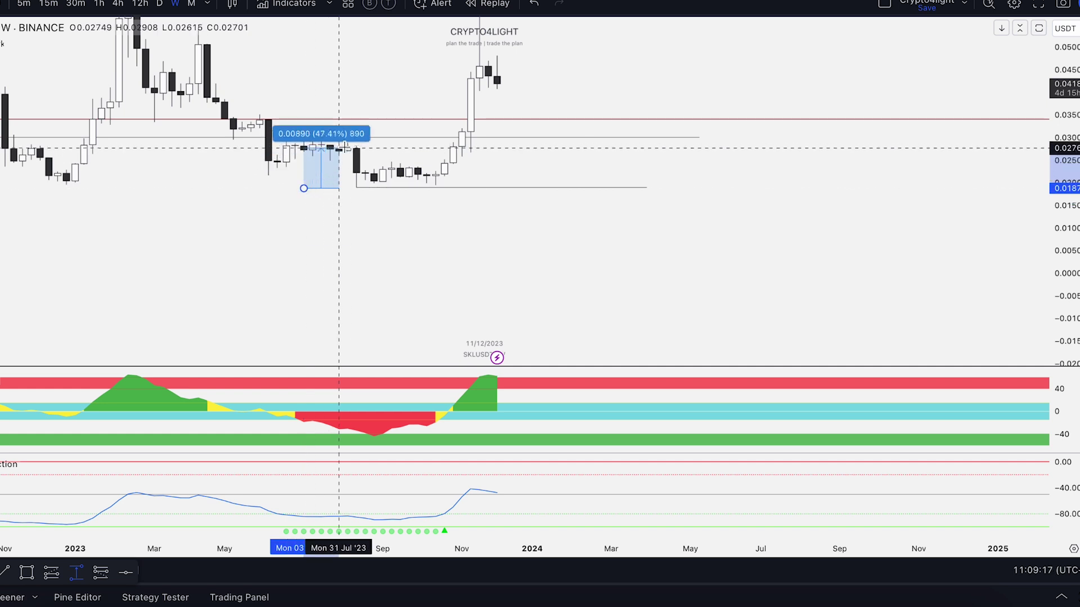
{"action": "key", "text": "Escape"}
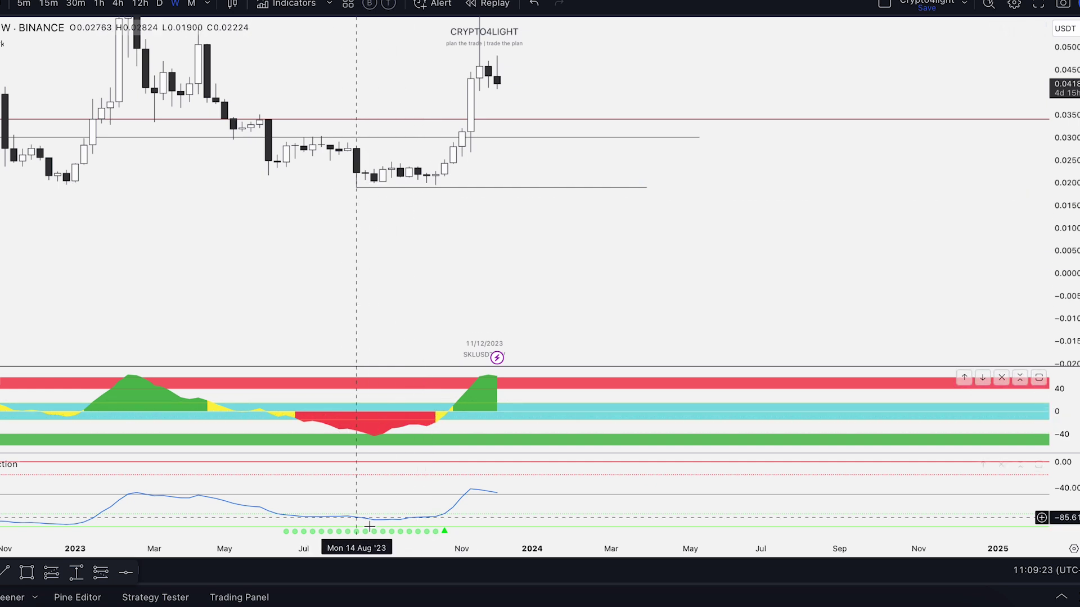
Step: Switch the chart to the monthly timeframe and examine the full price history against the two indicator panes
{"action": "scroll", "coordinate": [356, 509], "scroll_direction": "down", "scroll_amount": 5}
{"action": "left_click_drag", "start_coordinate": [1063, 171], "coordinate": [1062, 293]}
{"action": "left_click_drag", "start_coordinate": [878, 129], "coordinate": [725, 206]}
{"action": "scroll", "coordinate": [725, 206], "scroll_direction": "down", "scroll_amount": 2}
{"action": "left_click_drag", "start_coordinate": [1060, 171], "coordinate": [1060, 326]}
{"action": "left_click_drag", "start_coordinate": [862, 142], "coordinate": [782, 223]}
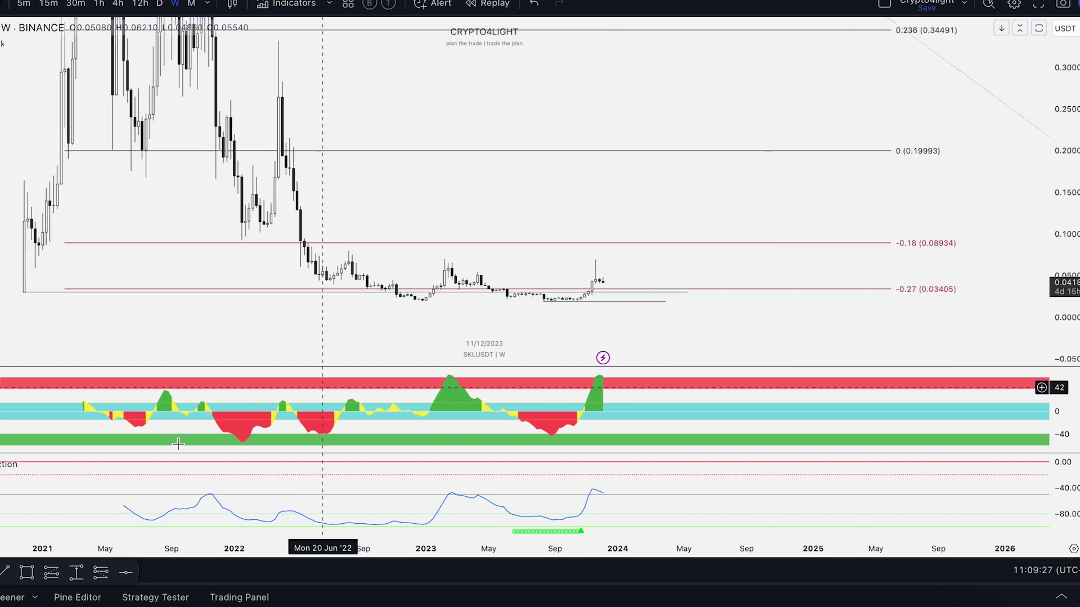
{"action": "left_click", "coordinate": [191, 3]}
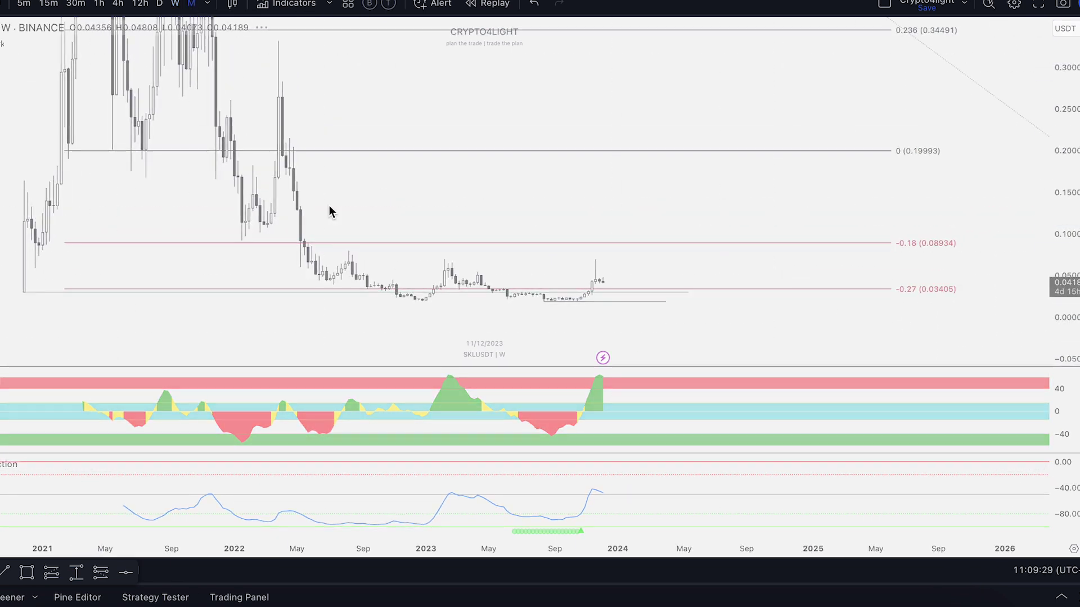
{"action": "left_click_drag", "start_coordinate": [447, 507], "coordinate": [165, 540]}
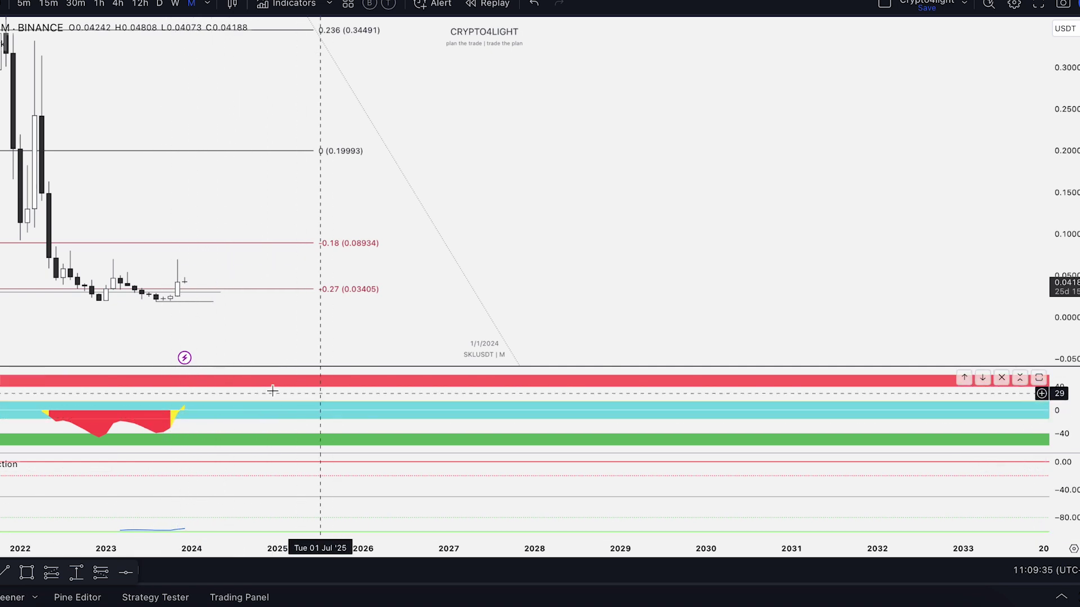
{"action": "left_click_drag", "start_coordinate": [550, 219], "coordinate": [790, 231]}
{"action": "scroll", "coordinate": [819, 193], "scroll_direction": "down", "scroll_amount": 3}
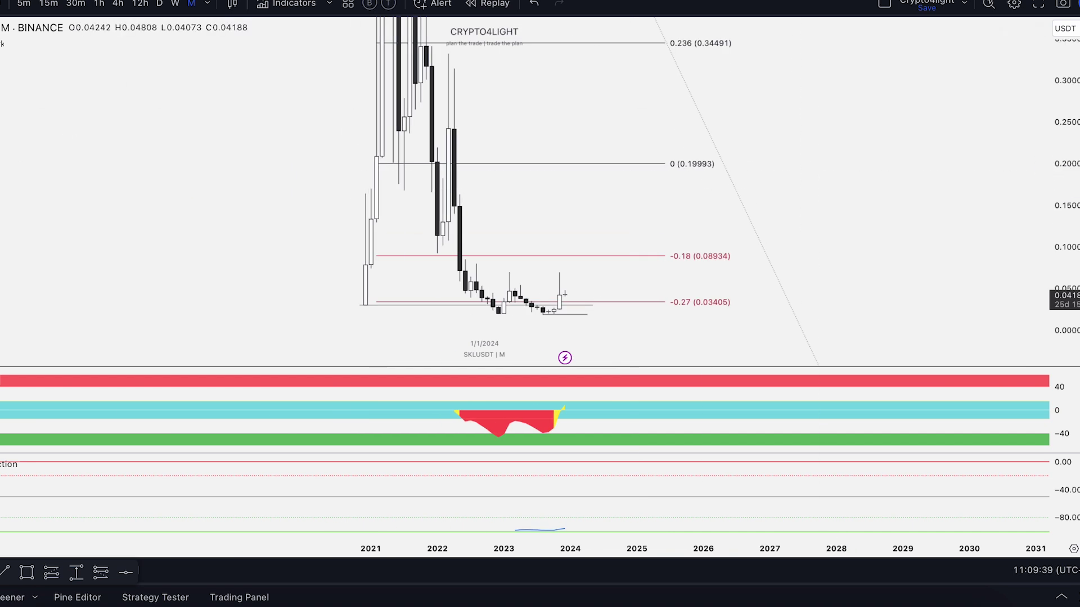
Step: Draw a rectangle from about 0.085 to 0.140, spanning April 2022 to November 2026, and apply the M-fvg template
{"action": "left_click", "coordinate": [1, 181]}
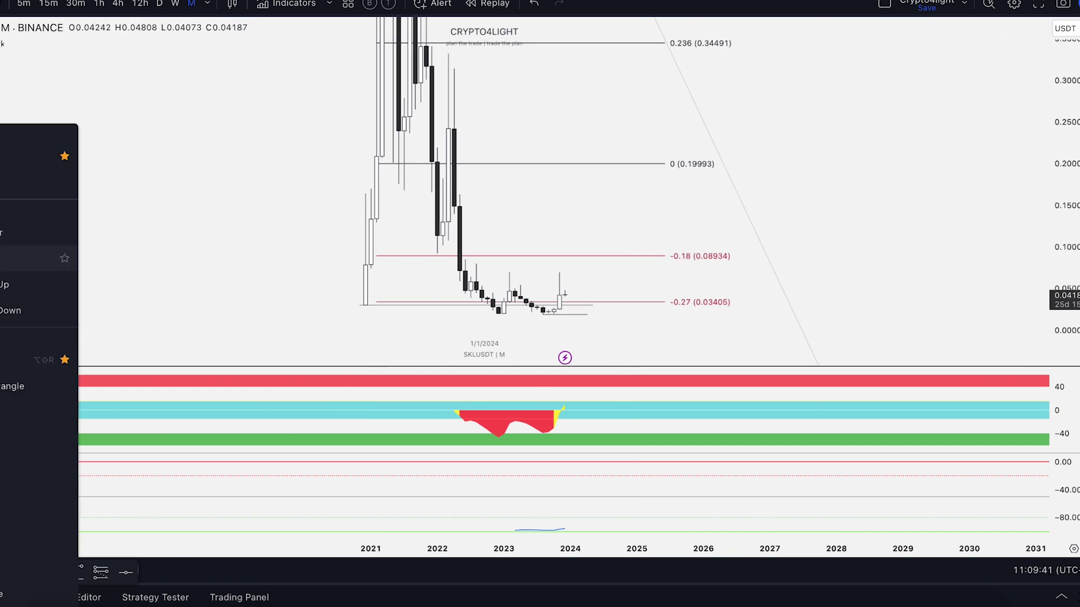
{"action": "left_click", "coordinate": [34, 360]}
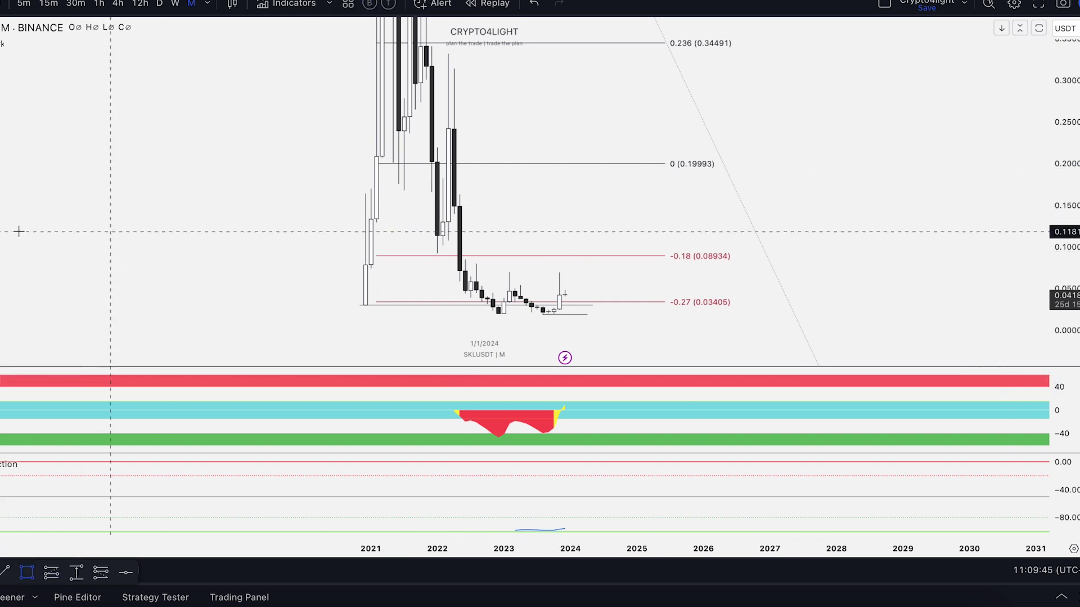
{"action": "mouse_move", "coordinate": [454, 259]}
{"action": "left_mouse_down"}
{"action": "mouse_move", "coordinate": [454, 214]}
{"action": "mouse_move", "coordinate": [758, 237]}
{"action": "left_mouse_up"}
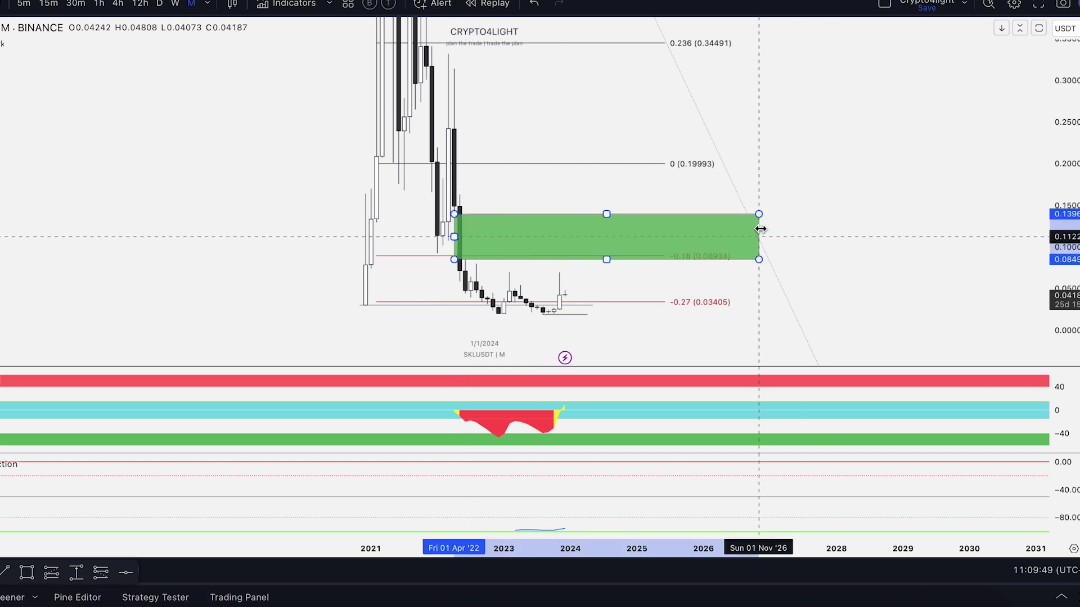
{"action": "left_click", "coordinate": [1, 597]}
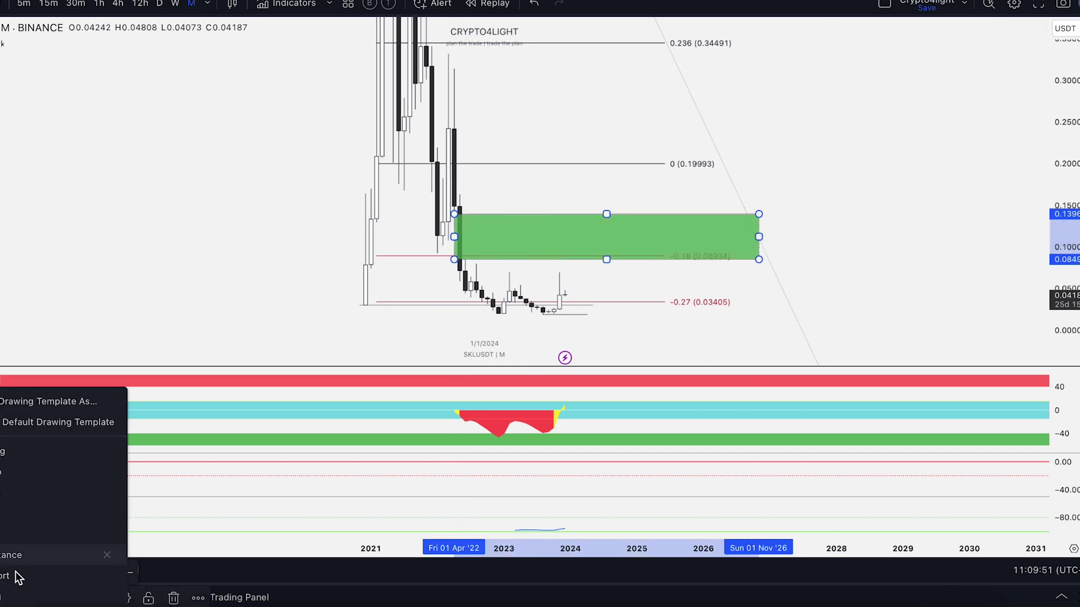
{"action": "left_click", "coordinate": [14, 500]}
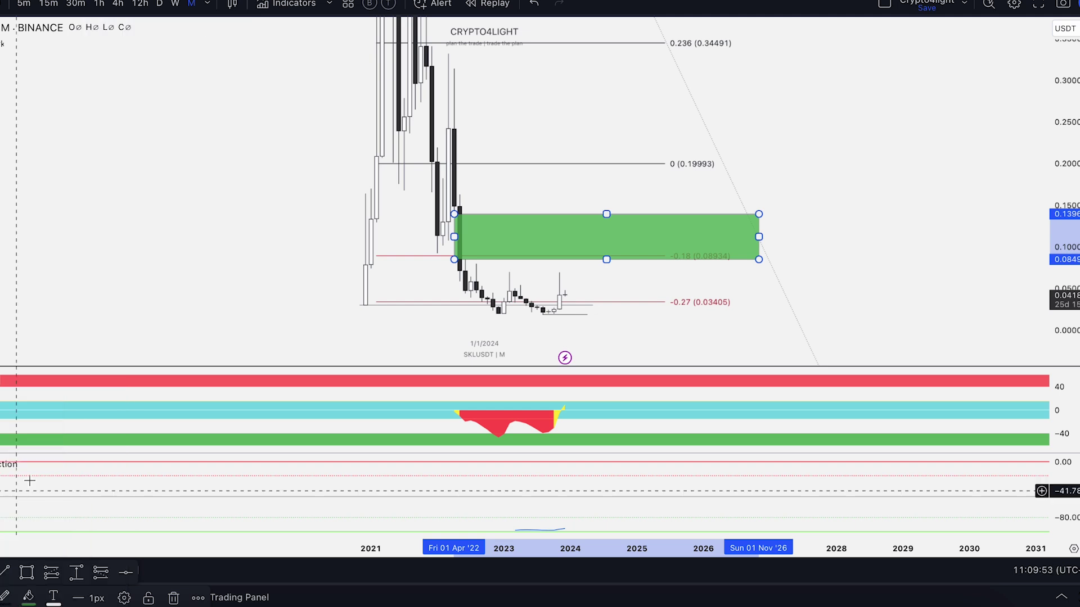
{"action": "scroll", "coordinate": [615, 202], "scroll_direction": "up", "scroll_amount": 2}
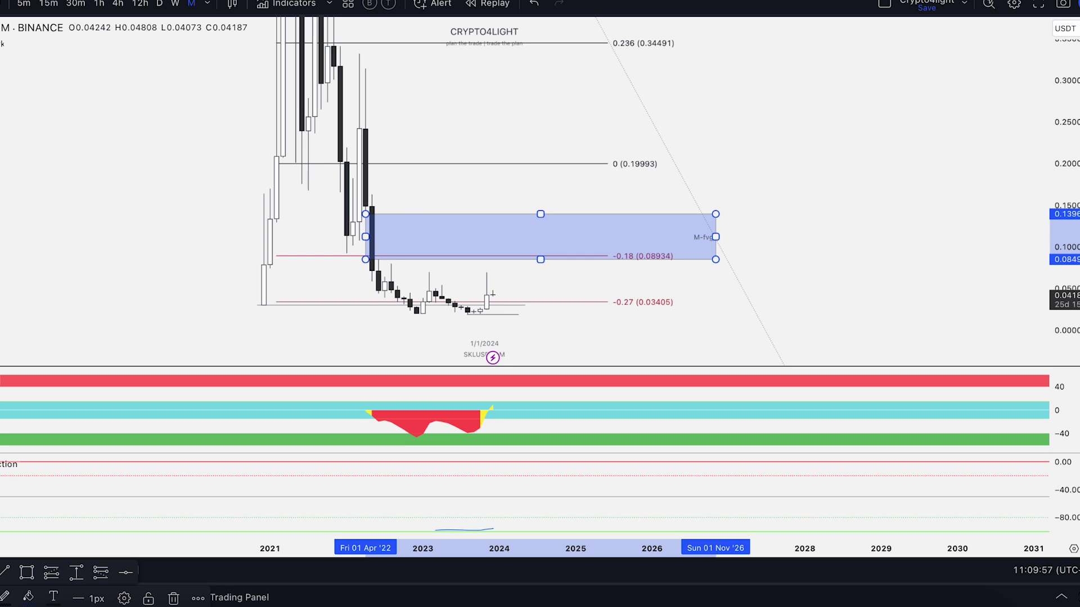
Step: Sketch a freehand projection from the current monthly candle up to the upper edge of the M-fvg zone
{"action": "left_click", "coordinate": [1, 125]}
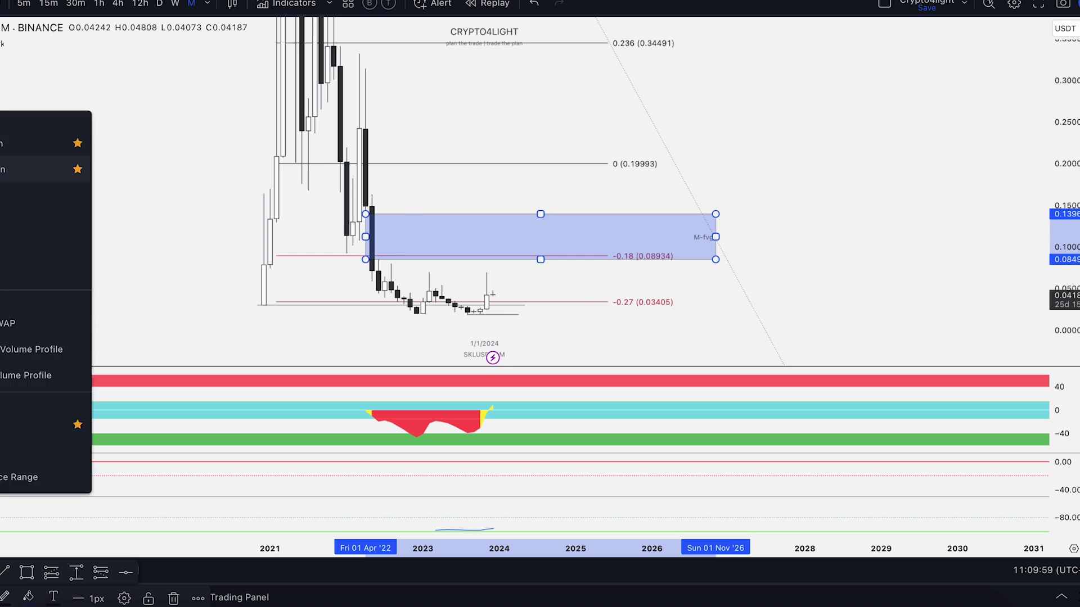
{"action": "left_click", "coordinate": [1, 172]}
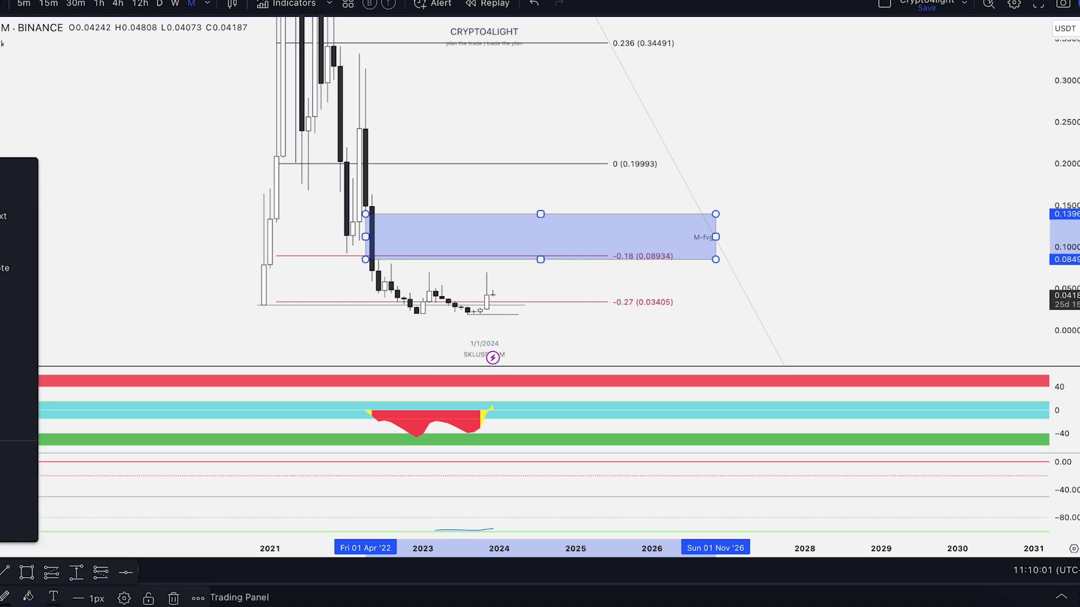
{"action": "left_click", "coordinate": [492, 295]}
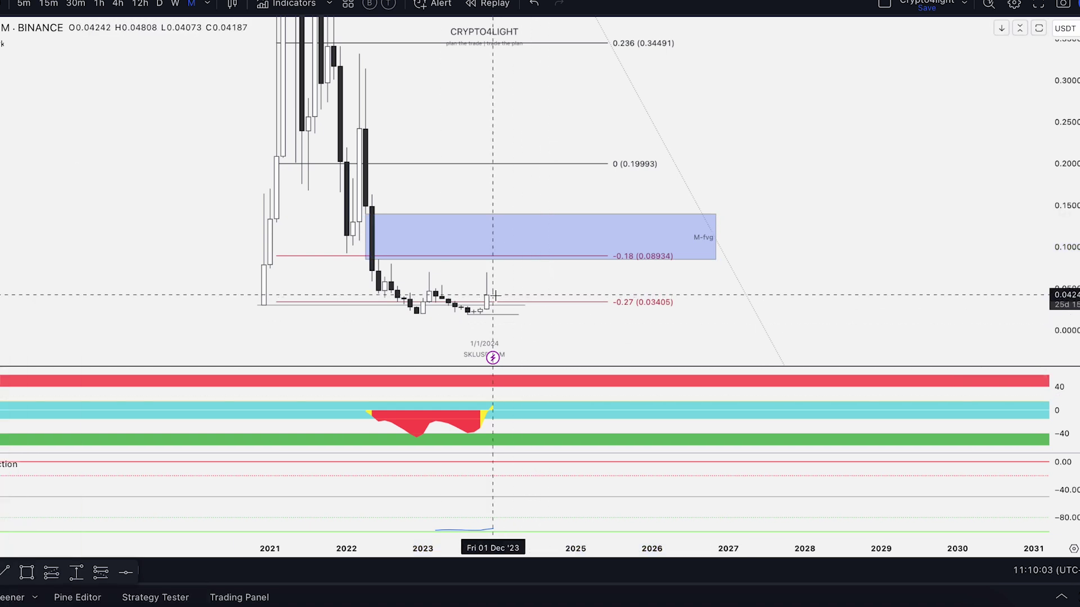
{"action": "left_click", "coordinate": [494, 294]}
{"action": "left_click_drag", "start_coordinate": [498, 306], "coordinate": [532, 251]}
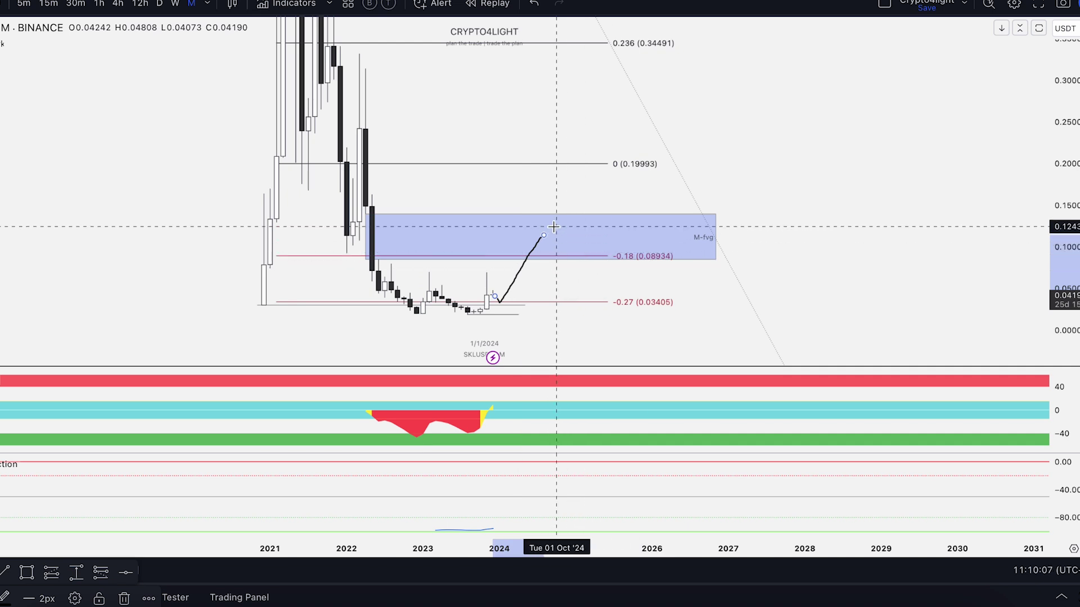
{"action": "left_click_drag", "start_coordinate": [534, 240], "coordinate": [558, 220]}
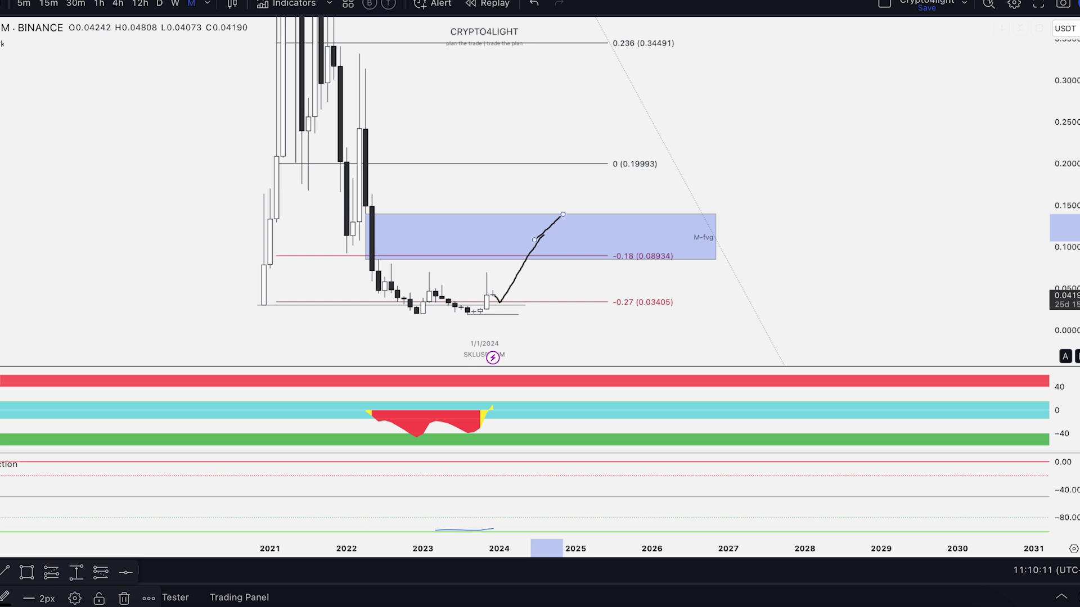
Step: Mark the early-2022 high with a freehand horizontal line at about 0.335 and brush a stroke at the EqHigh level
{"action": "left_click_drag", "start_coordinate": [1062, 191], "coordinate": [1062, 343]}
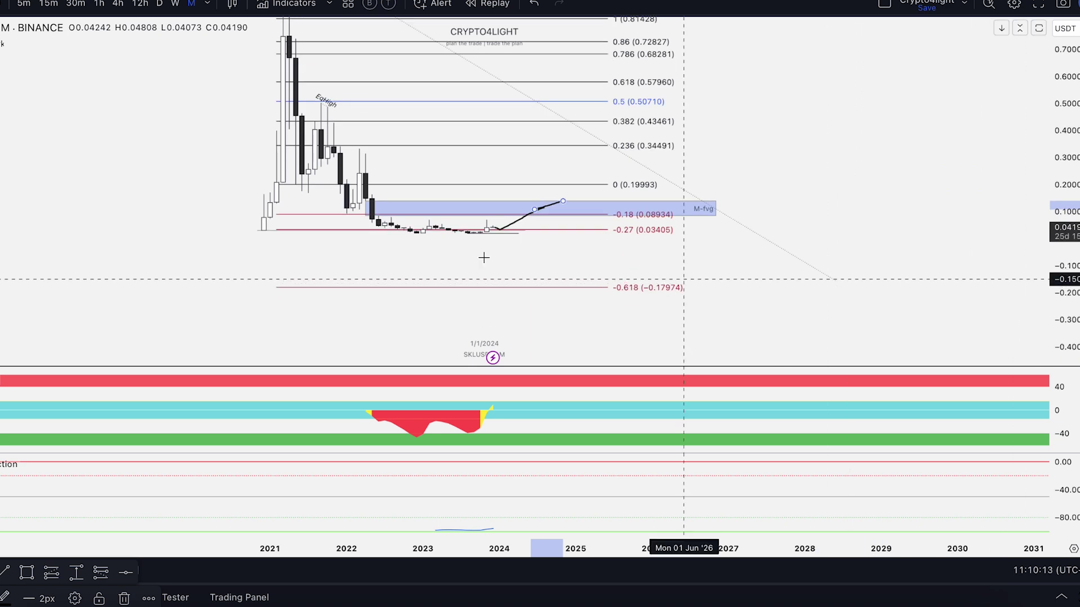
{"action": "left_click_drag", "start_coordinate": [350, 149], "coordinate": [430, 148]}
{"action": "left_click", "coordinate": [534, 3]}
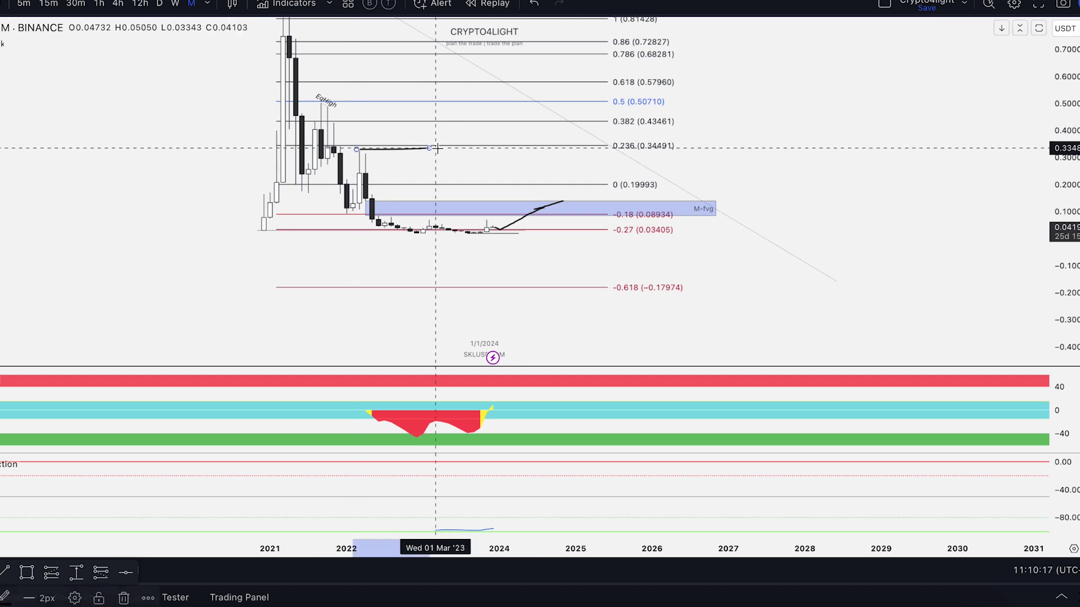
{"action": "left_click_drag", "start_coordinate": [316, 98], "coordinate": [353, 114]}
Step: Undo the freehand strokes, the M-fvg template and the rectangle on the monthly chart
{"action": "left_click", "coordinate": [539, 11]}
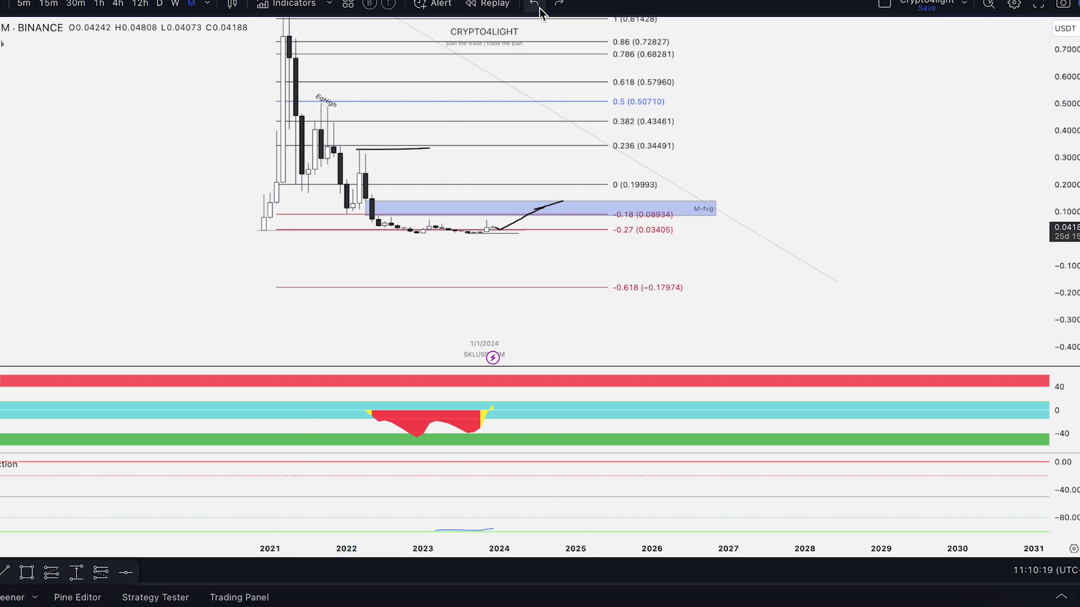
{"action": "left_click", "coordinate": [538, 7]}
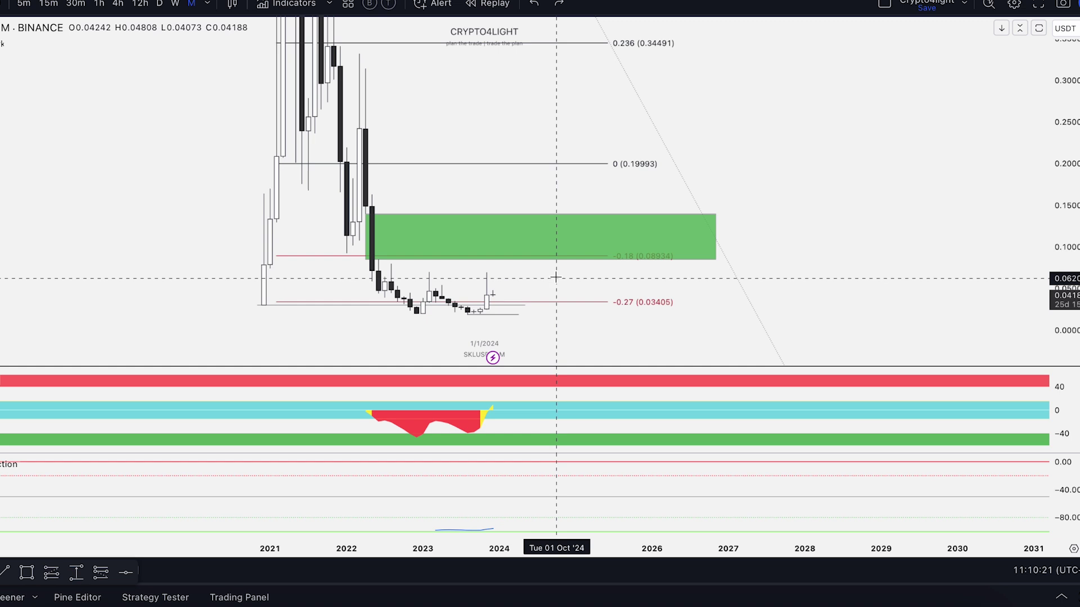
{"action": "left_click_drag", "start_coordinate": [553, 266], "coordinate": [594, 314]}
{"action": "left_click", "coordinate": [534, 7]}
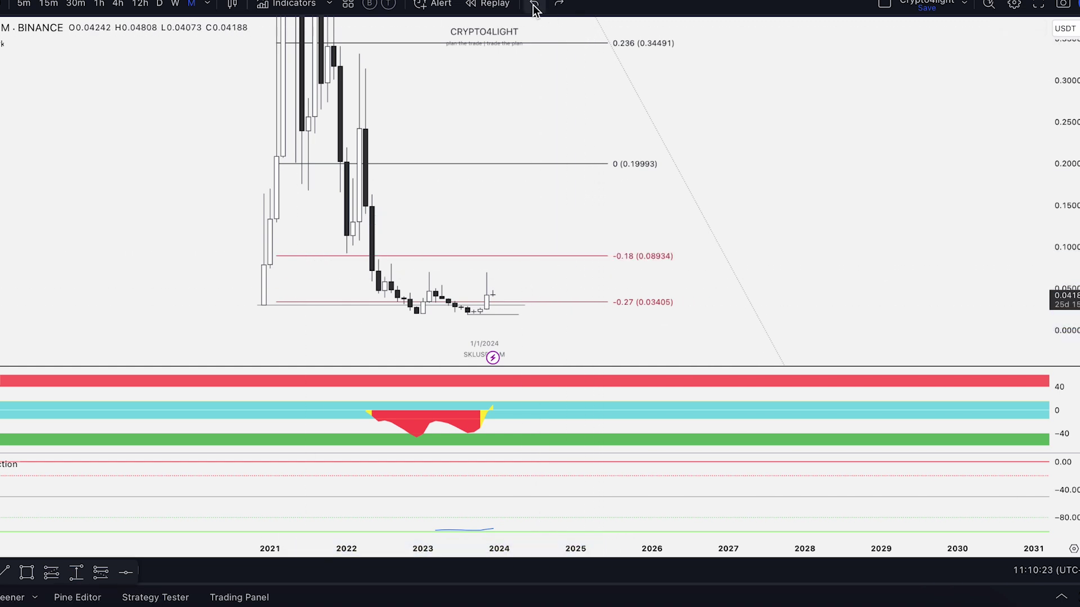
{"action": "left_click", "coordinate": [534, 7]}
Step: Return the chart to the weekly timeframe and remove both the ADZ and Direction indicators
{"action": "left_click", "coordinate": [174, 7]}
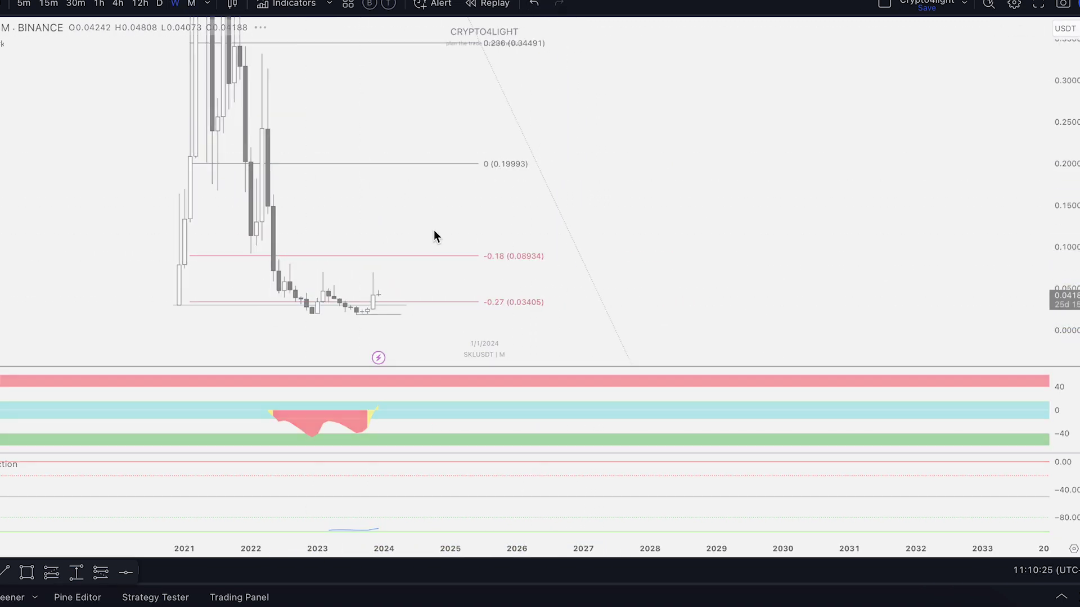
{"action": "scroll", "coordinate": [424, 232], "scroll_direction": "down", "scroll_amount": 2}
{"action": "left_click_drag", "start_coordinate": [195, 282], "coordinate": [269, 383]}
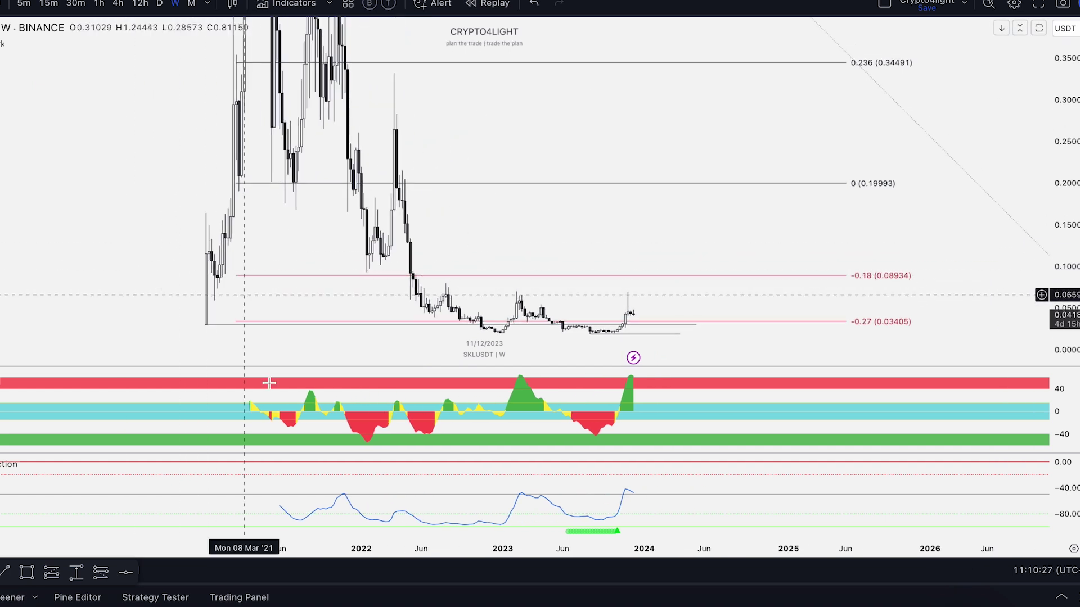
{"action": "left_click", "coordinate": [63, 377]}
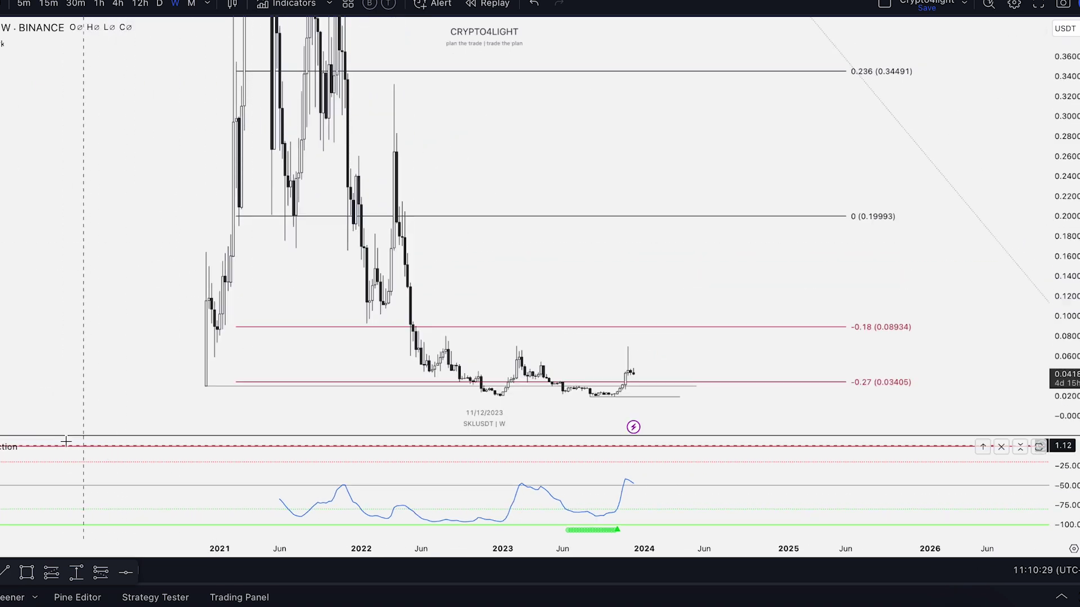
{"action": "left_click", "coordinate": [63, 447]}
Step: Add the Market Mood indicator to the weekly chart
{"action": "left_click_drag", "start_coordinate": [1076, 150], "coordinate": [1076, 408]}
{"action": "left_click_drag", "start_coordinate": [969, 201], "coordinate": [962, 403]}
{"action": "left_click_drag", "start_coordinate": [987, 305], "coordinate": [992, 320]}
{"action": "left_click_drag", "start_coordinate": [1075, 176], "coordinate": [1075, 380]}
{"action": "left_click_drag", "start_coordinate": [991, 266], "coordinate": [981, 196]}
{"action": "scroll", "coordinate": [956, 181], "scroll_direction": "up", "scroll_amount": 2}
{"action": "left_click_drag", "start_coordinate": [1068, 287], "coordinate": [961, 220]}
{"action": "scroll", "coordinate": [956, 226], "scroll_direction": "up", "scroll_amount": 1}
{"action": "left_click", "coordinate": [287, 4]}
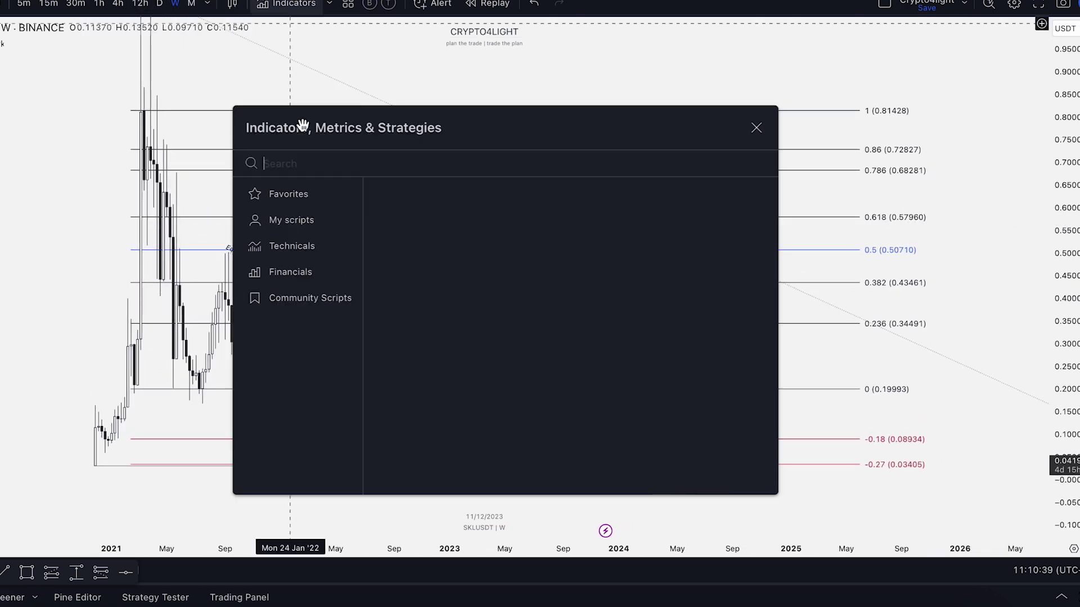
{"action": "left_click", "coordinate": [417, 255]}
{"action": "left_click", "coordinate": [756, 128]}
Step: Examine the Market Mood readings from 2021 to 2023 against the weekly price action
{"action": "scroll", "coordinate": [176, 511], "scroll_direction": "up", "scroll_amount": 3}
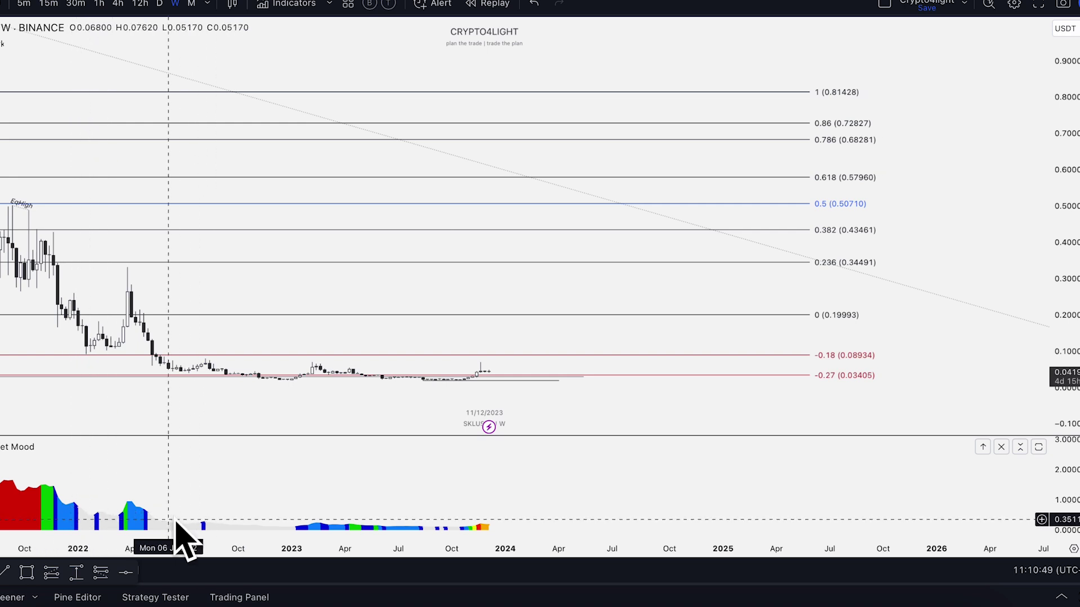
{"action": "left_click_drag", "start_coordinate": [292, 494], "coordinate": [556, 490]}
{"action": "scroll", "coordinate": [436, 491], "scroll_direction": "up", "scroll_amount": 2}
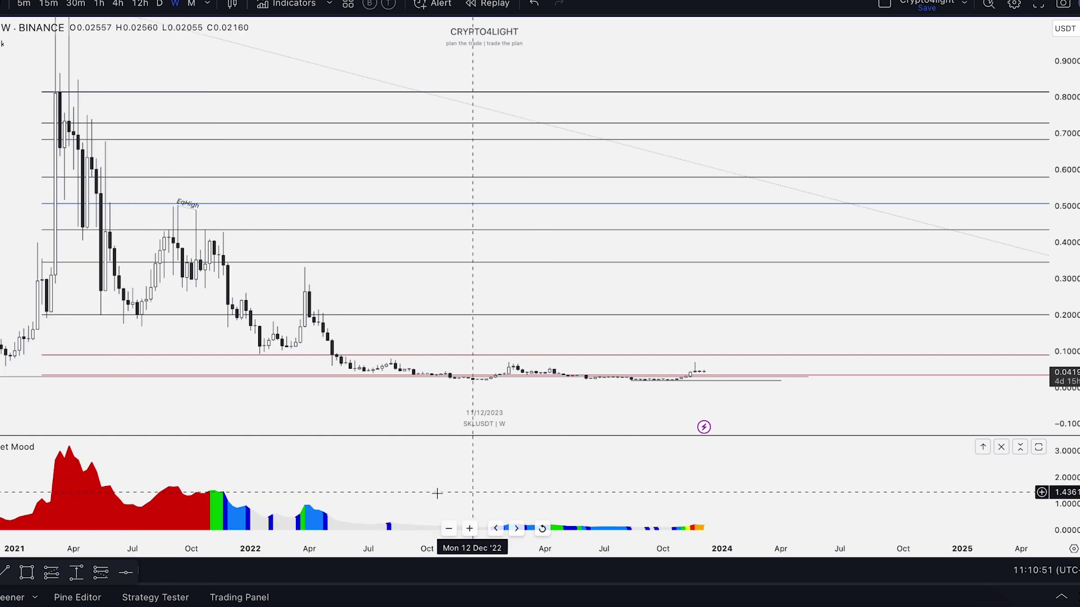
{"action": "left_click_drag", "start_coordinate": [352, 487], "coordinate": [489, 474]}
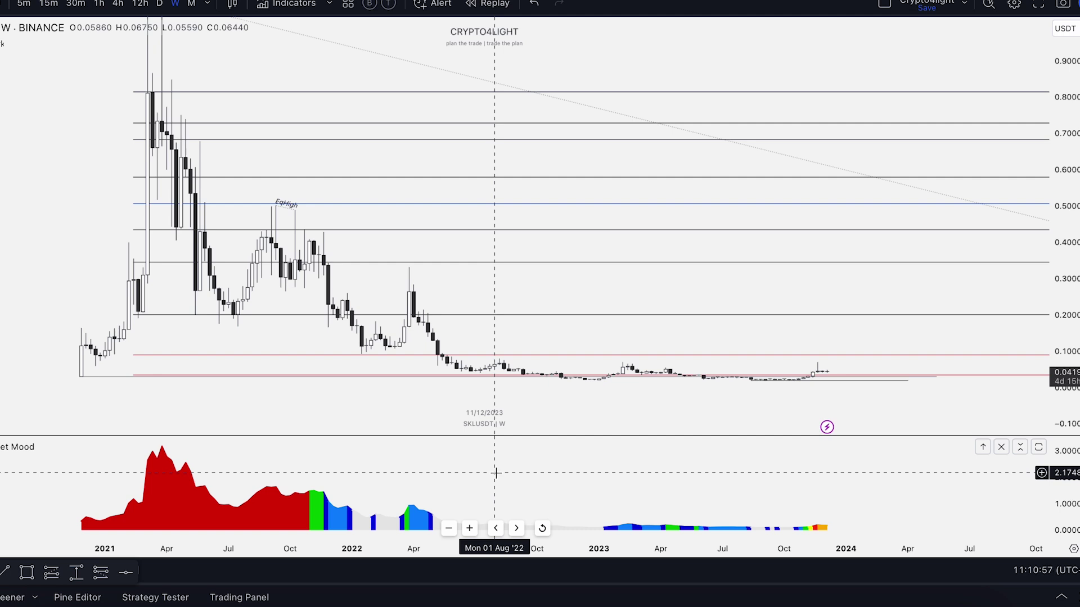
{"action": "scroll", "coordinate": [501, 474], "scroll_direction": "up", "scroll_amount": 1}
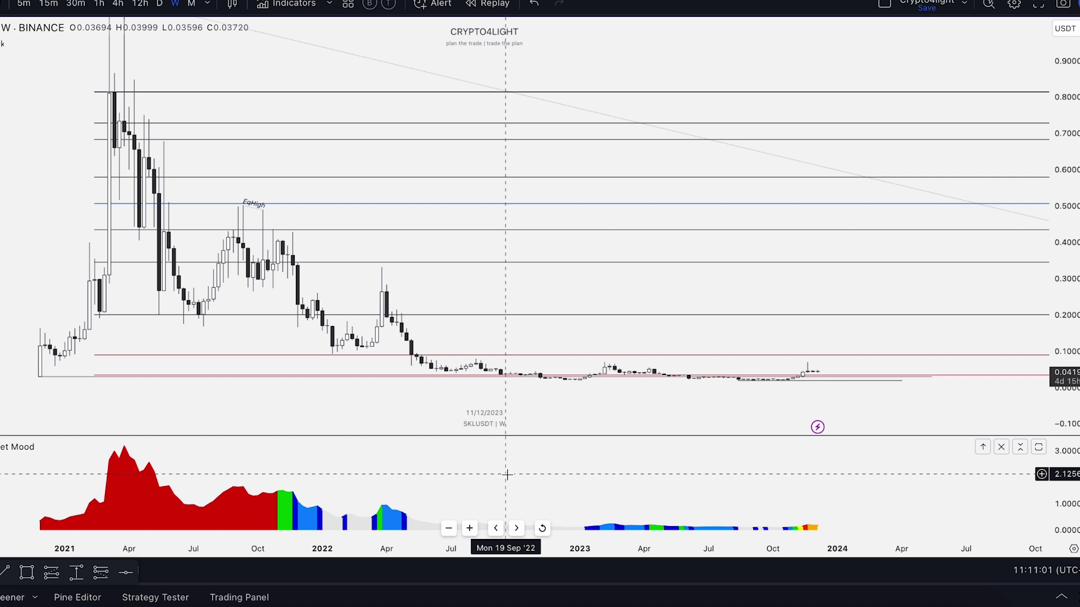
Step: Mark price levels along the 2022 decline with short freehand strokes and undo them
{"action": "scroll", "coordinate": [506, 474], "scroll_direction": "up", "scroll_amount": 1}
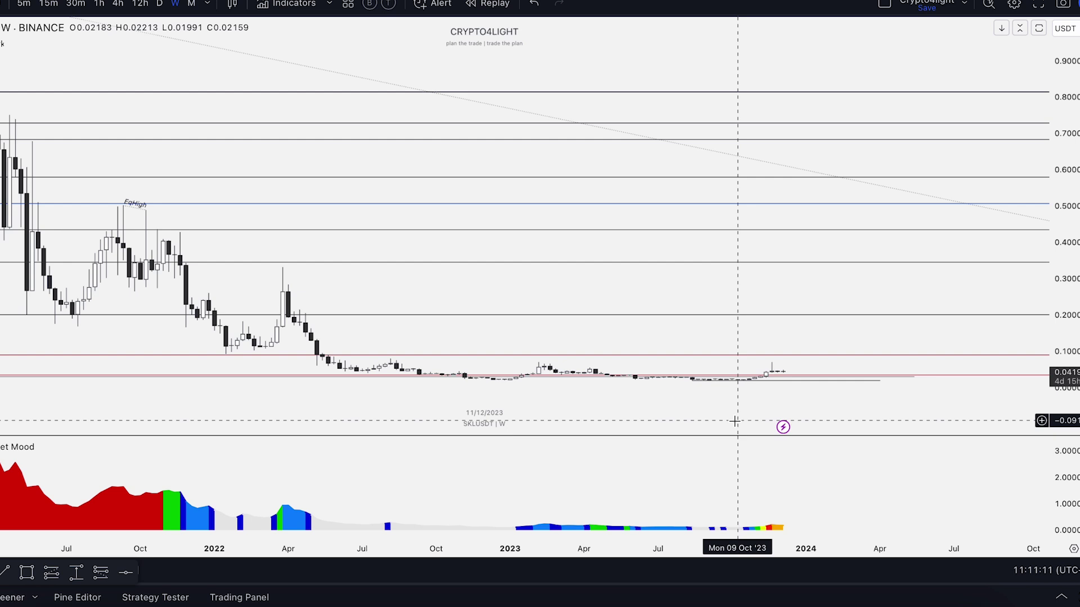
{"action": "scroll", "coordinate": [838, 419], "scroll_direction": "down", "scroll_amount": 5}
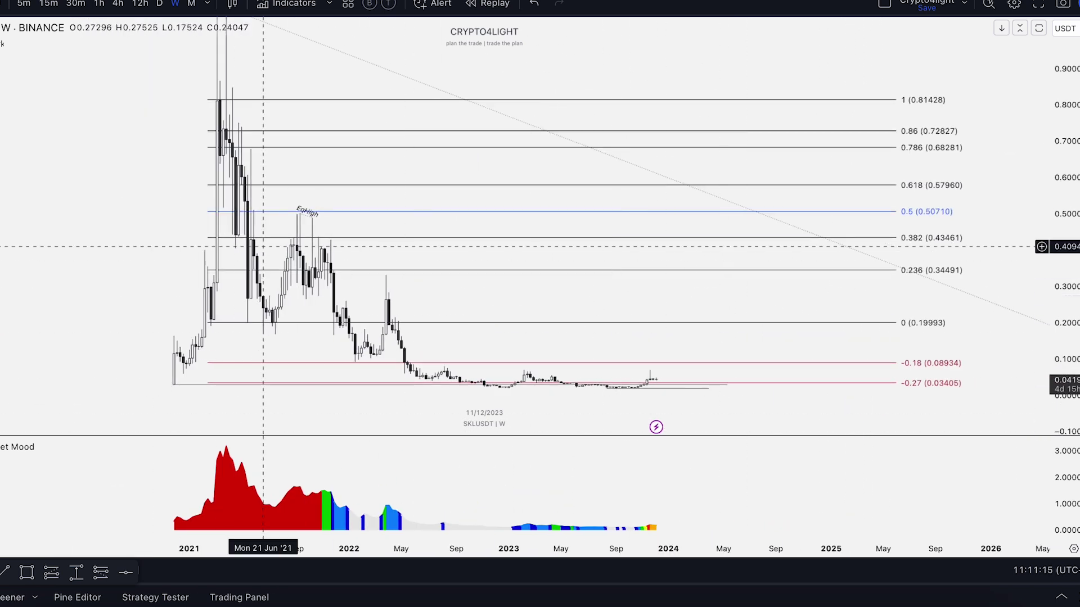
{"action": "left_click_drag", "start_coordinate": [372, 309], "coordinate": [454, 316]}
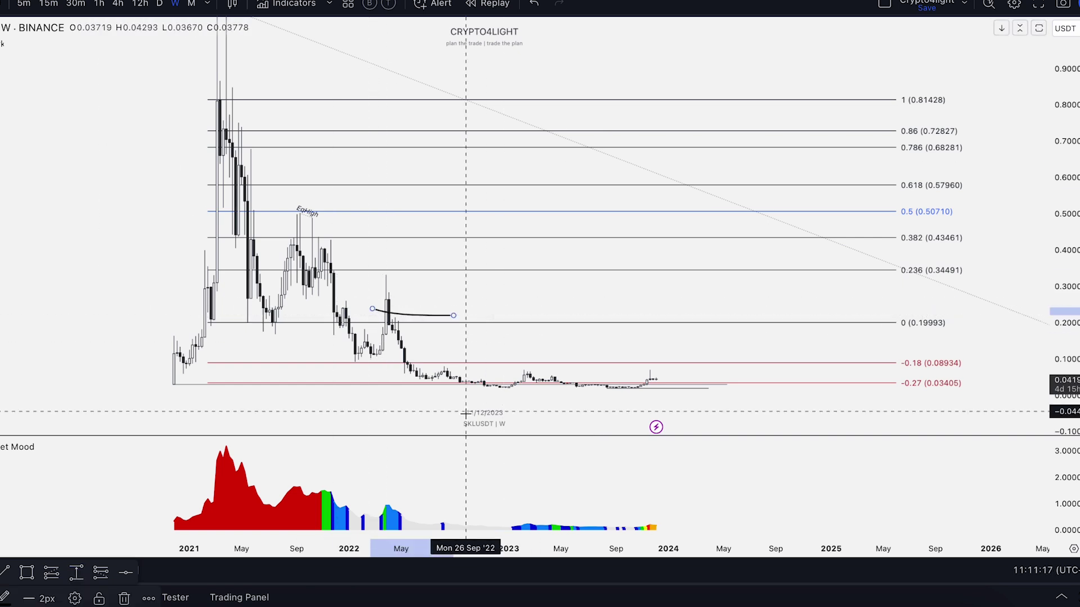
{"action": "mouse_move", "coordinate": [396, 343]}
{"action": "left_mouse_down"}
{"action": "mouse_move", "coordinate": [420, 345]}
{"action": "mouse_move", "coordinate": [410, 364]}
{"action": "mouse_move", "coordinate": [423, 363]}
{"action": "left_mouse_up"}
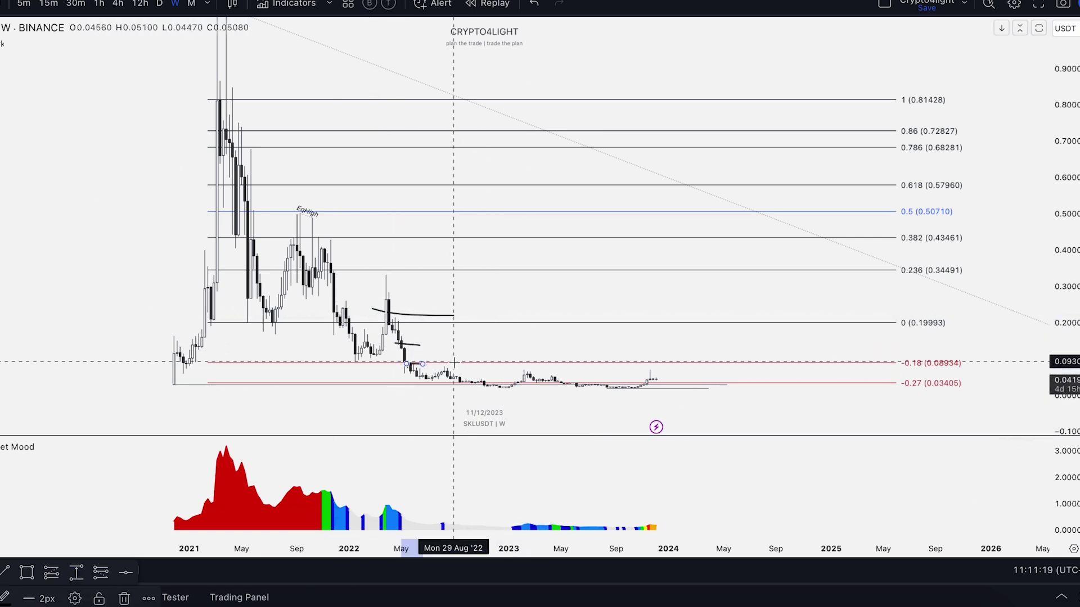
{"action": "left_click", "coordinate": [535, 6]}
{"action": "left_click", "coordinate": [534, 6]}
Step: Replace the Market Mood indicator on the weekly chart with the Crypto4light Money Power indicator
{"action": "scroll", "coordinate": [448, 65], "scroll_direction": "down", "scroll_amount": 2}
{"action": "left_click_drag", "start_coordinate": [128, 175], "coordinate": [101, 215]}
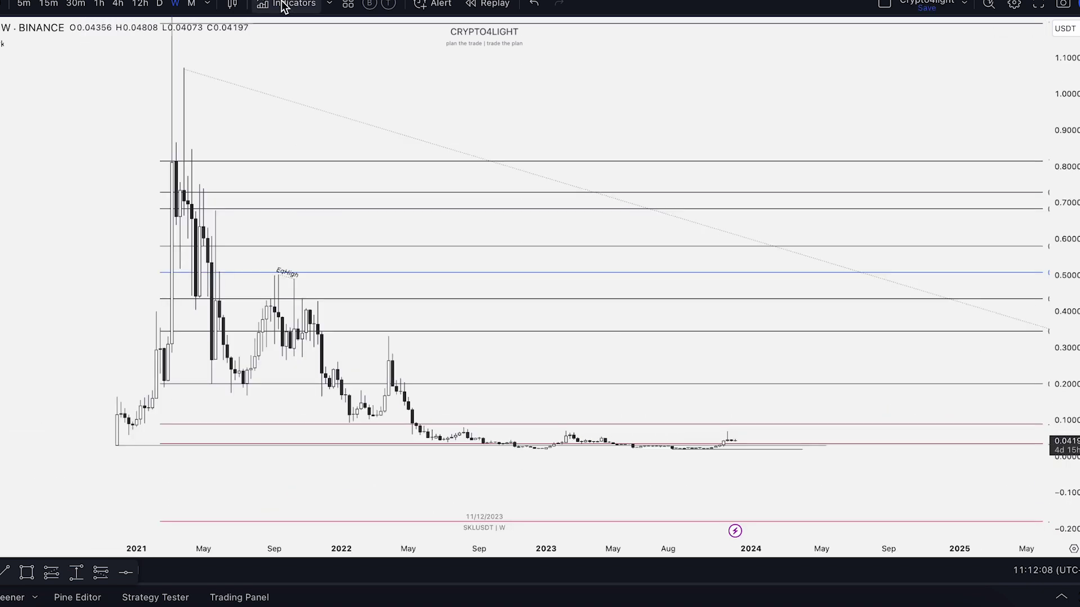
{"action": "left_click", "coordinate": [288, 4]}
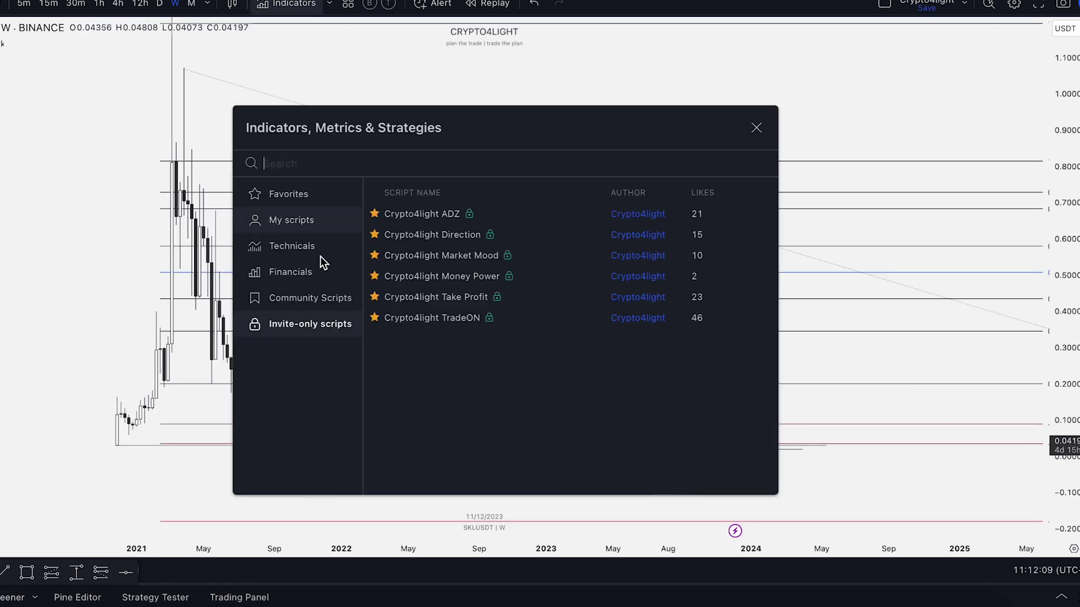
{"action": "left_click", "coordinate": [457, 280]}
{"action": "left_click", "coordinate": [756, 128]}
Step: Examine the Money Power signals against SKLUSDT price action from 2021 to 2023 on the weekly and monthly timeframes
{"action": "scroll", "coordinate": [670, 309], "scroll_direction": "up", "scroll_amount": 5}
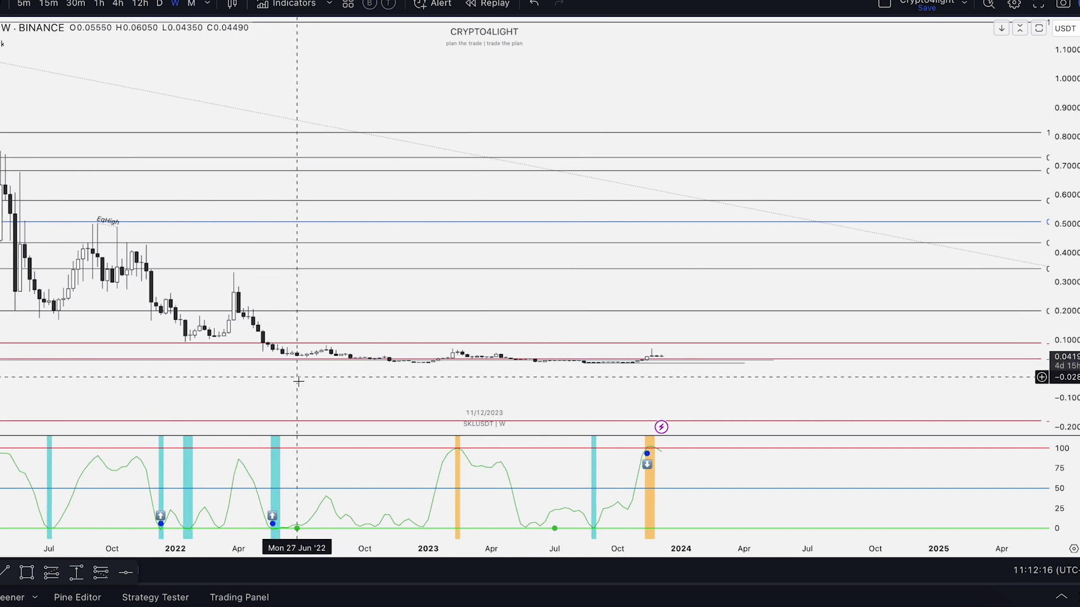
{"action": "scroll", "coordinate": [311, 365], "scroll_direction": "up", "scroll_amount": 3}
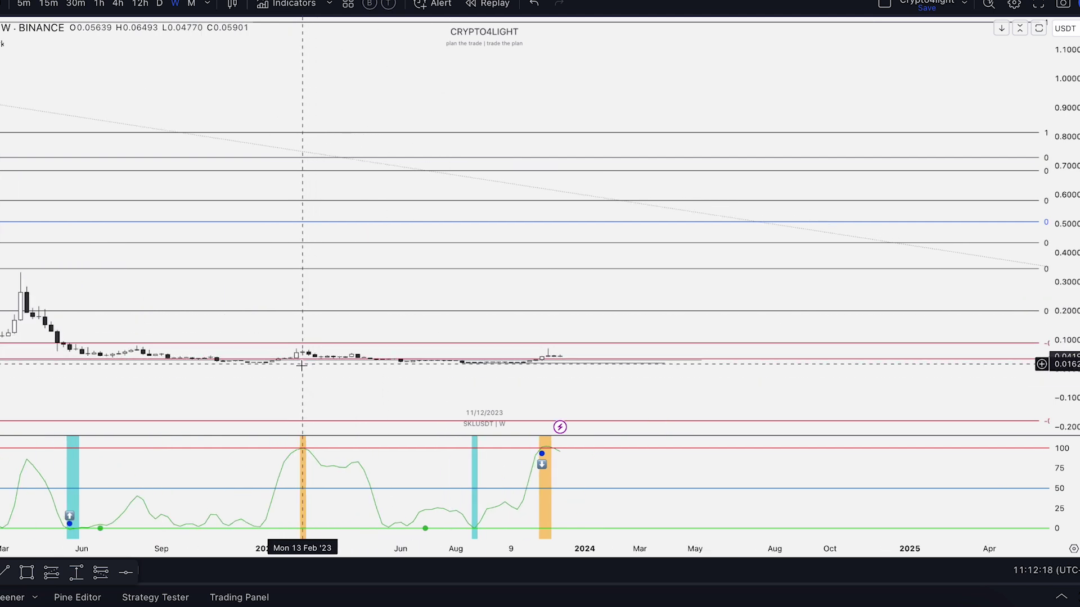
{"action": "left_click", "coordinate": [540, 365]}
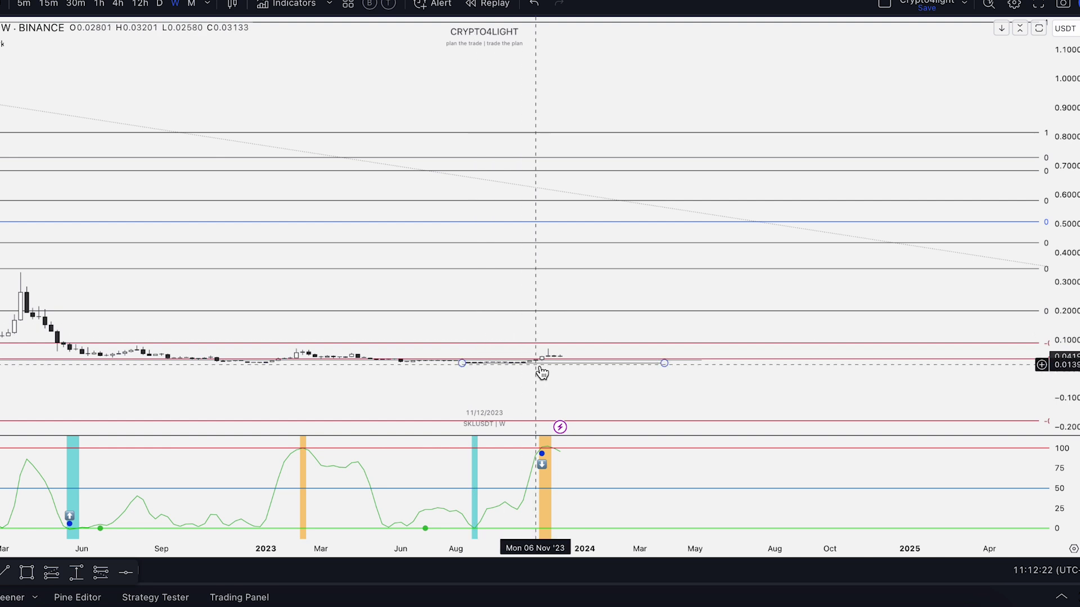
{"action": "scroll", "coordinate": [542, 372], "scroll_direction": "down", "scroll_amount": 5}
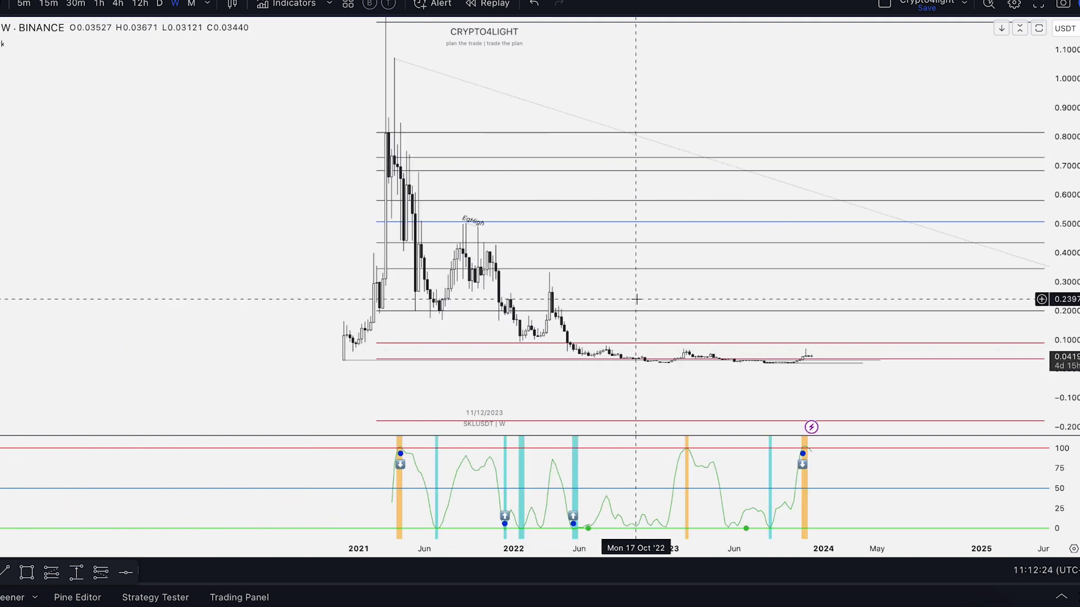
{"action": "left_click_drag", "start_coordinate": [899, 139], "coordinate": [687, 140]}
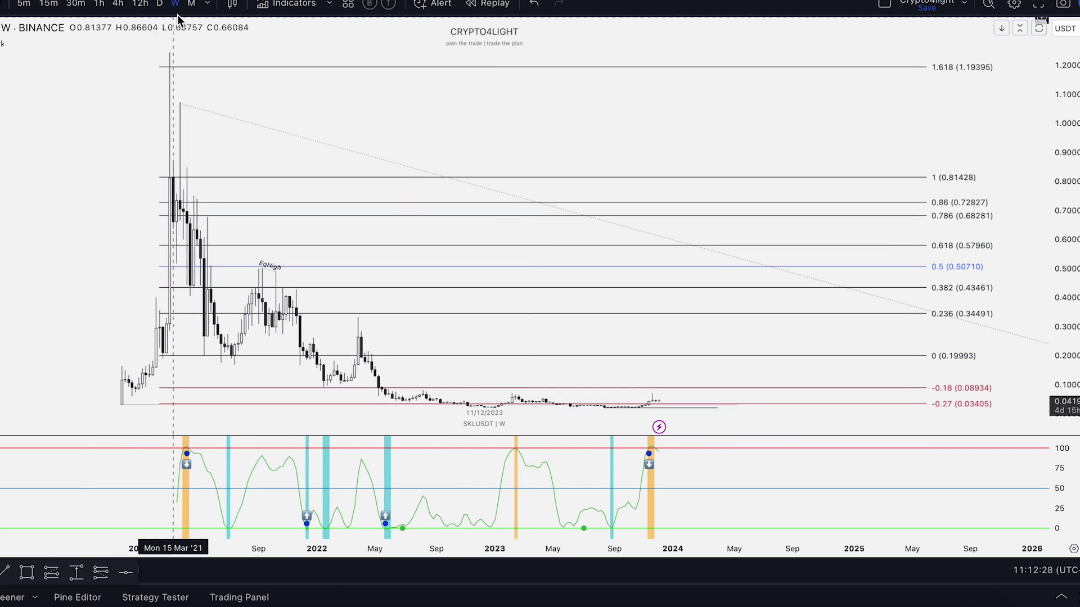
{"action": "left_click", "coordinate": [191, 3]}
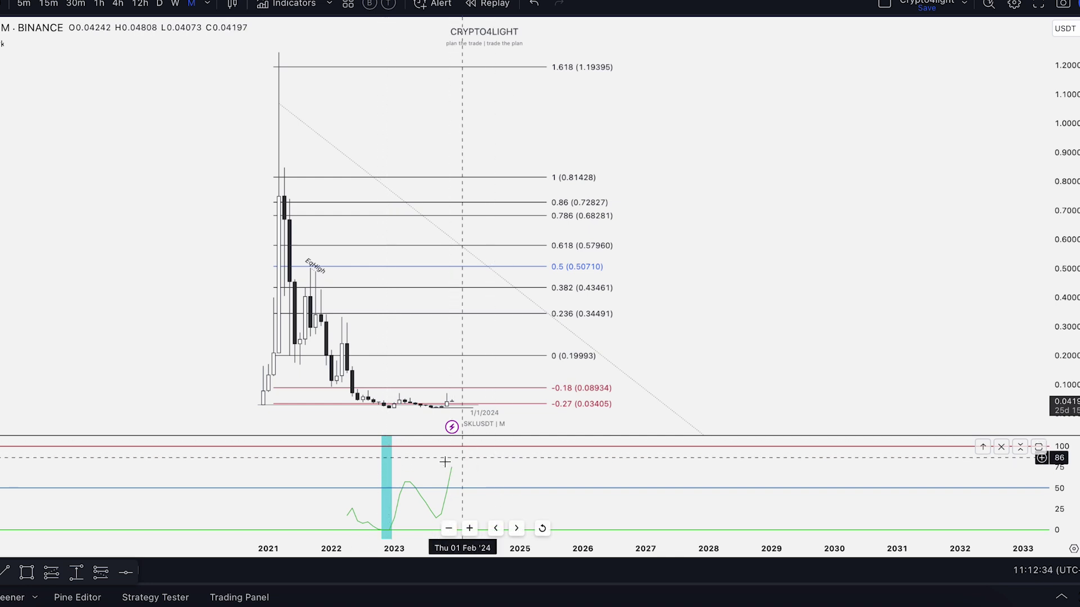
{"action": "scroll", "coordinate": [787, 194], "scroll_direction": "left", "scroll_amount": 5}
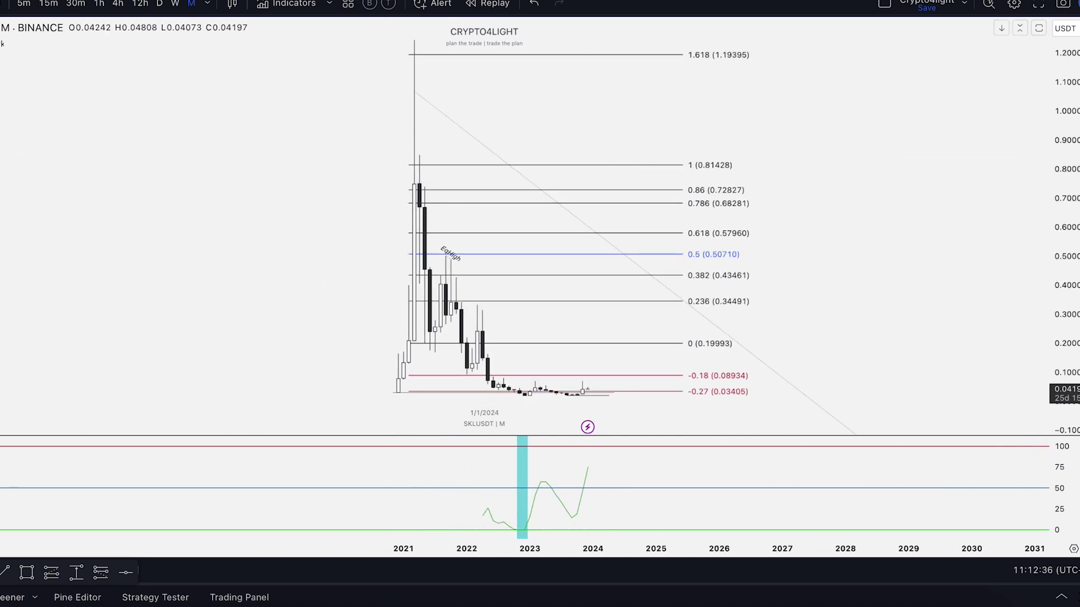
{"action": "scroll", "coordinate": [119, 215], "scroll_direction": "up", "scroll_amount": 1}
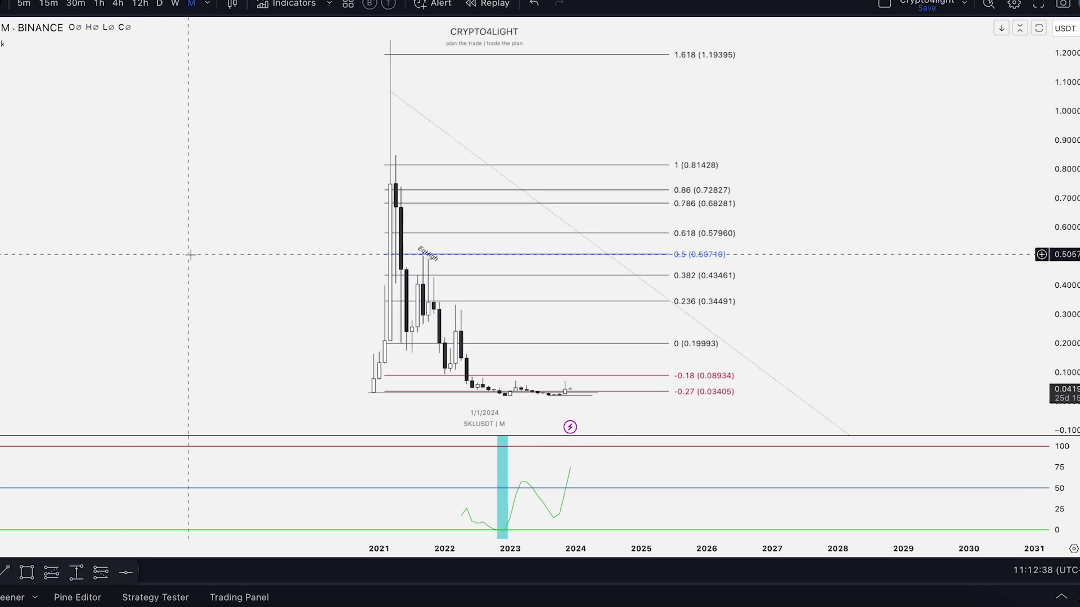
Step: Remove the Money Power indicator and add the Crypto4light TradeON and Take Profit indicators
{"action": "left_click", "coordinate": [66, 454]}
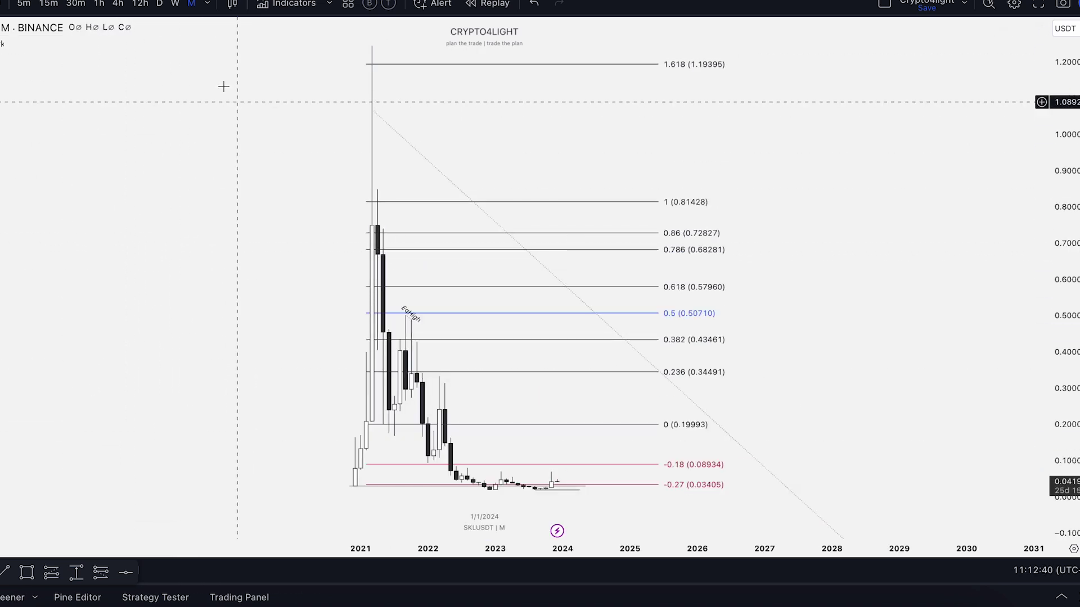
{"action": "left_click", "coordinate": [285, 9]}
{"action": "left_click", "coordinate": [427, 316]}
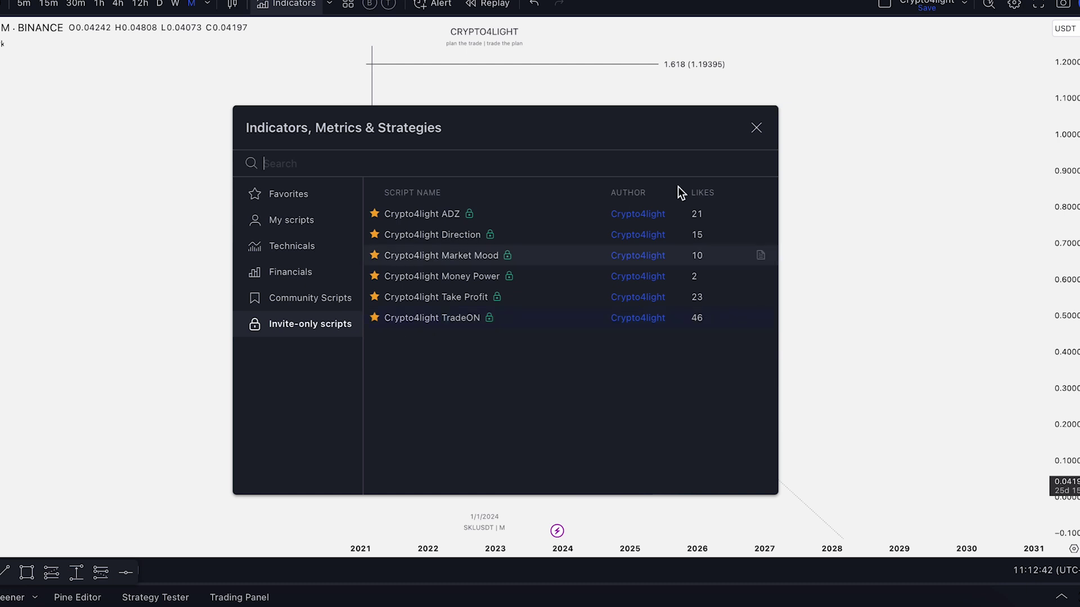
{"action": "left_click", "coordinate": [417, 300]}
{"action": "left_click", "coordinate": [756, 127]}
Step: Return the chart to the weekly timeframe and rescale its price axis to the 2023 candles around the latest Sell signal
{"action": "left_click", "coordinate": [175, 4]}
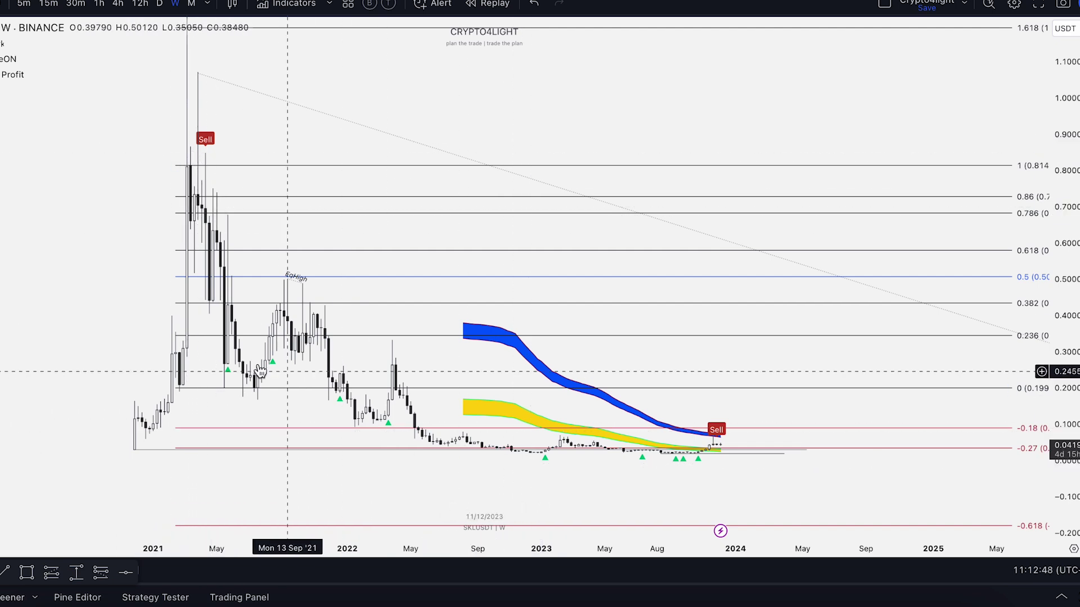
{"action": "left_click_drag", "start_coordinate": [1065, 443], "coordinate": [1065, 73]}
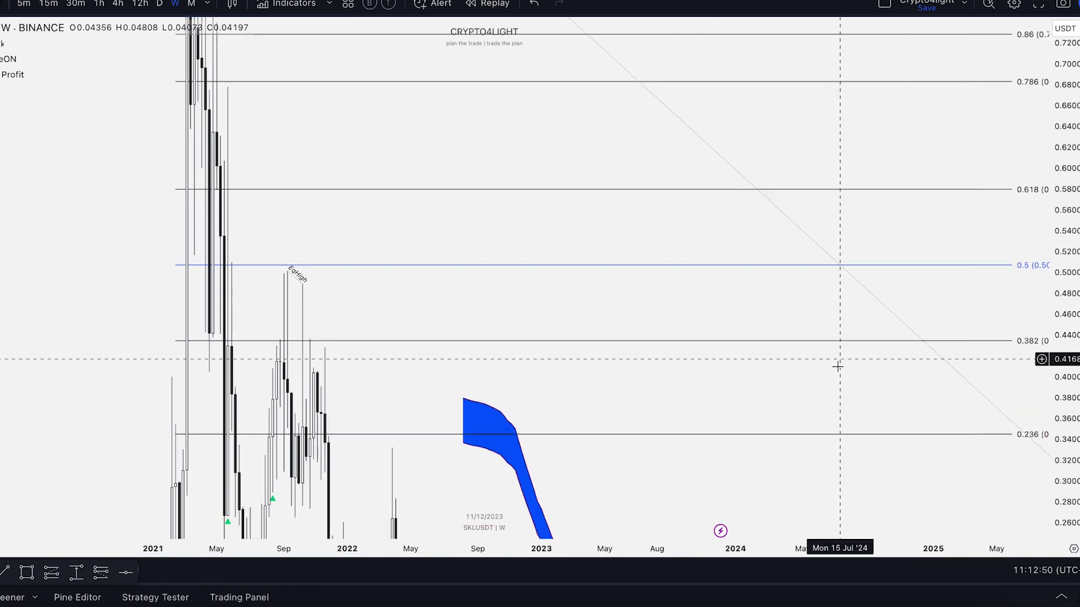
{"action": "left_click_drag", "start_coordinate": [870, 413], "coordinate": [847, 57]}
{"action": "left_click_drag", "start_coordinate": [1076, 396], "coordinate": [1076, 123]}
{"action": "left_click_drag", "start_coordinate": [860, 224], "coordinate": [806, 16]}
{"action": "scroll", "coordinate": [520, 284], "scroll_direction": "up", "scroll_amount": 3}
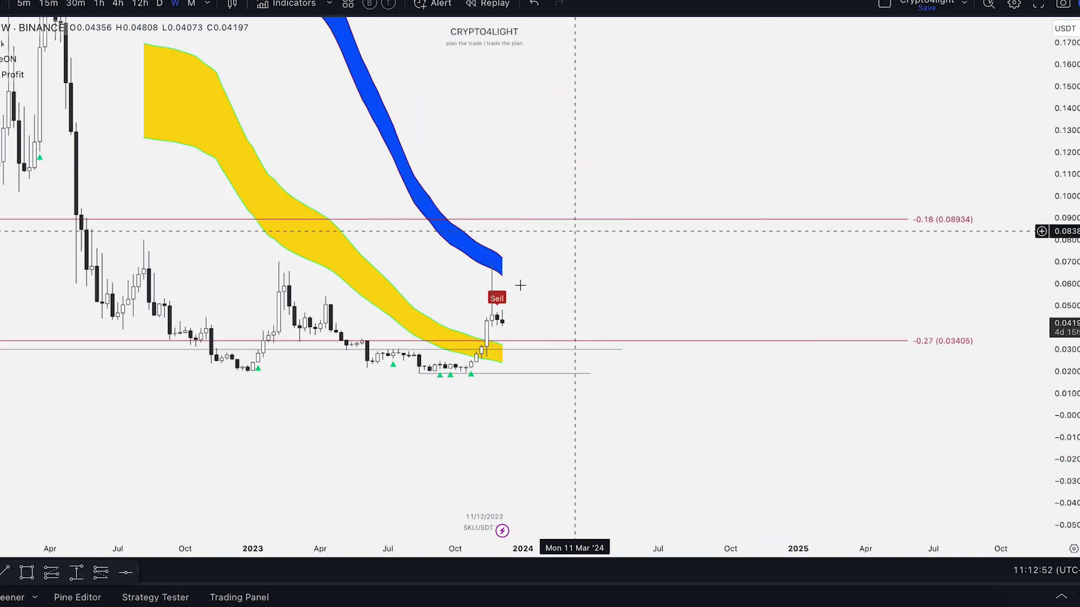
{"action": "scroll", "coordinate": [498, 320], "scroll_direction": "up", "scroll_amount": 5}
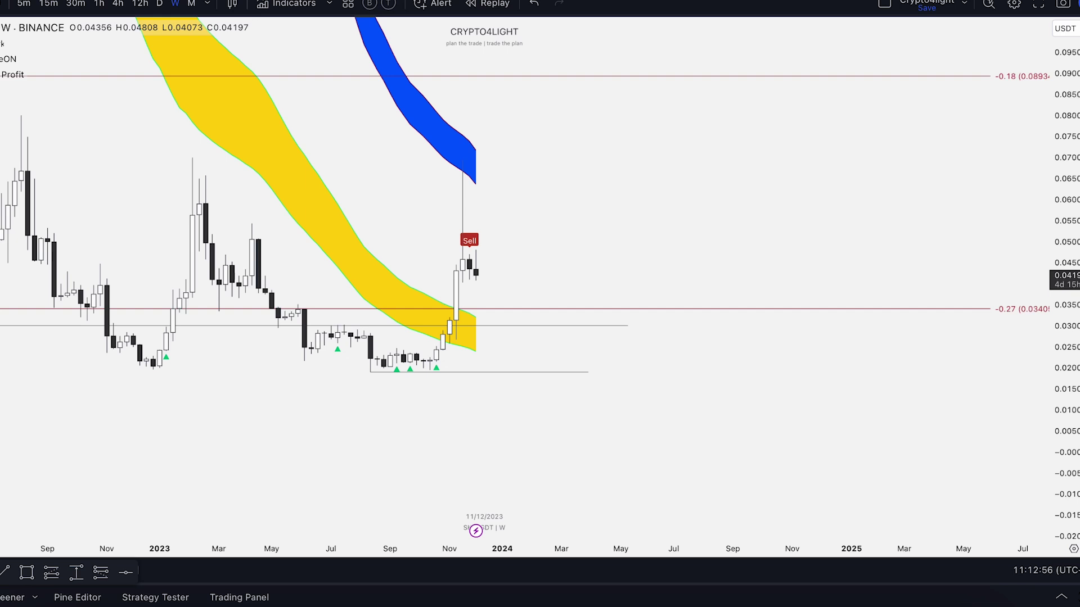
Step: Draw a price range beside the latest Sell signal, from about 0.0455 down to the horizontal line near 0.03
{"action": "left_click", "coordinate": [489, 261], "text": "shift"}
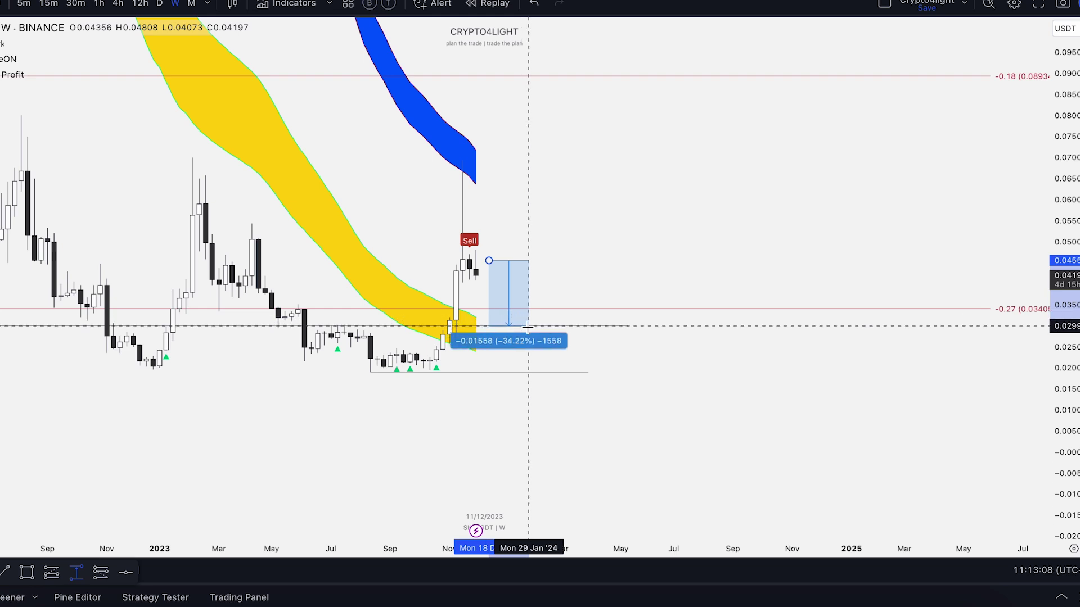
{"action": "left_click", "coordinate": [528, 327]}
{"action": "scroll", "coordinate": [682, 241], "scroll_direction": "down", "scroll_amount": 1}
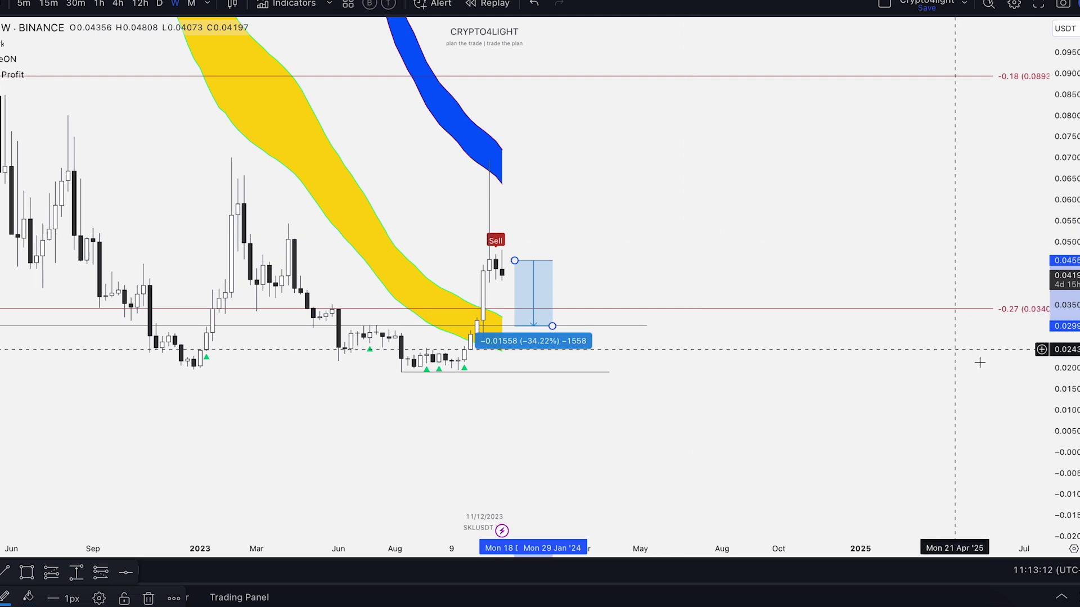
Step: Examine the weekly candles from 2022 to late 2023 against the yellow and blue bands and the buy and sell signals
{"action": "left_click_drag", "start_coordinate": [755, 214], "coordinate": [883, 222]}
{"action": "scroll", "coordinate": [679, 282], "scroll_direction": "up", "scroll_amount": 3}
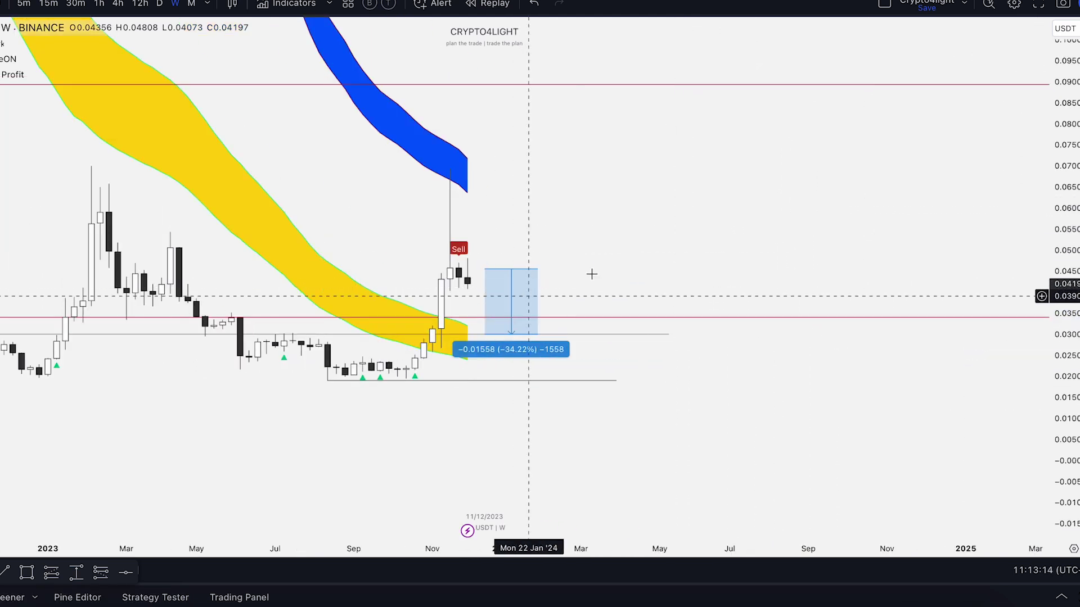
{"action": "left_click_drag", "start_coordinate": [678, 217], "coordinate": [861, 253]}
{"action": "left_click_drag", "start_coordinate": [1074, 230], "coordinate": [1074, 348]}
{"action": "left_click_drag", "start_coordinate": [790, 204], "coordinate": [742, 284]}
{"action": "scroll", "coordinate": [800, 290], "scroll_direction": "up", "scroll_amount": 2}
{"action": "scroll", "coordinate": [427, 435], "scroll_direction": "down", "scroll_amount": 3}
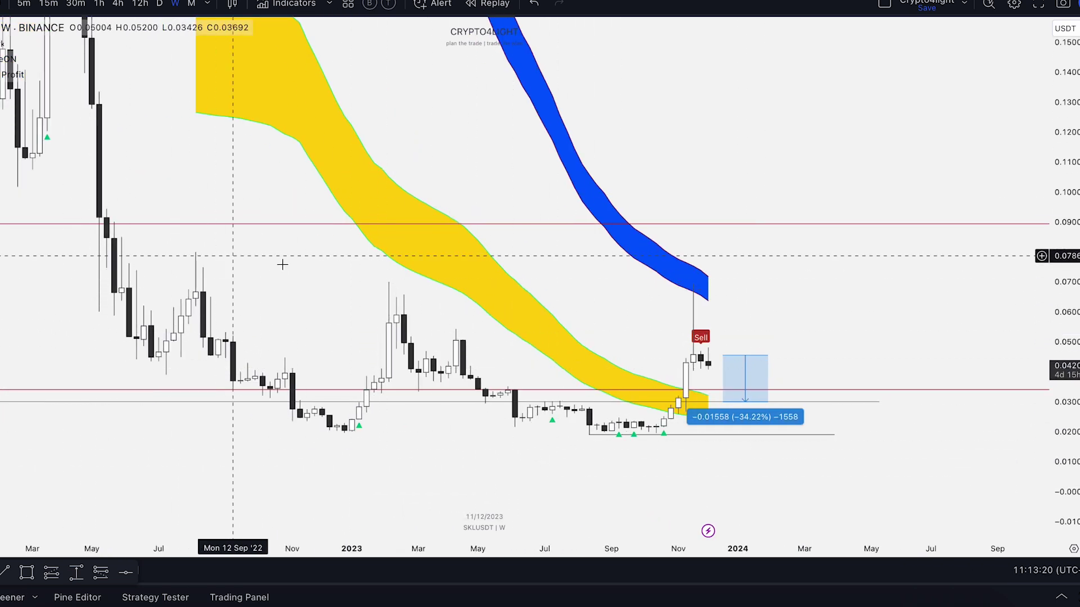
{"action": "scroll", "coordinate": [651, 360], "scroll_direction": "up", "scroll_amount": 2}
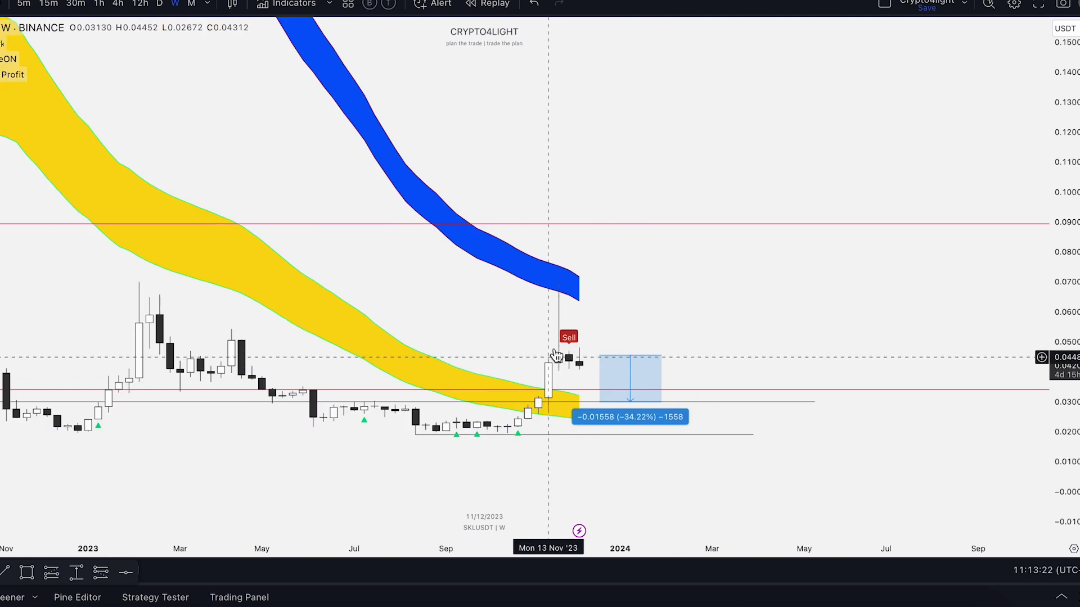
{"action": "scroll", "coordinate": [607, 281], "scroll_direction": "down", "scroll_amount": 4}
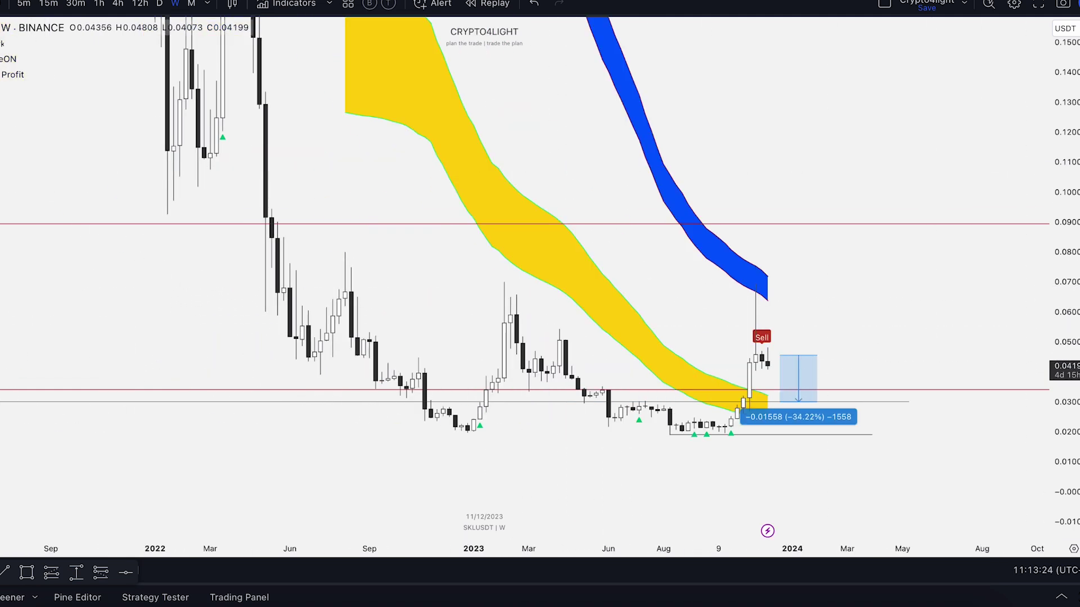
Step: Mark the May 2022 breakdown area just below the -0.18 Fibonacci level with a nearly horizontal freehand stroke
{"action": "left_click_drag", "start_coordinate": [1065, 140], "coordinate": [1066, 394]}
{"action": "left_click_drag", "start_coordinate": [844, 186], "coordinate": [716, 248]}
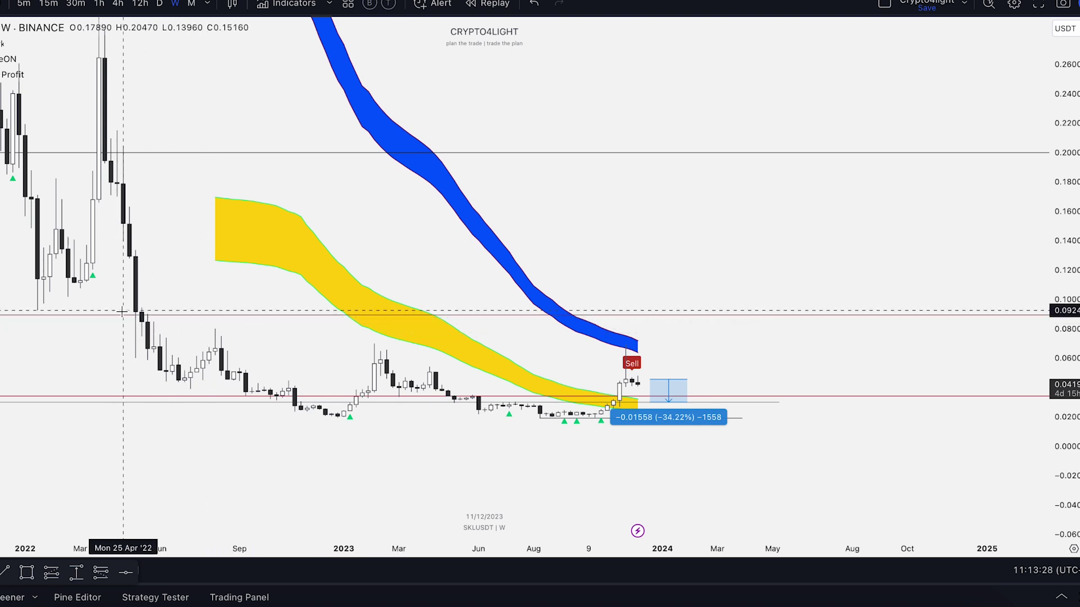
{"action": "left_click_drag", "start_coordinate": [52, 321], "coordinate": [196, 320]}
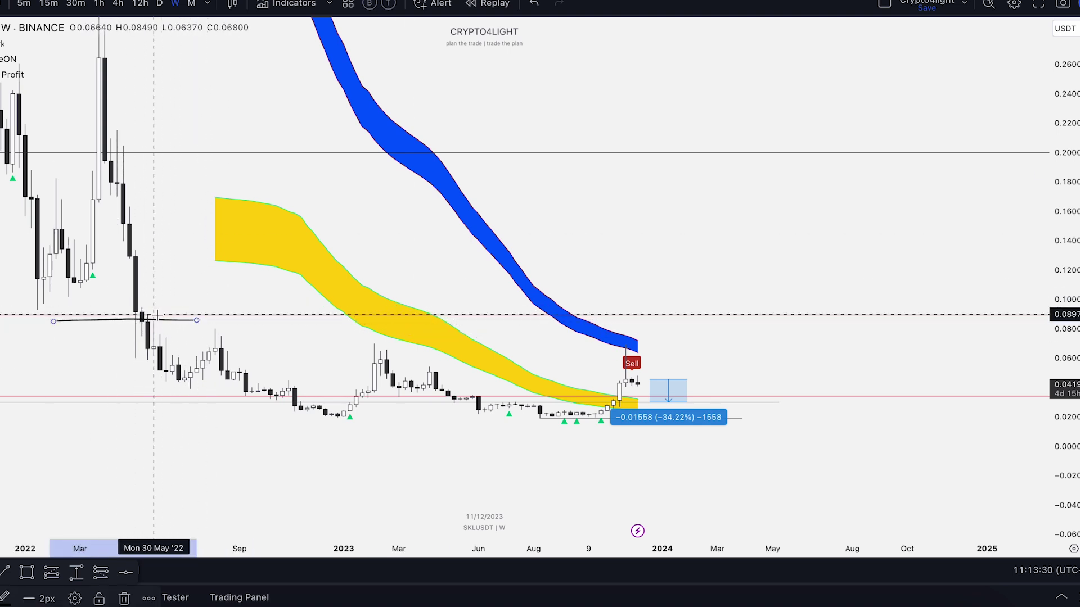
Step: Trace the yellow band's start, the 2022–2023 price swings and the blue band touch with freehand strokes, and undo these strokes
{"action": "left_click_drag", "start_coordinate": [103, 265], "coordinate": [344, 280]}
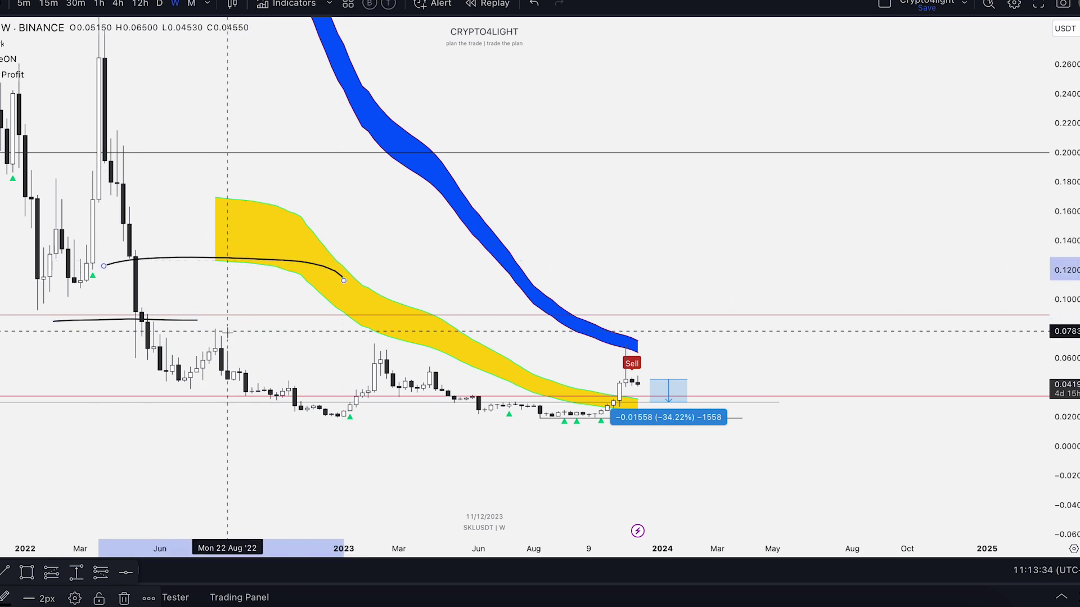
{"action": "scroll", "coordinate": [150, 259], "scroll_direction": "down", "scroll_amount": 2}
{"action": "scroll", "coordinate": [317, 264], "scroll_direction": "up", "scroll_amount": 1}
{"action": "mouse_move", "coordinate": [314, 382]}
{"action": "left_mouse_down"}
{"action": "mouse_move", "coordinate": [457, 419]}
{"action": "mouse_move", "coordinate": [533, 388]}
{"action": "mouse_move", "coordinate": [665, 416]}
{"action": "mouse_move", "coordinate": [697, 401]}
{"action": "left_mouse_up"}
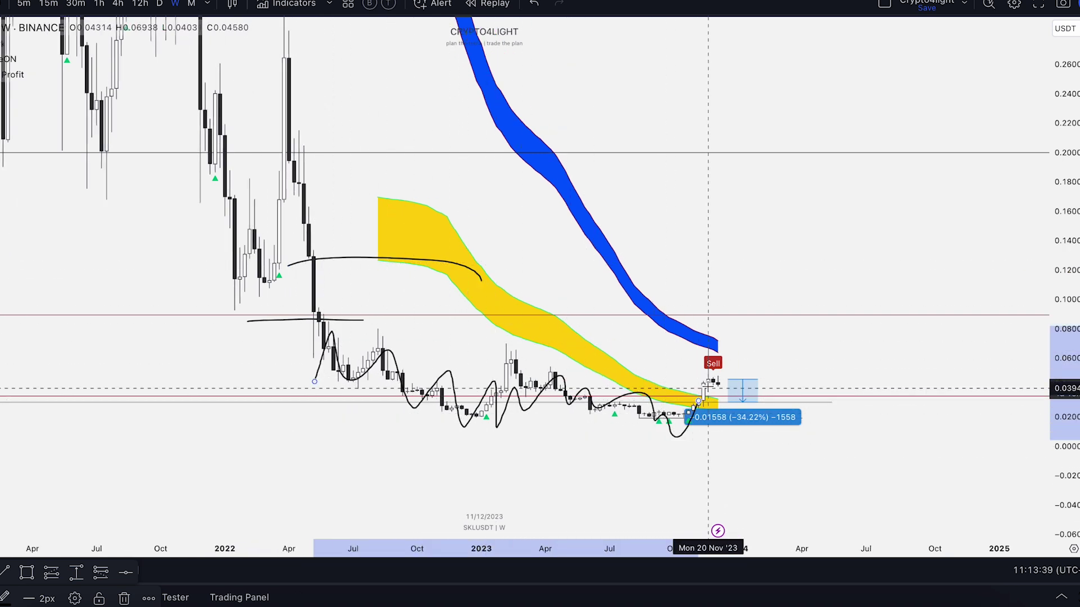
{"action": "left_click_drag", "start_coordinate": [690, 350], "coordinate": [772, 346]}
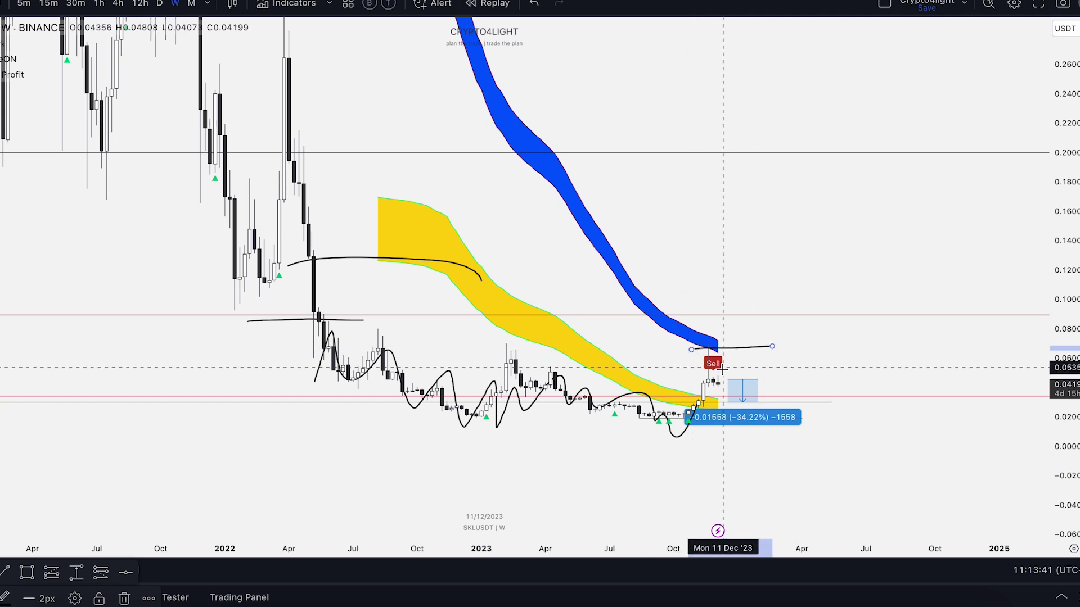
{"action": "scroll", "coordinate": [721, 200], "scroll_direction": "up", "scroll_amount": 3}
{"action": "left_click", "coordinate": [534, 5]}
{"action": "left_click", "coordinate": [535, 4]}
{"action": "left_click", "coordinate": [535, 4]}
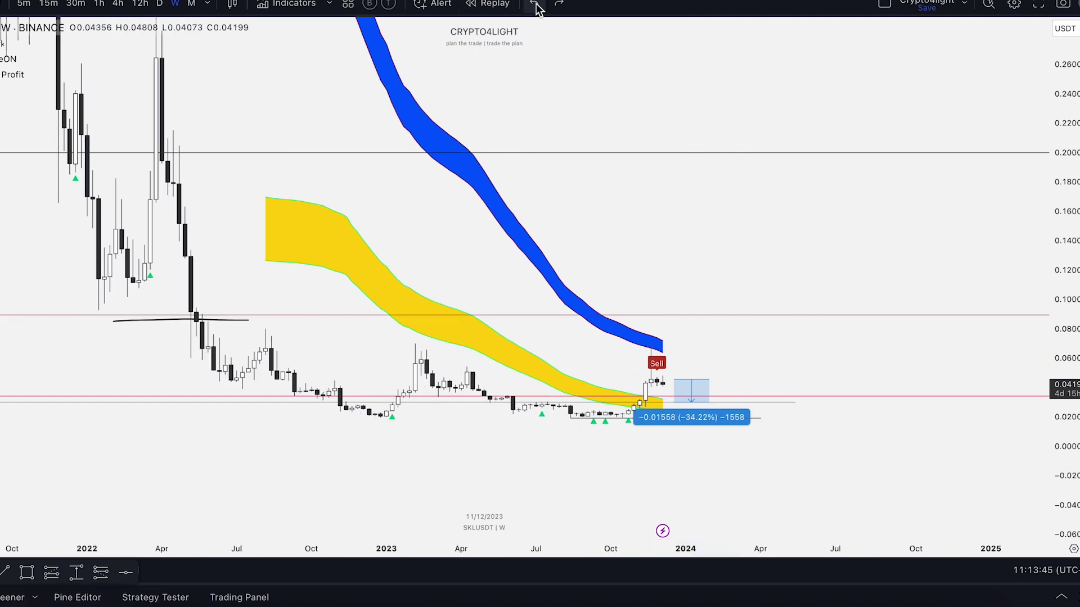
Step: Circle the mid-2023 accumulation lows and underline the blue band's end with freehand strokes, and undo both
{"action": "scroll", "coordinate": [568, 527], "scroll_direction": "up", "scroll_amount": 2}
{"action": "left_click_drag", "start_coordinate": [552, 413], "coordinate": [540, 422]}
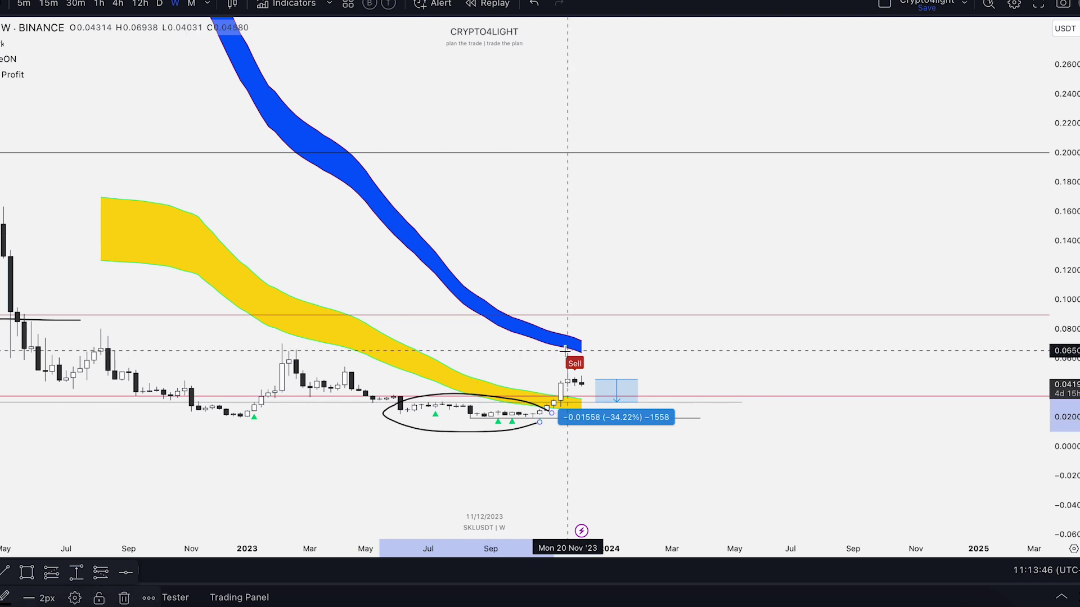
{"action": "left_click_drag", "start_coordinate": [542, 341], "coordinate": [630, 348]}
{"action": "left_click", "coordinate": [534, 4]}
{"action": "left_click", "coordinate": [535, 5]}
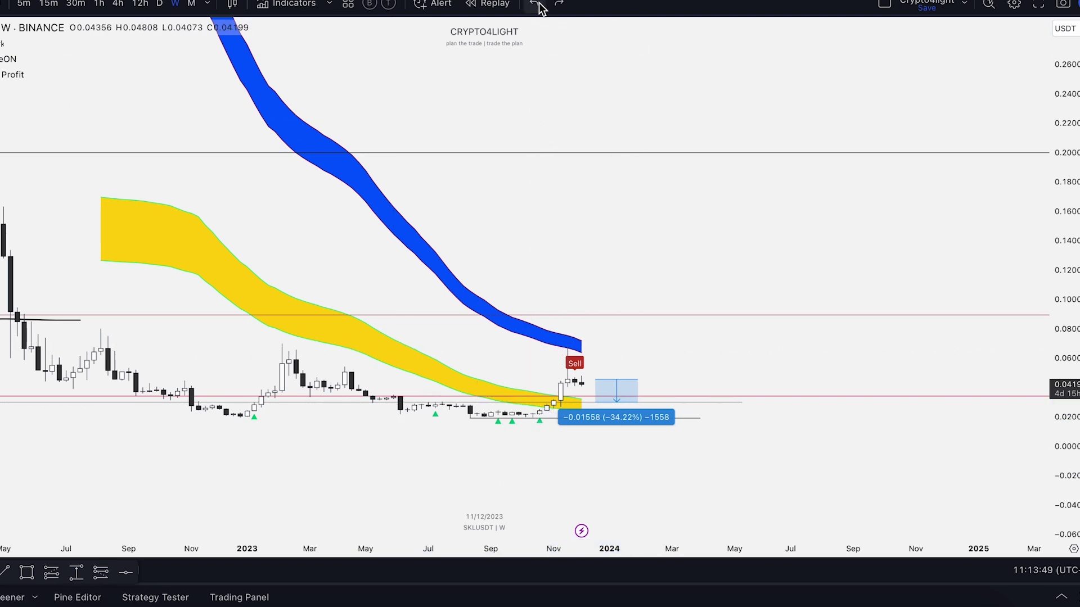
{"action": "scroll", "coordinate": [501, 92], "scroll_direction": "down", "scroll_amount": 2}
{"action": "scroll", "coordinate": [282, 124], "scroll_direction": "down", "scroll_amount": 2}
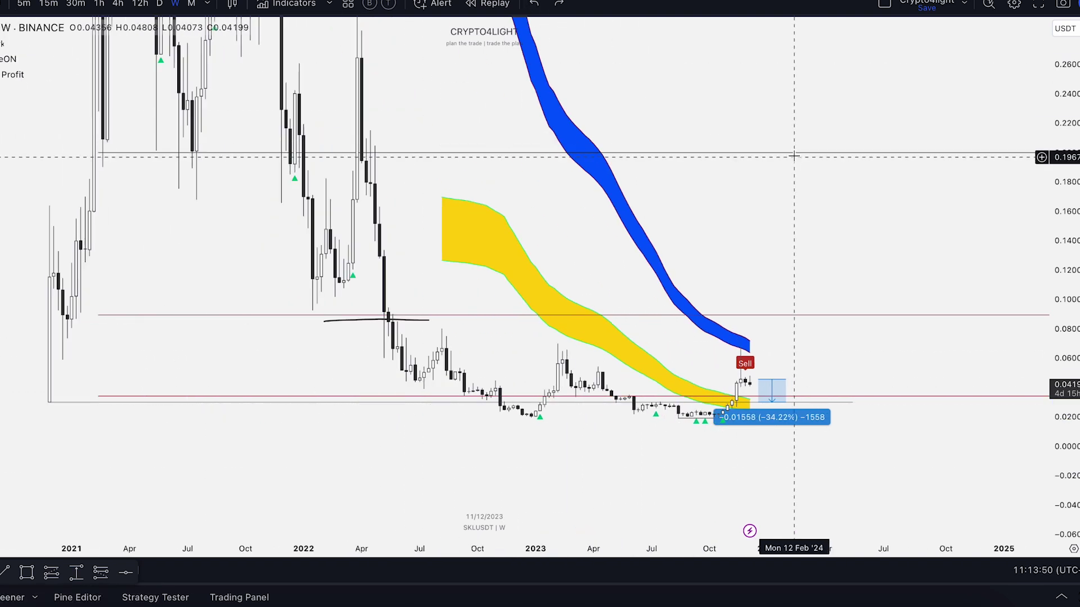
Step: Remove the price range measurement beside the latest weekly candles
{"action": "left_click_drag", "start_coordinate": [1063, 155], "coordinate": [1063, 332]}
{"action": "left_click_drag", "start_coordinate": [870, 137], "coordinate": [761, 254]}
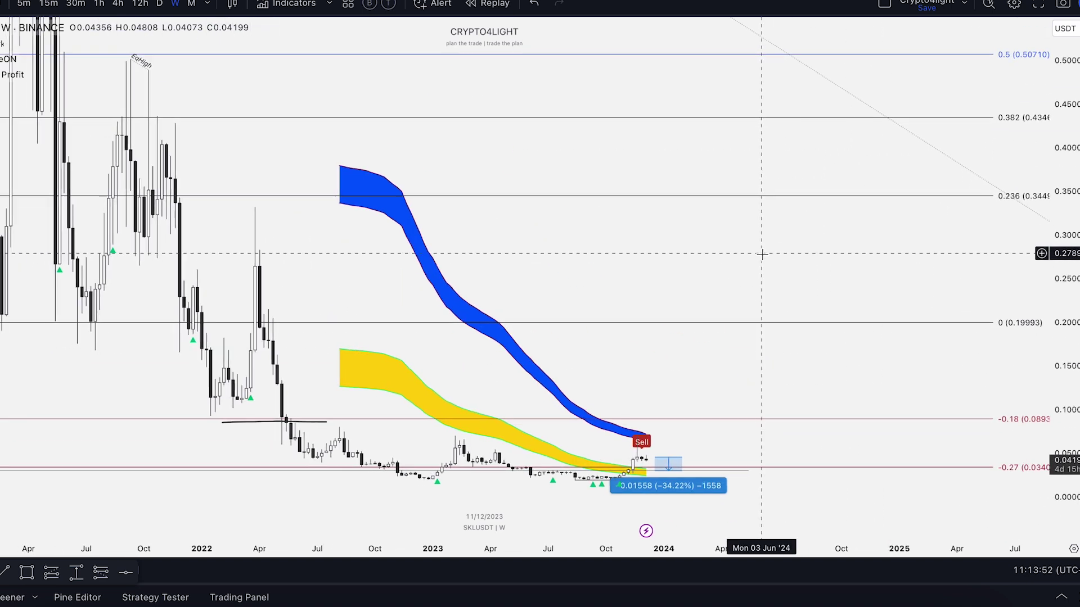
{"action": "left_click", "coordinate": [669, 461]}
{"action": "scroll", "coordinate": [752, 372], "scroll_direction": "down", "scroll_amount": 2}
{"action": "left_click_drag", "start_coordinate": [752, 371], "coordinate": [569, 279]}
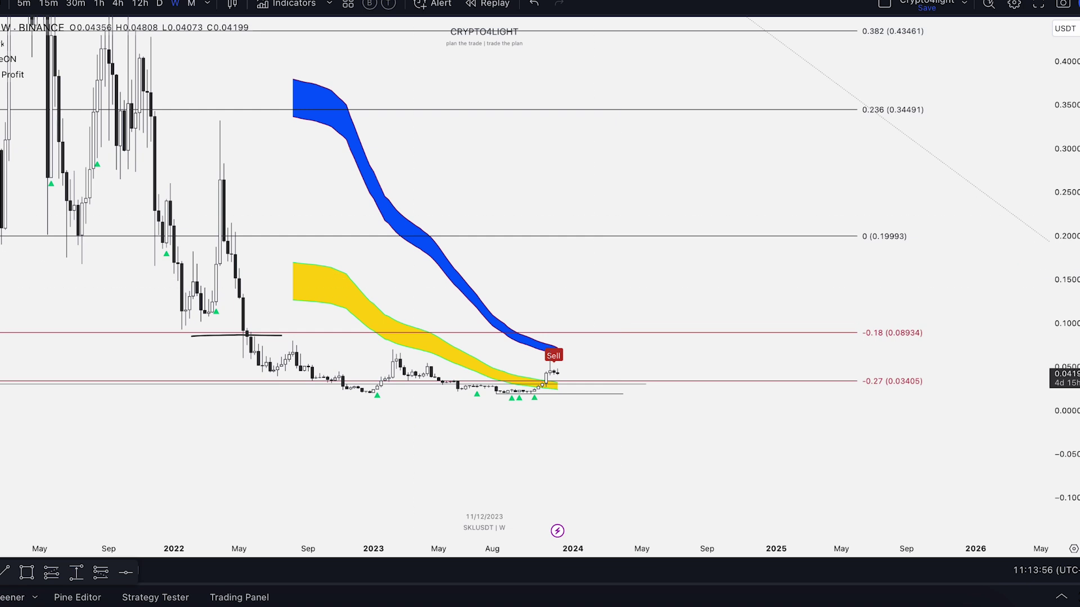
Step: Sketch freehand curves falling from the blue and yellow bands' ends below zero through 2024, and undo these strokes
{"action": "mouse_move", "coordinate": [537, 389]}
{"action": "left_mouse_down"}
{"action": "mouse_move", "coordinate": [697, 474]}
{"action": "mouse_move", "coordinate": [719, 508]}
{"action": "left_mouse_up"}
{"action": "mouse_move", "coordinate": [553, 352]}
{"action": "left_mouse_down"}
{"action": "mouse_move", "coordinate": [699, 378]}
{"action": "mouse_move", "coordinate": [762, 484]}
{"action": "left_mouse_up"}
{"action": "mouse_move", "coordinate": [545, 381]}
{"action": "left_mouse_down"}
{"action": "mouse_move", "coordinate": [621, 441]}
{"action": "mouse_move", "coordinate": [676, 457]}
{"action": "left_mouse_up"}
{"action": "left_click", "coordinate": [542, 7]}
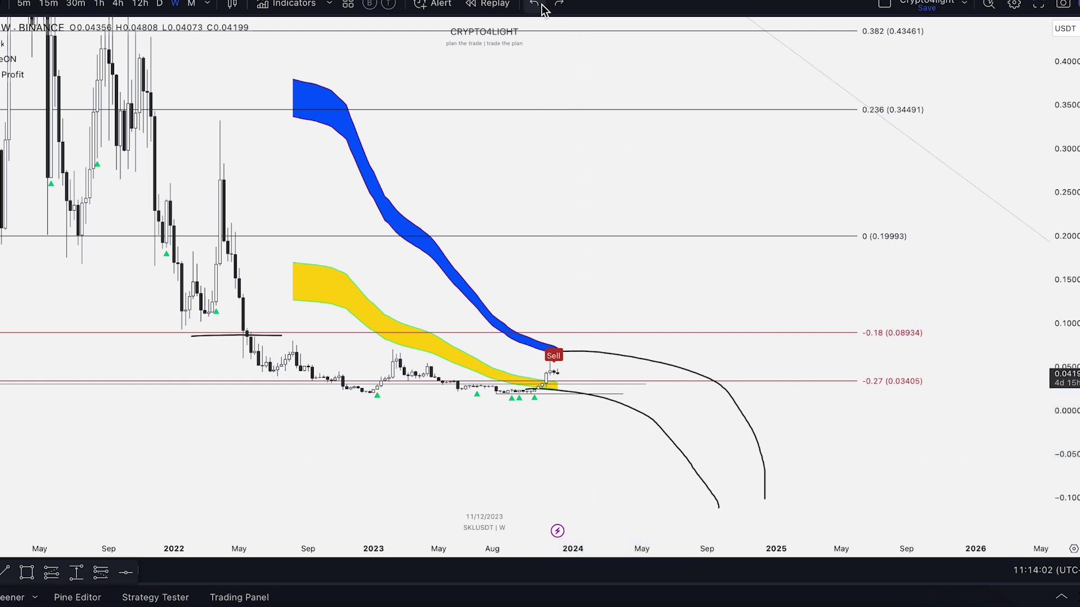
{"action": "left_click", "coordinate": [541, 7]}
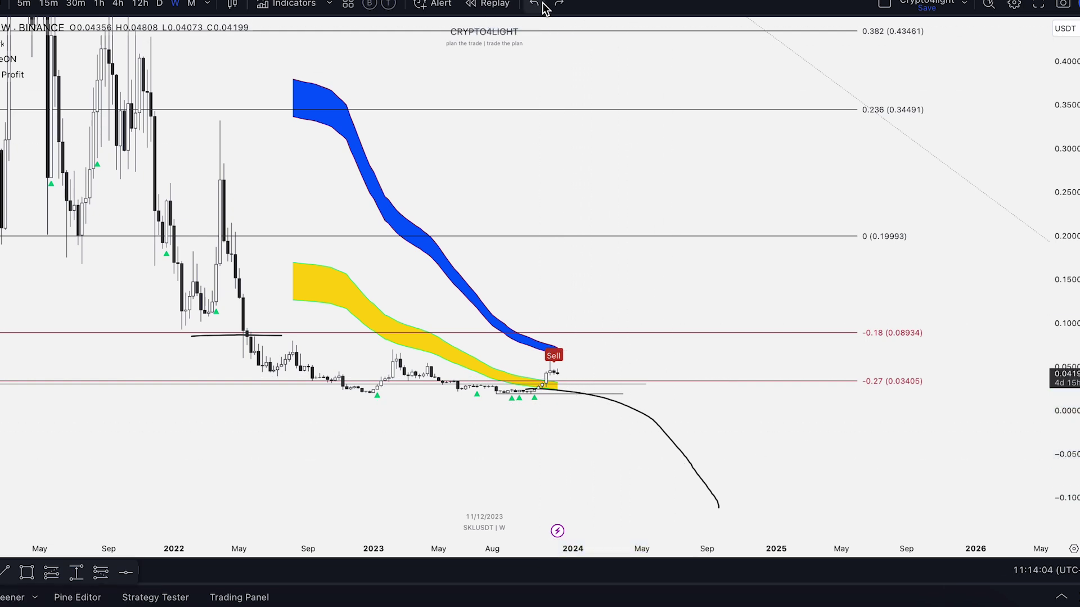
{"action": "left_click", "coordinate": [542, 7]}
Step: Draw a freehand price path rising from the latest candles to just above the 0.5 Fibonacci level, and circle the 2022–2023 accumulation range
{"action": "scroll", "coordinate": [398, 163], "scroll_direction": "down", "scroll_amount": 1}
{"action": "left_click_drag", "start_coordinate": [22, 164], "coordinate": [166, 270]}
{"action": "left_click_drag", "start_coordinate": [1062, 329], "coordinate": [1062, 515]}
{"action": "left_click_drag", "start_coordinate": [829, 247], "coordinate": [723, 315]}
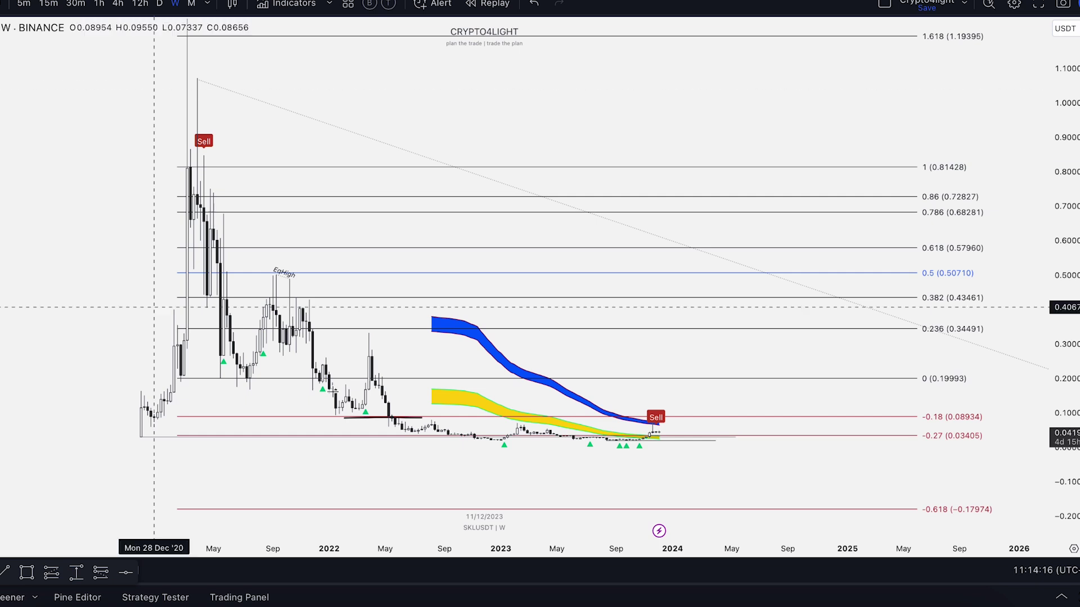
{"action": "left_click_drag", "start_coordinate": [646, 439], "coordinate": [816, 263]}
{"action": "mouse_move", "coordinate": [652, 433]}
{"action": "left_mouse_down"}
{"action": "mouse_move", "coordinate": [646, 423]}
{"action": "mouse_move", "coordinate": [356, 429]}
{"action": "mouse_move", "coordinate": [649, 442]}
{"action": "left_mouse_up"}
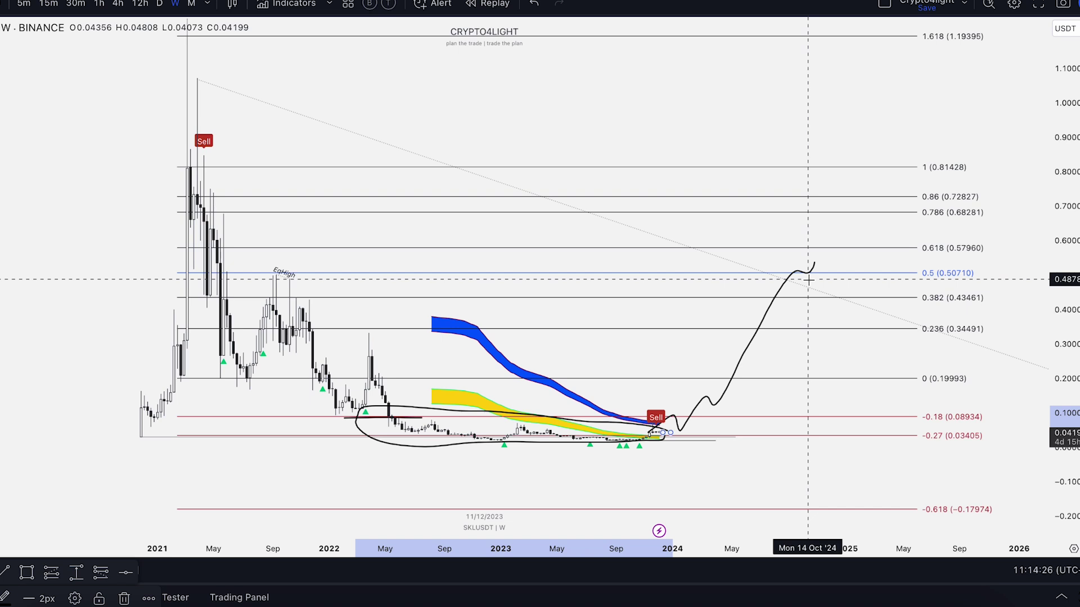
Step: Outline a freehand target zone around the 0.5 and 0.618 Fibonacci levels, and mark the descending 2021 highs near EqHigh
{"action": "left_click_drag", "start_coordinate": [785, 243], "coordinate": [967, 283]}
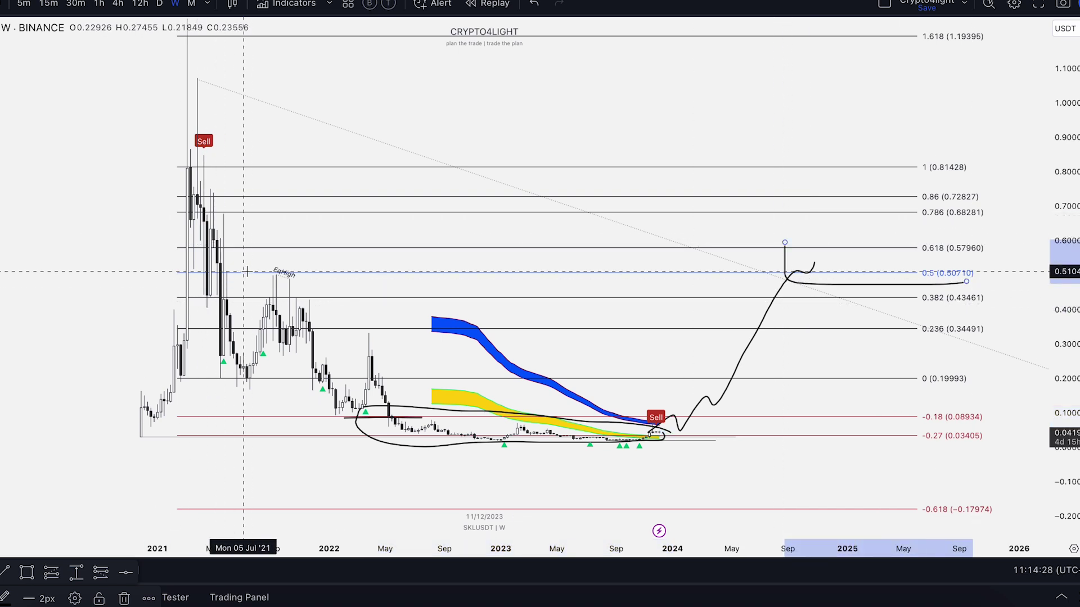
{"action": "left_click", "coordinate": [292, 284]}
{"action": "left_click_drag", "start_coordinate": [791, 235], "coordinate": [965, 275]}
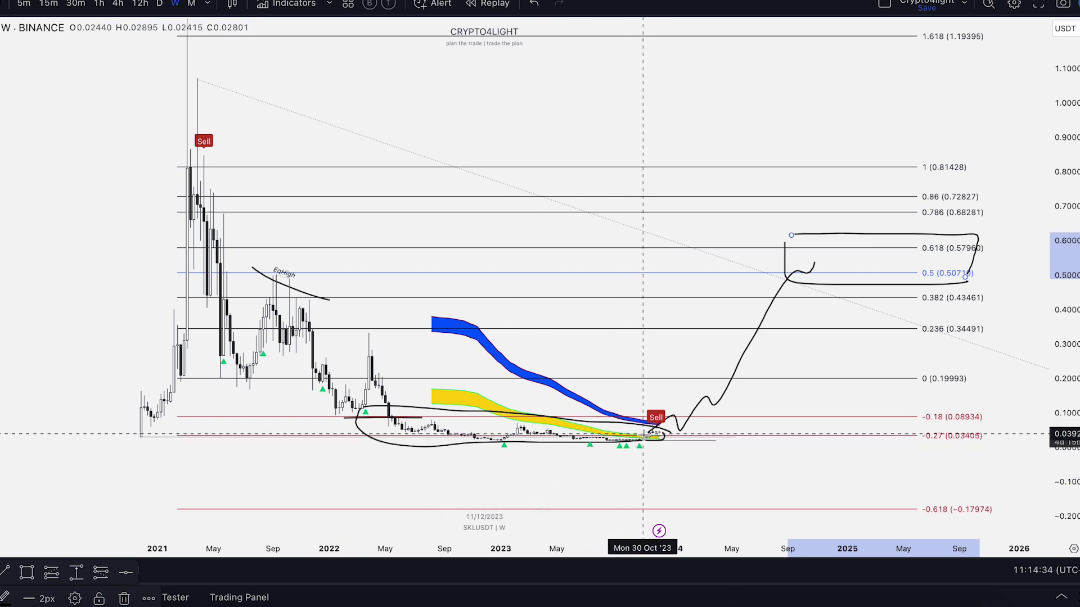
Step: Sketch a drop below zero from the latest candles, and undo it together with the target zone, highs, price path and accumulation strokes
{"action": "left_click_drag", "start_coordinate": [646, 433], "coordinate": [689, 485]}
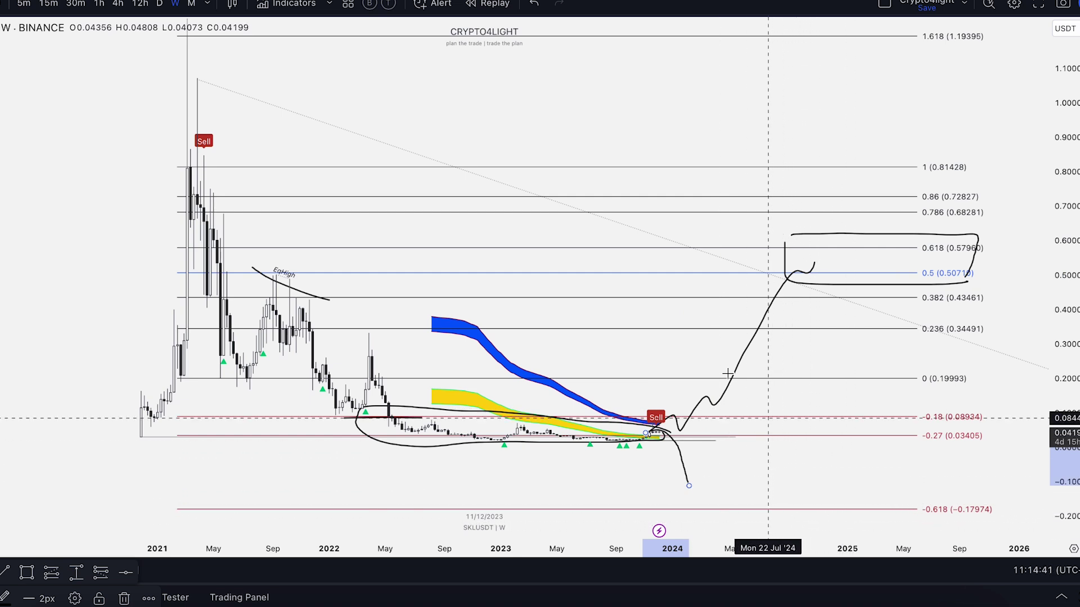
{"action": "left_click", "coordinate": [536, 4]}
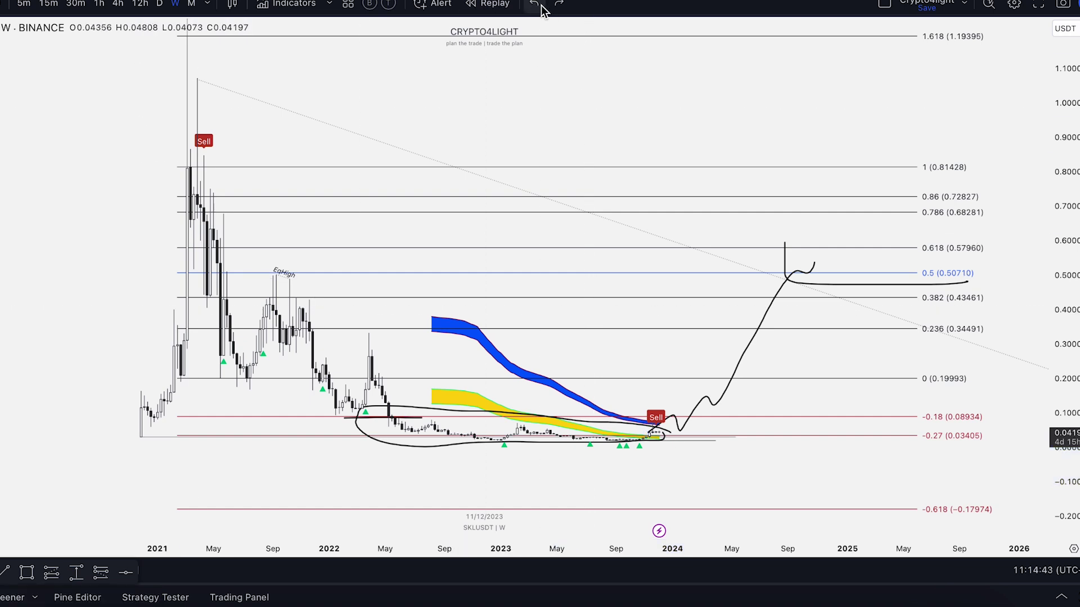
{"action": "left_click", "coordinate": [537, 5]}
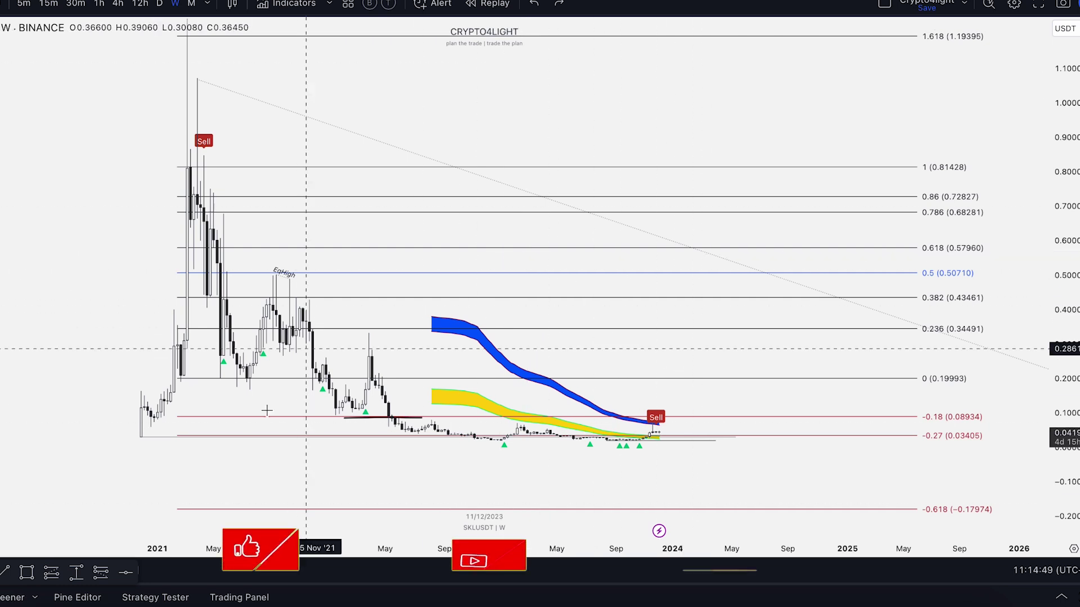
Step: Delete the freehand stroke marking the May 2022 breakdown at the -0.18 Fibonacci level
{"action": "left_click", "coordinate": [390, 419]}
{"action": "key", "text": "Delete"}
{"action": "scroll", "coordinate": [636, 113], "scroll_direction": "down", "scroll_amount": 2}
{"action": "left_click_drag", "start_coordinate": [636, 113], "coordinate": [560, 134]}
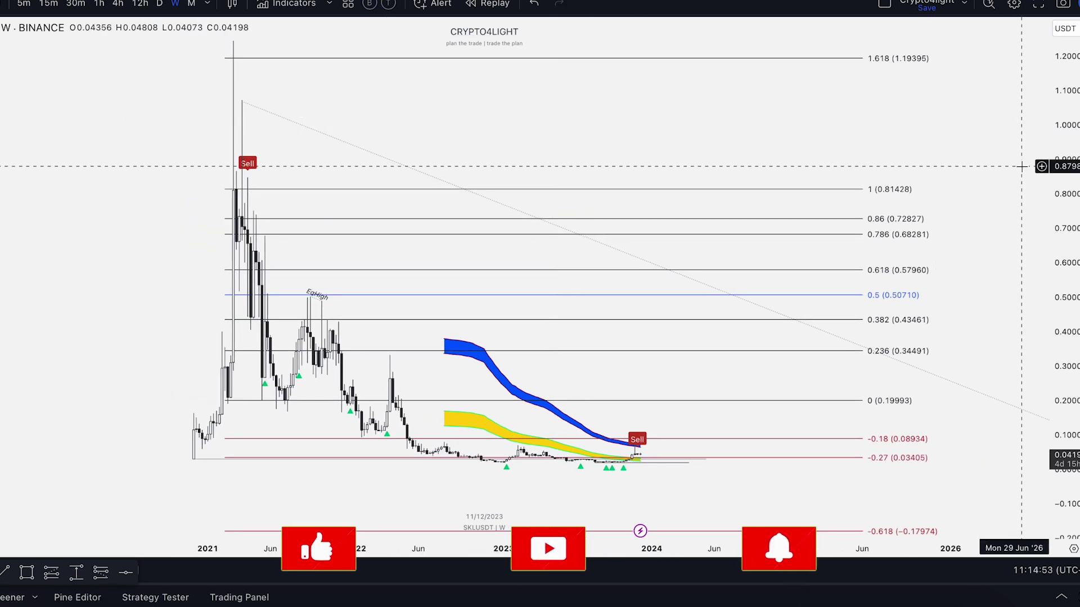
{"action": "left_click_drag", "start_coordinate": [1062, 186], "coordinate": [1060, 336]}
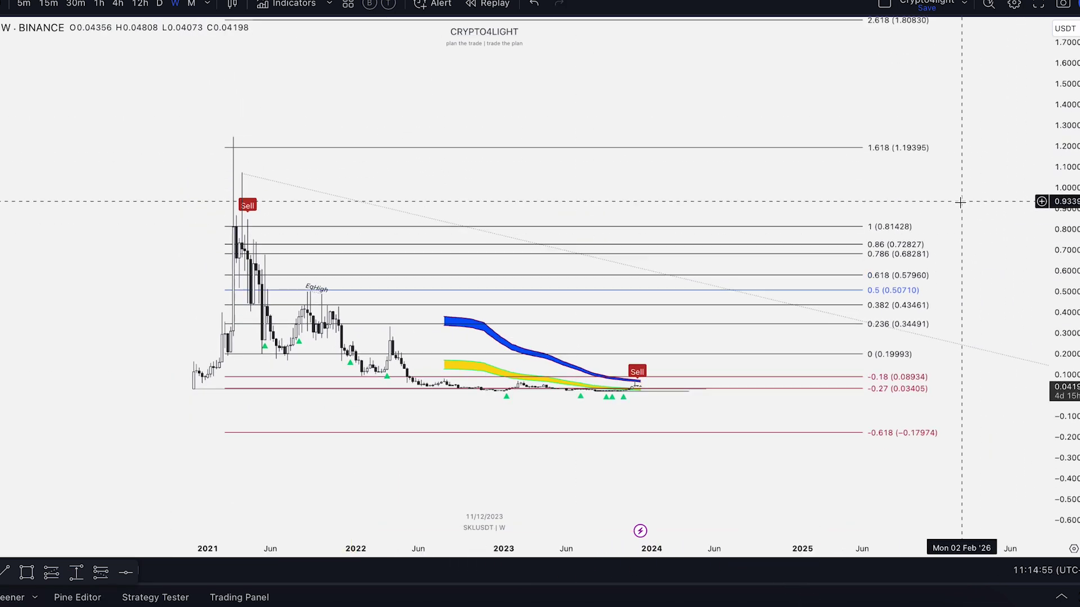